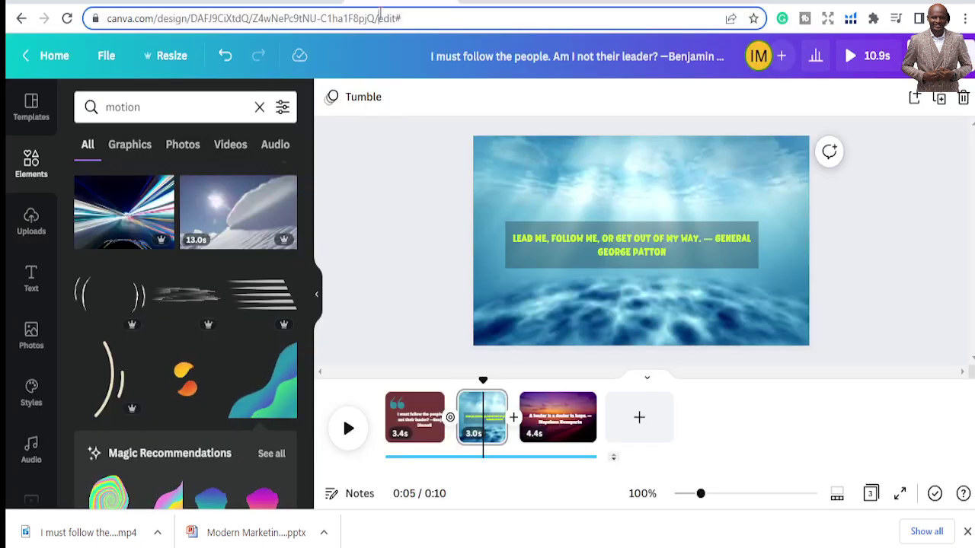
Step: Open youtube.com and examine the video thumbnails shown on the home page
left_click(381, 19)
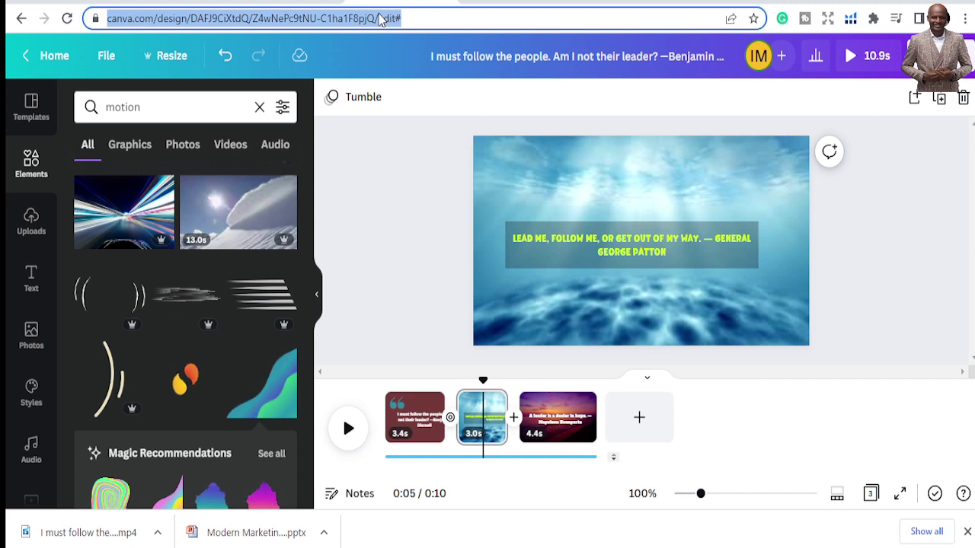
type("you")
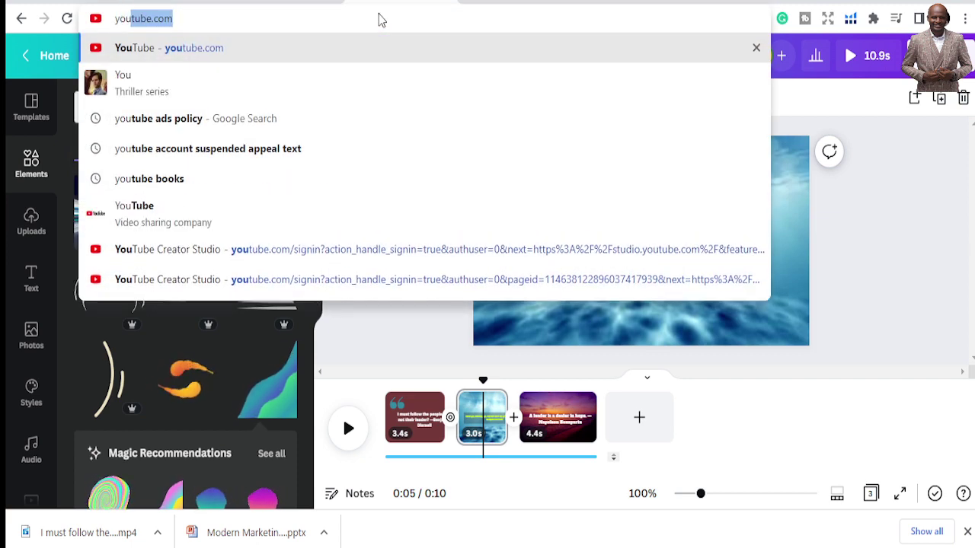
key("Return")
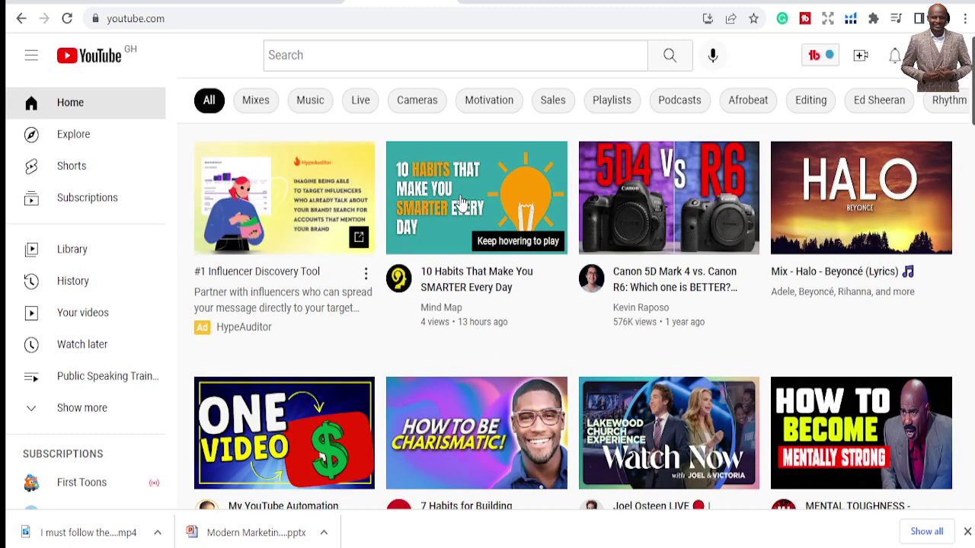
mouse_move(492, 227)
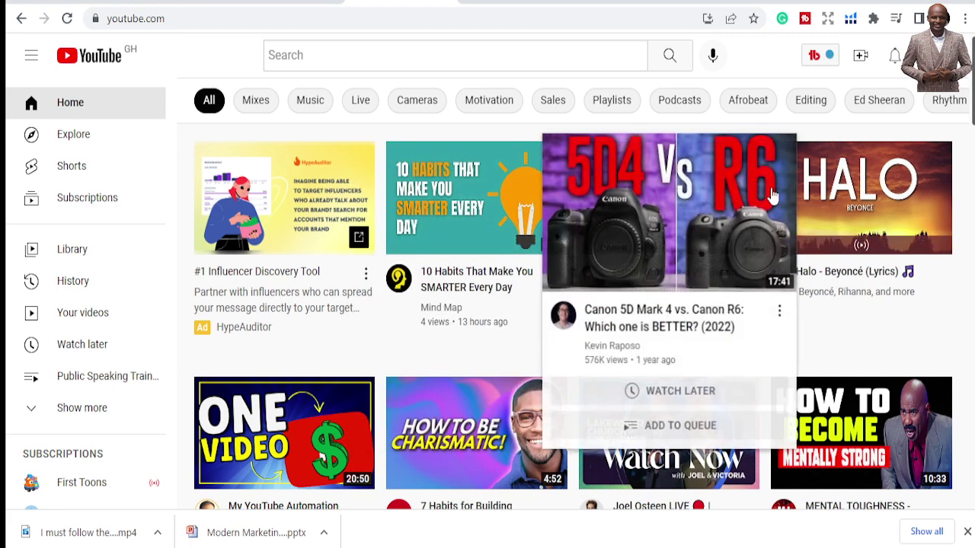
scroll(631, 294, "down", 2)
scroll(675, 352, "down", 3)
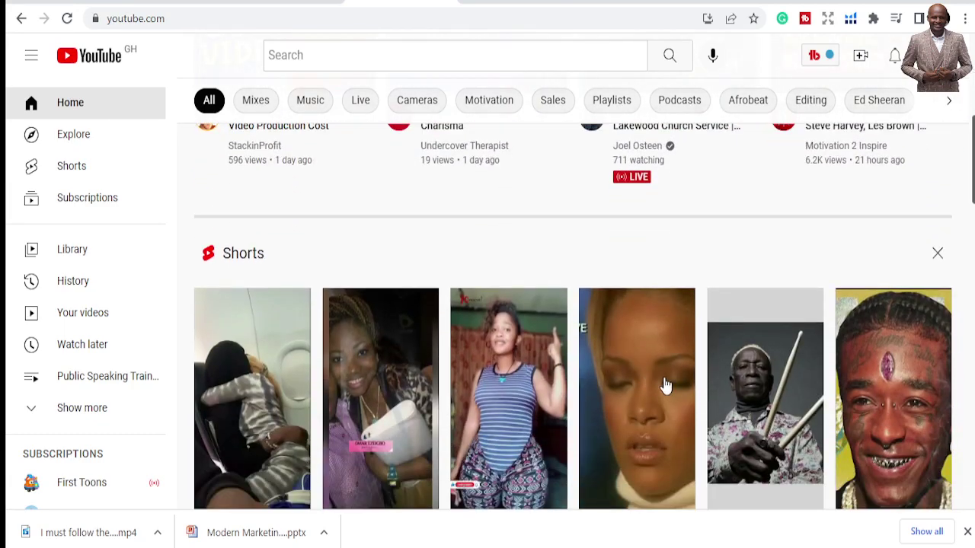
scroll(648, 376, "down", 9)
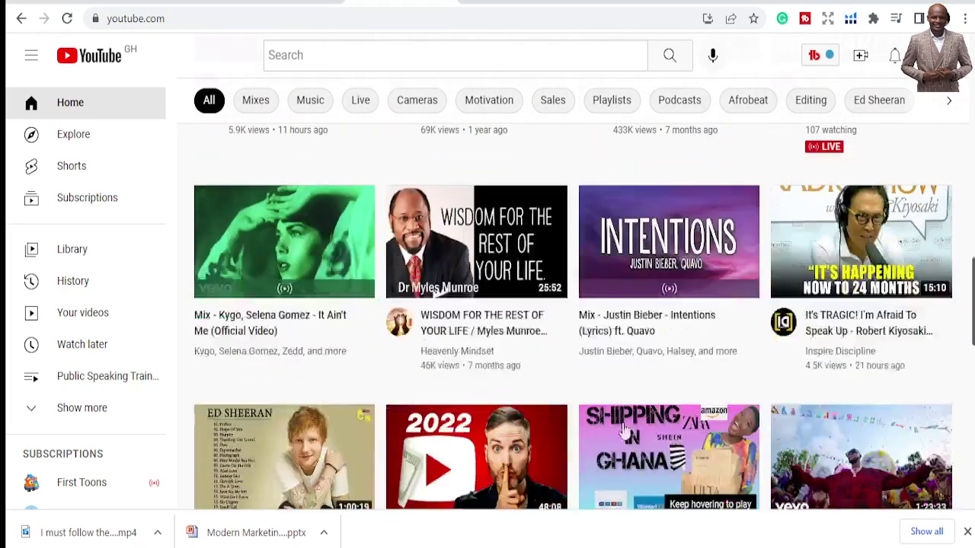
mouse_move(591, 441)
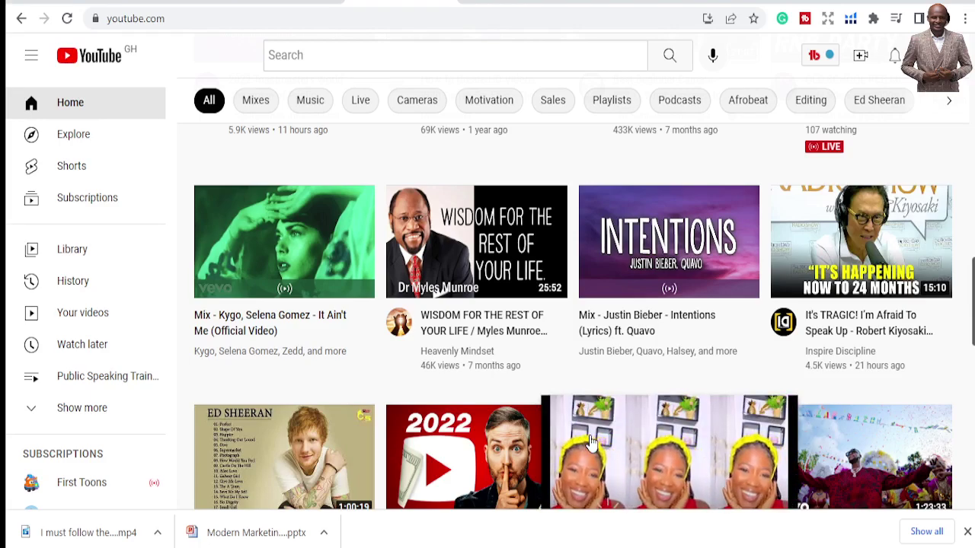
scroll(590, 441, "down", 3)
scroll(551, 414, "up", 3)
Step: Switch to the Canva home page, search templates for "thumb" and choose the YouTube Thumbnail suggestion
left_click(303, 3)
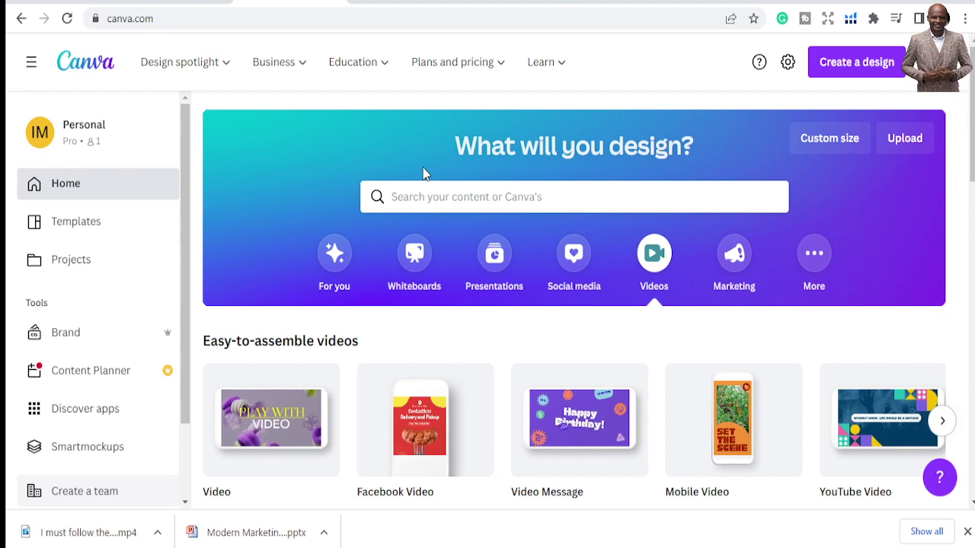
scroll(441, 207, "down", 2)
scroll(392, 221, "up", 2)
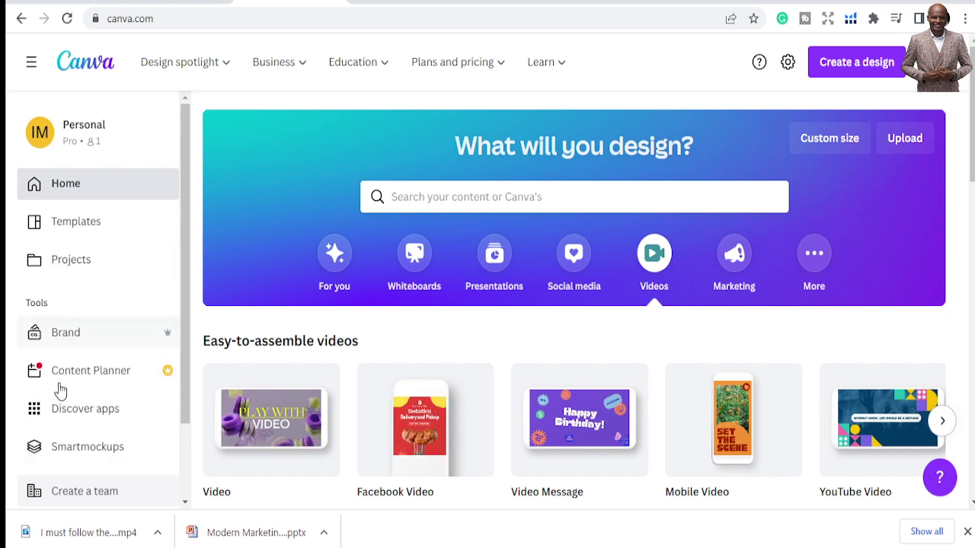
scroll(66, 374, "down", 1)
scroll(381, 308, "down", 2)
scroll(417, 313, "down", 5)
scroll(526, 278, "up", 7)
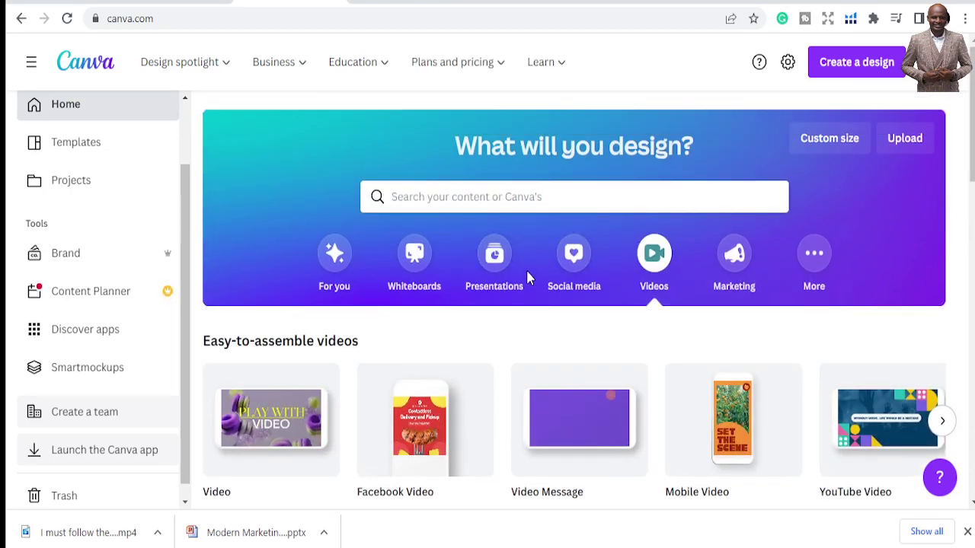
left_click(537, 200)
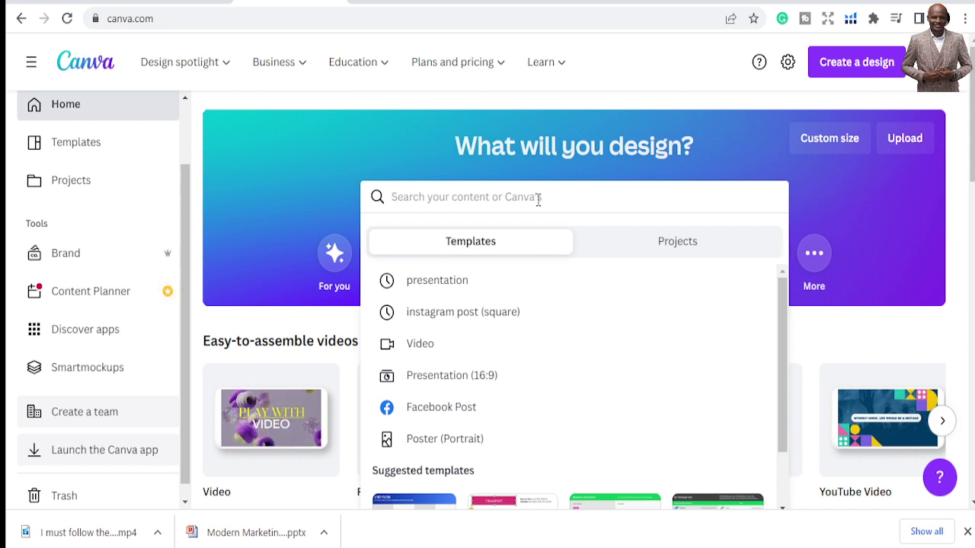
type("t")
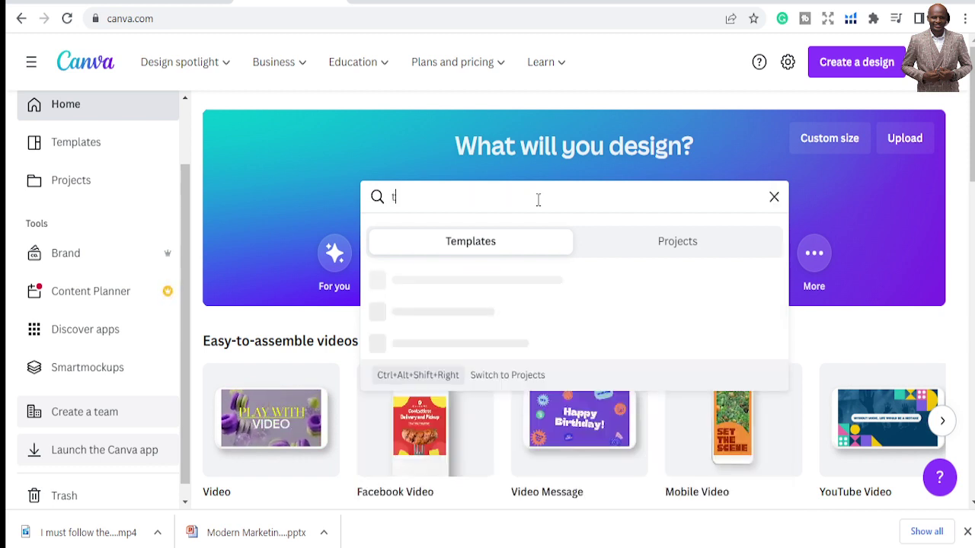
type("humb")
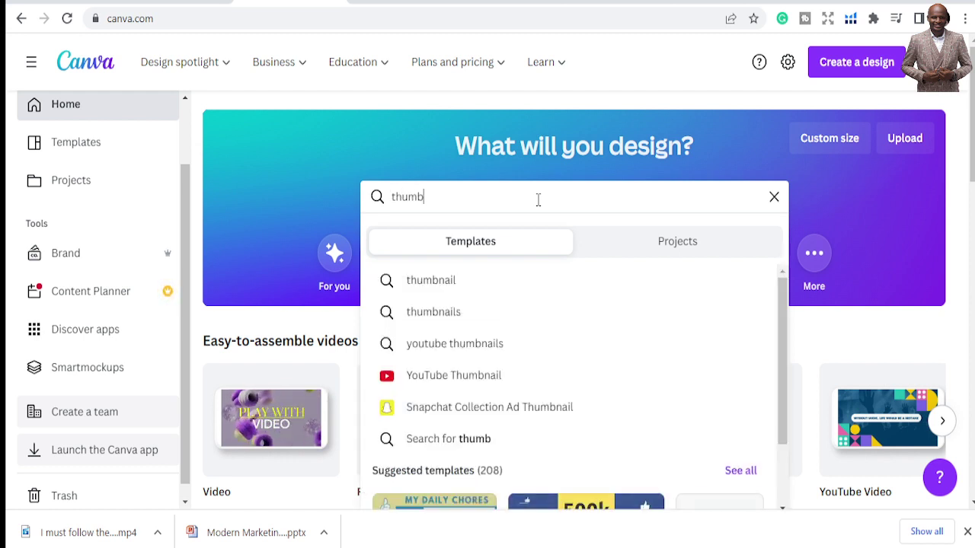
left_click(488, 377)
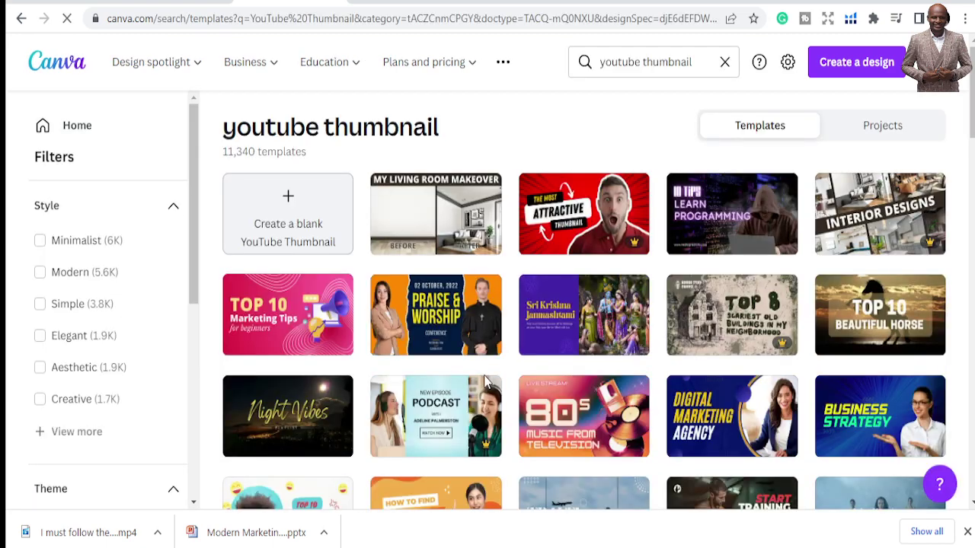
Step: Browse the YouTube thumbnail template results to compare the available designs
scroll(494, 392, "down", 6)
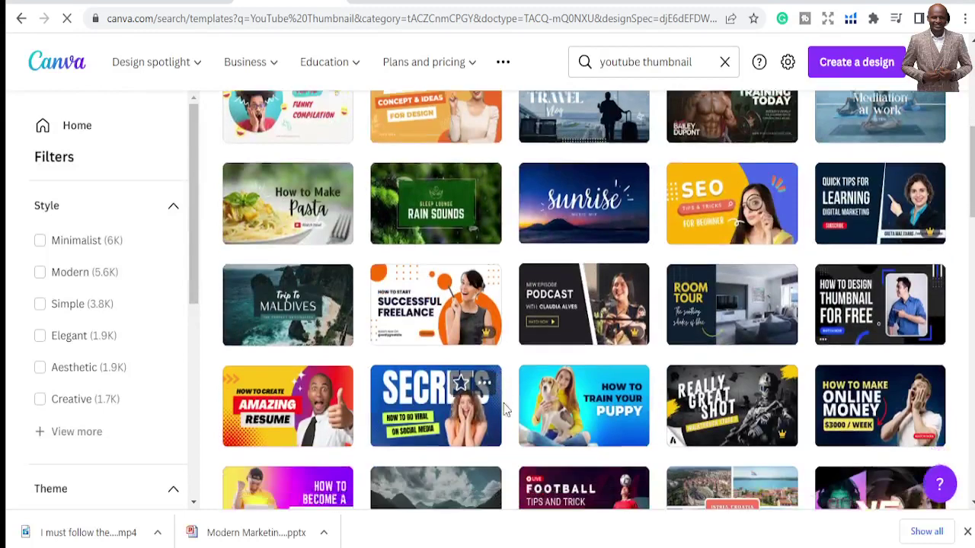
scroll(503, 409, "up", 6)
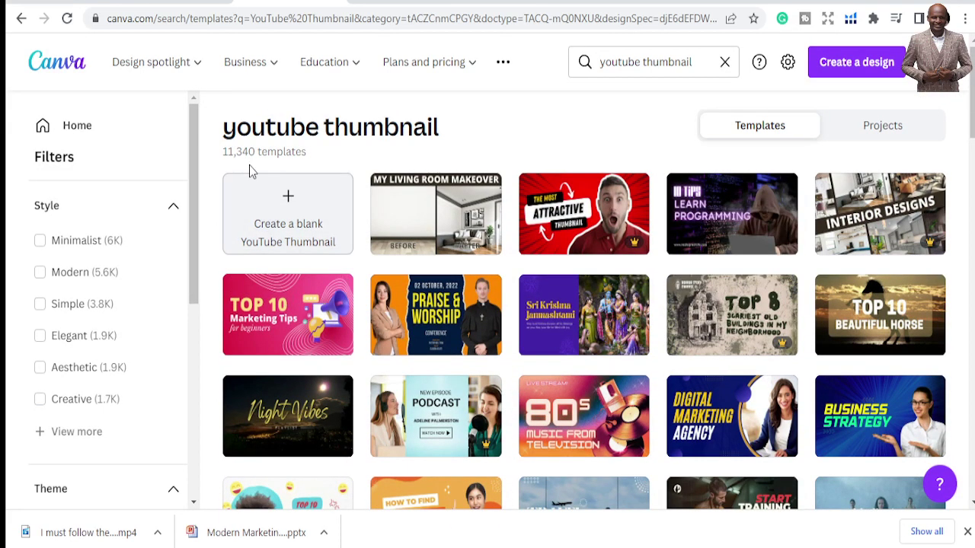
scroll(598, 320, "down", 4)
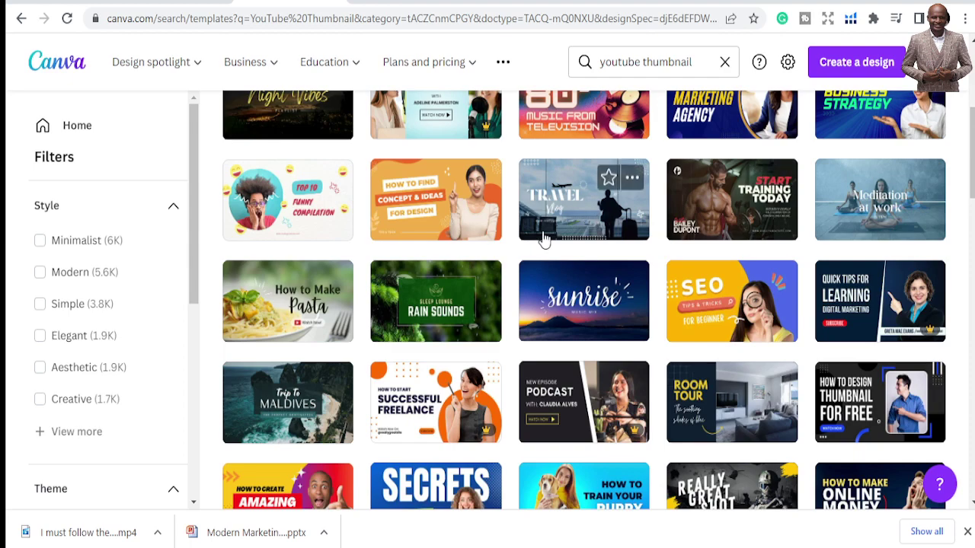
scroll(917, 332, "down", 5)
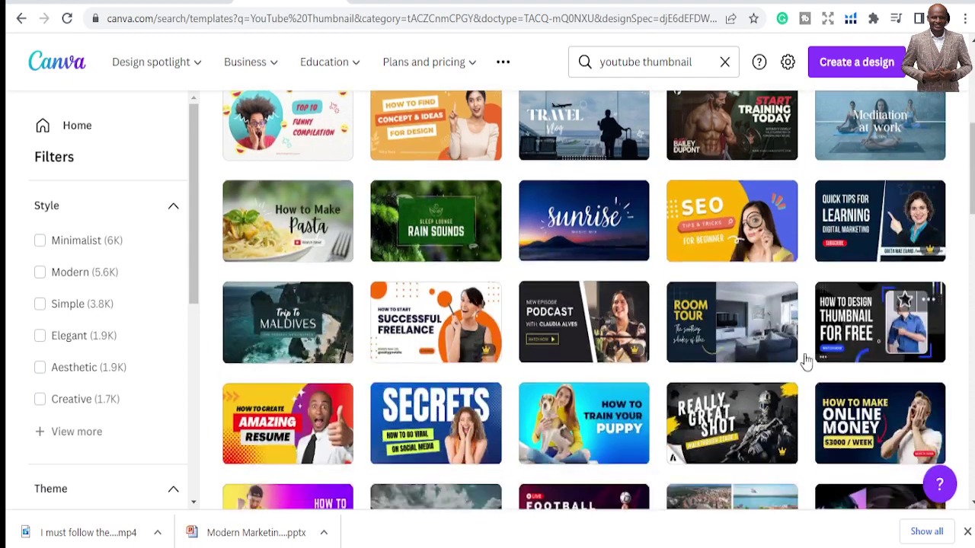
scroll(684, 345, "down", 4)
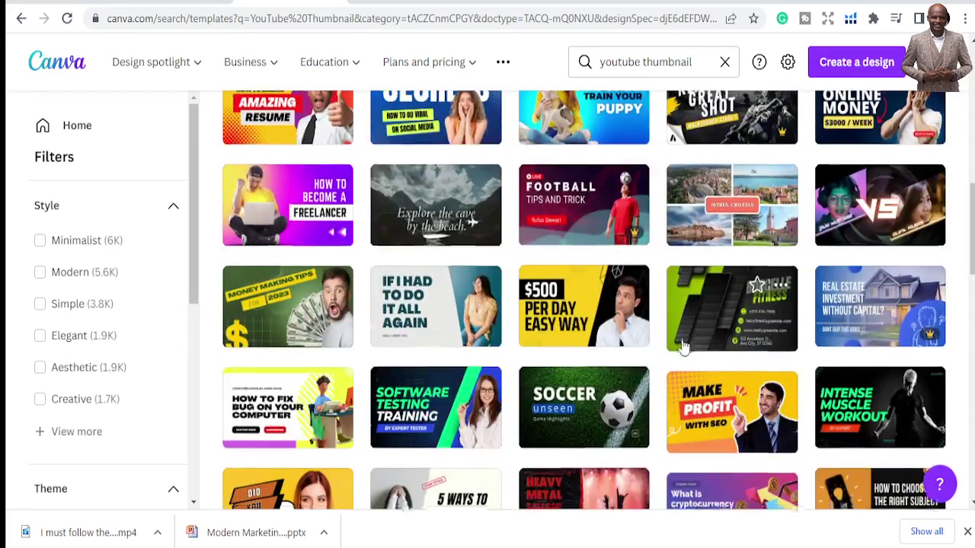
scroll(682, 348, "down", 5)
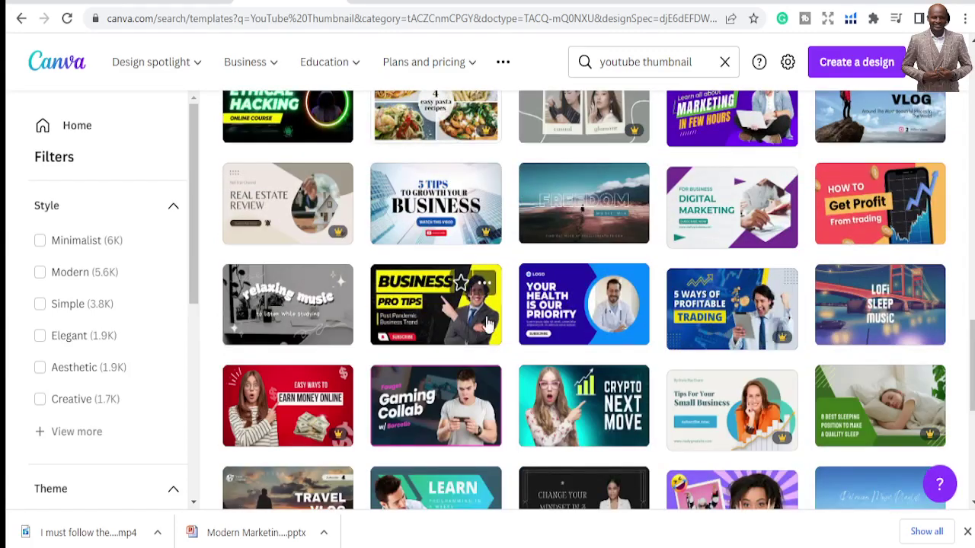
scroll(553, 314, "down", 2)
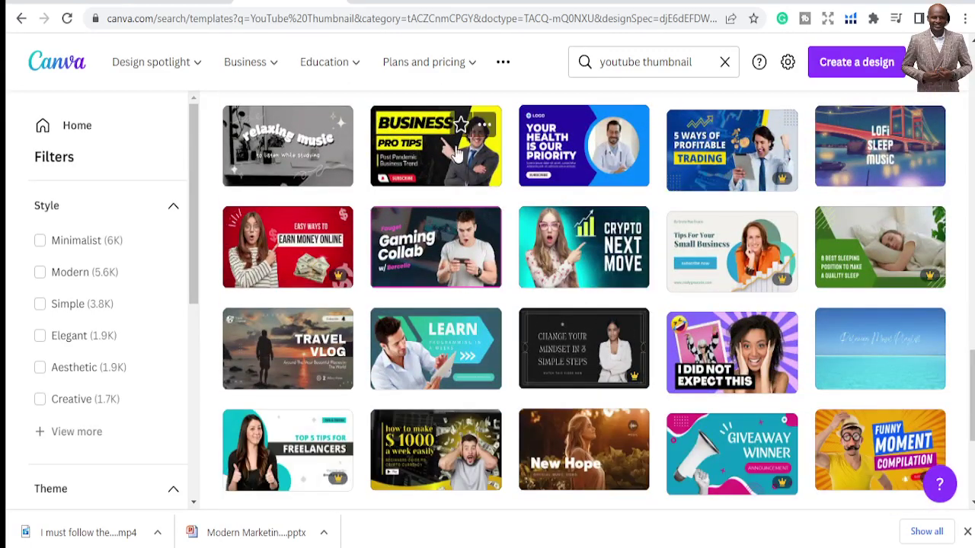
scroll(705, 228, "down", 2)
scroll(695, 283, "down", 2)
scroll(693, 287, "down", 3)
scroll(689, 289, "down", 1)
scroll(689, 285, "up", 10)
scroll(689, 282, "up", 5)
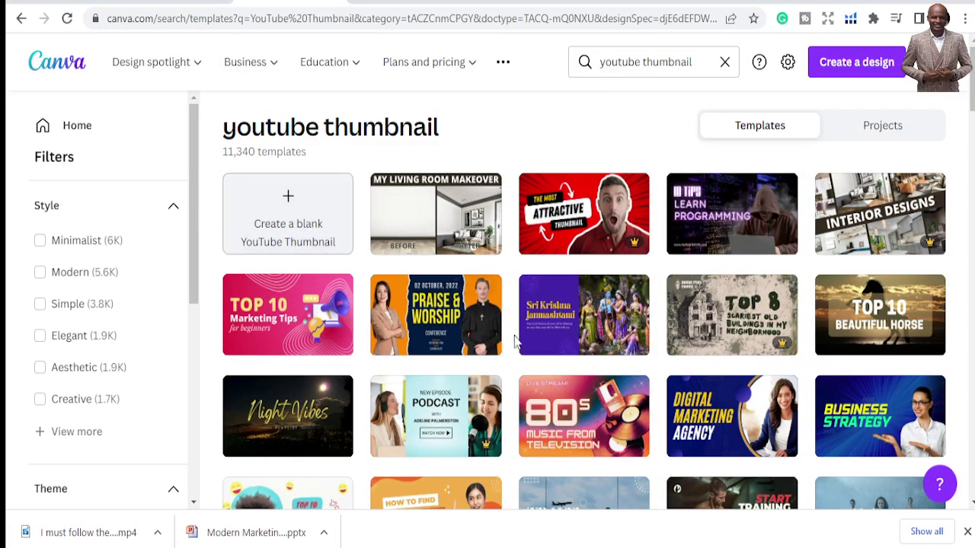
scroll(480, 309, "down", 2)
scroll(482, 316, "down", 4)
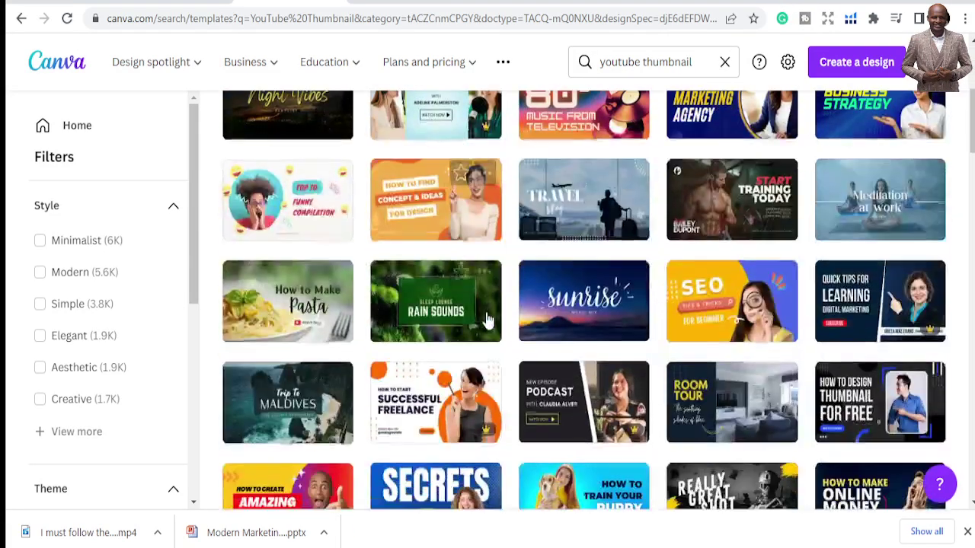
scroll(503, 322, "up", 3)
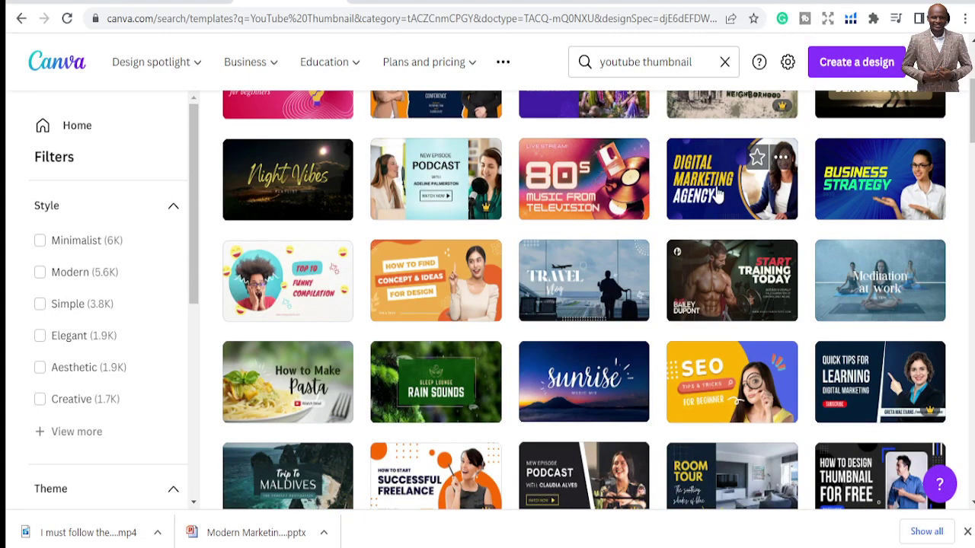
Step: Open the Digital Marketing Agency thumbnail template for editing and look through the other templates offered beside it
left_click(715, 195)
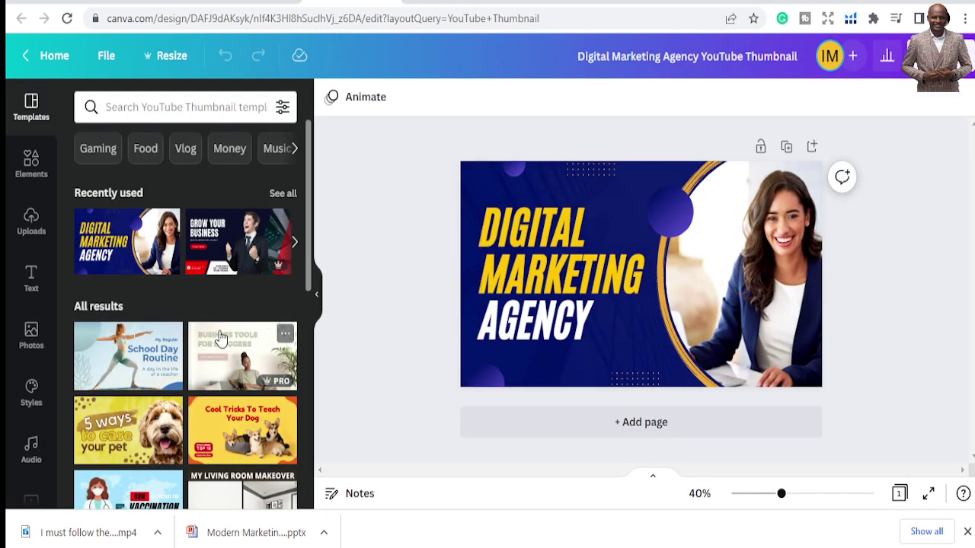
scroll(214, 358, "down", 3)
scroll(212, 364, "down", 4)
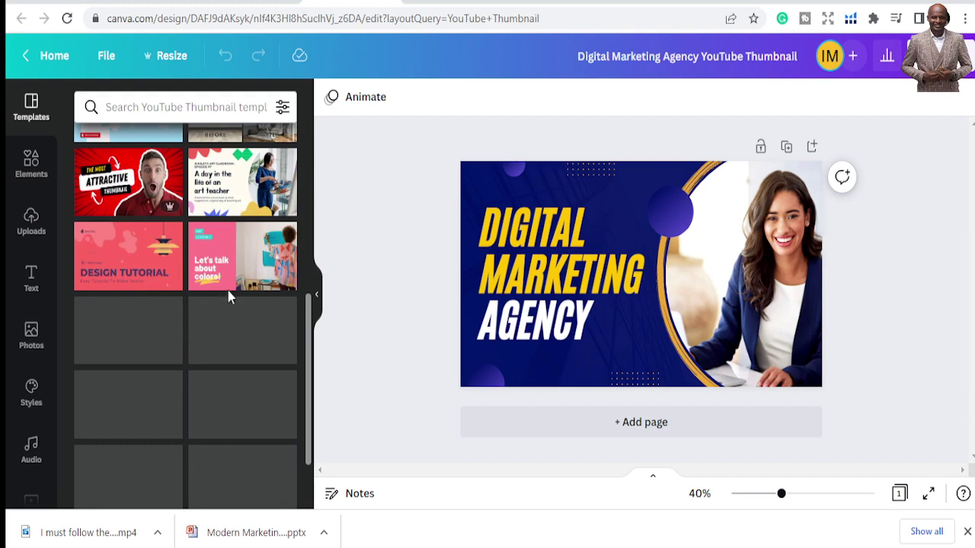
scroll(181, 431, "down", 5)
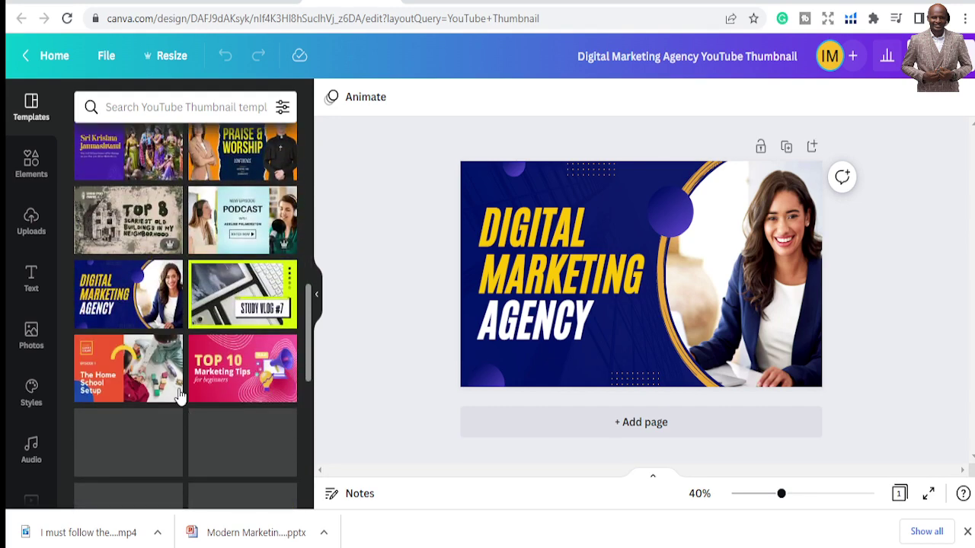
scroll(181, 384, "down", 2)
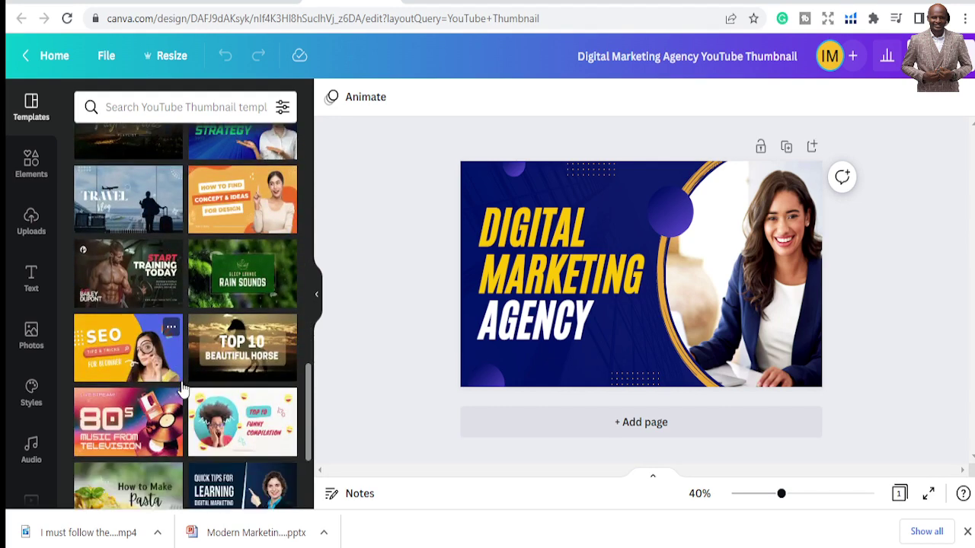
scroll(182, 389, "down", 1)
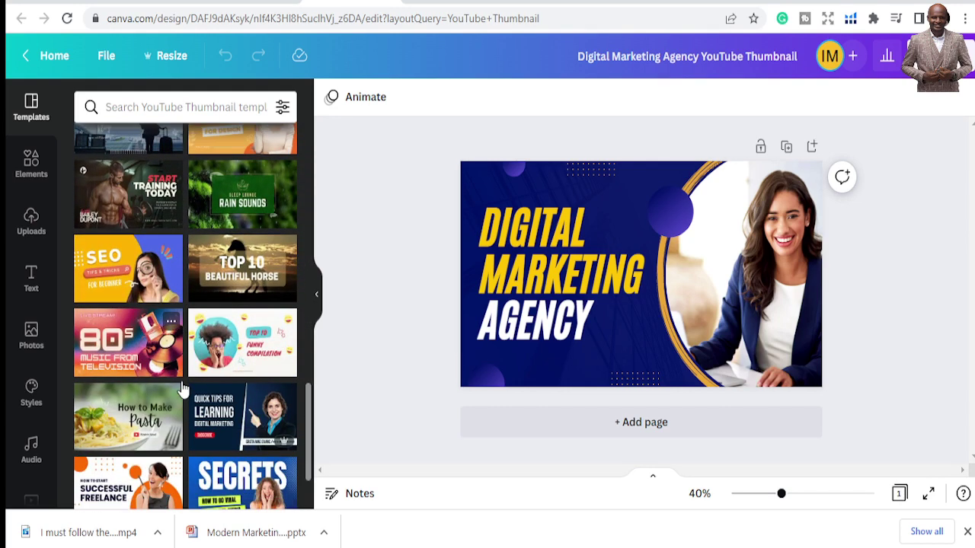
Step: Replace the "DIGITAL MARKETING AGENCY" heading with "YOUTUBE THUMBNAIL" on two lines
left_click(617, 268)
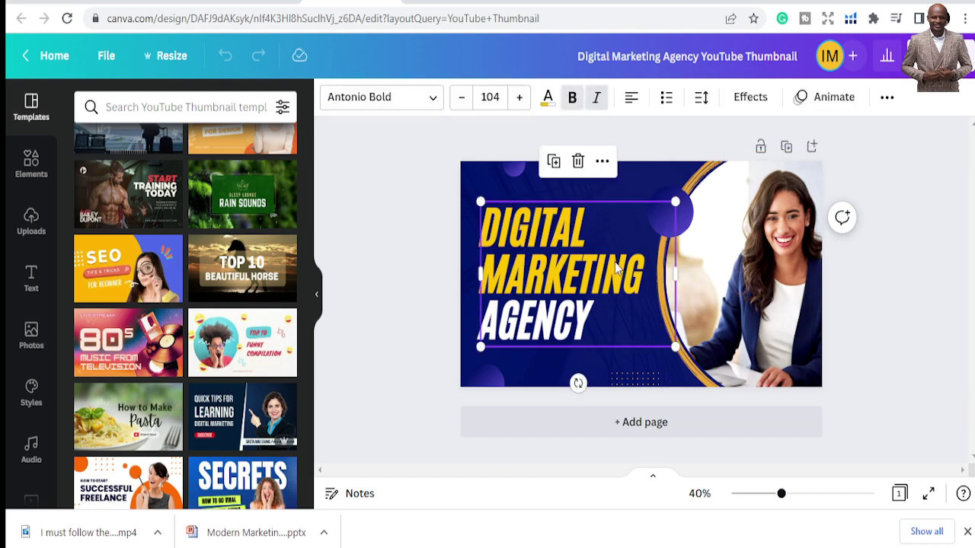
double_click(596, 305)
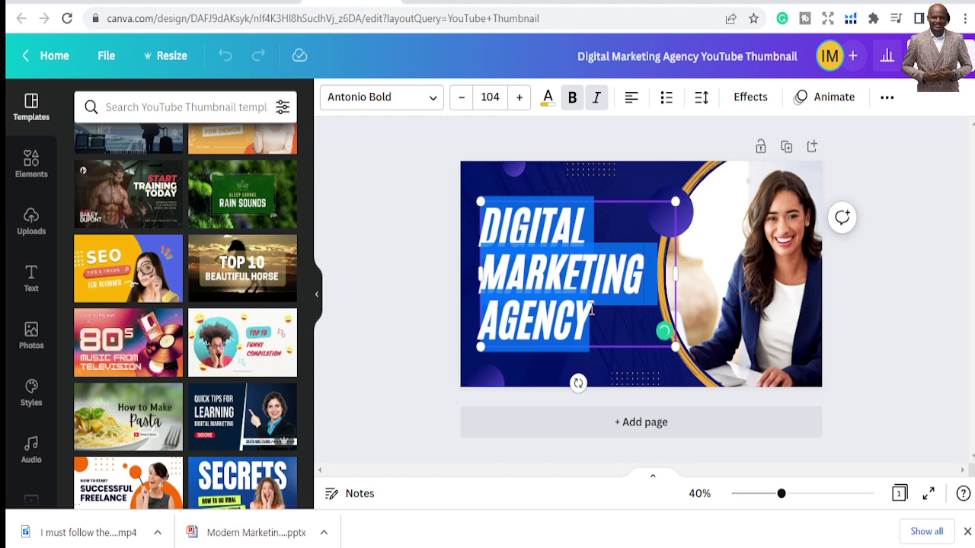
type("YOUT")
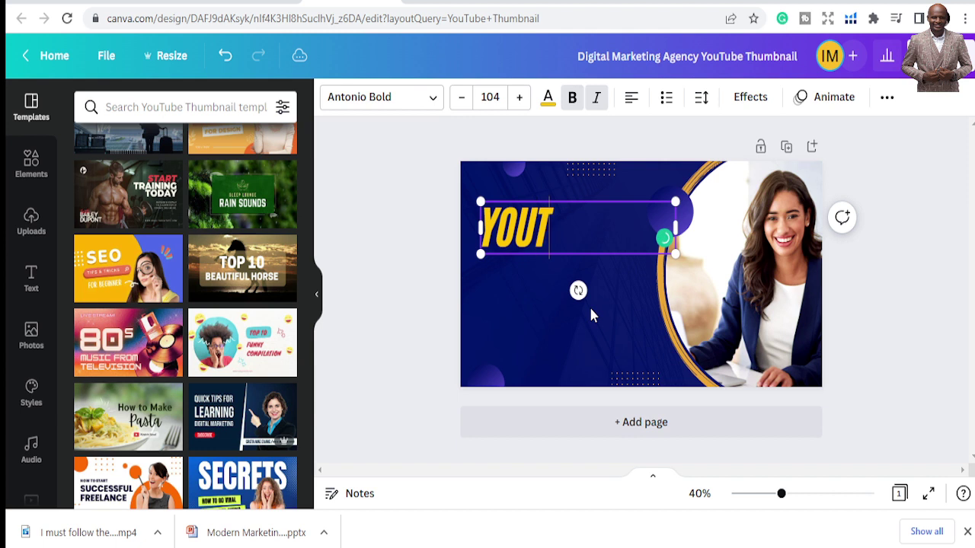
type("UBE")
key("Return")
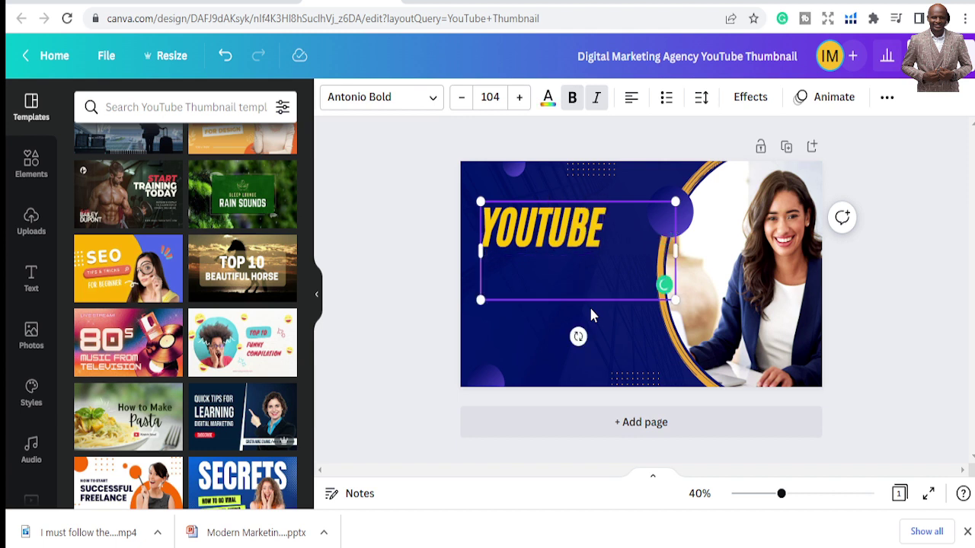
type("THUMB")
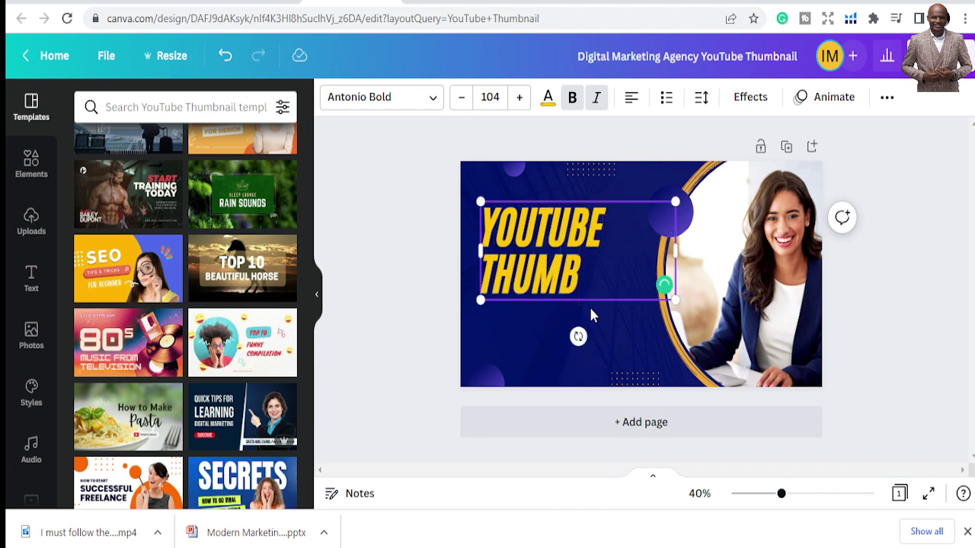
type("NAIL")
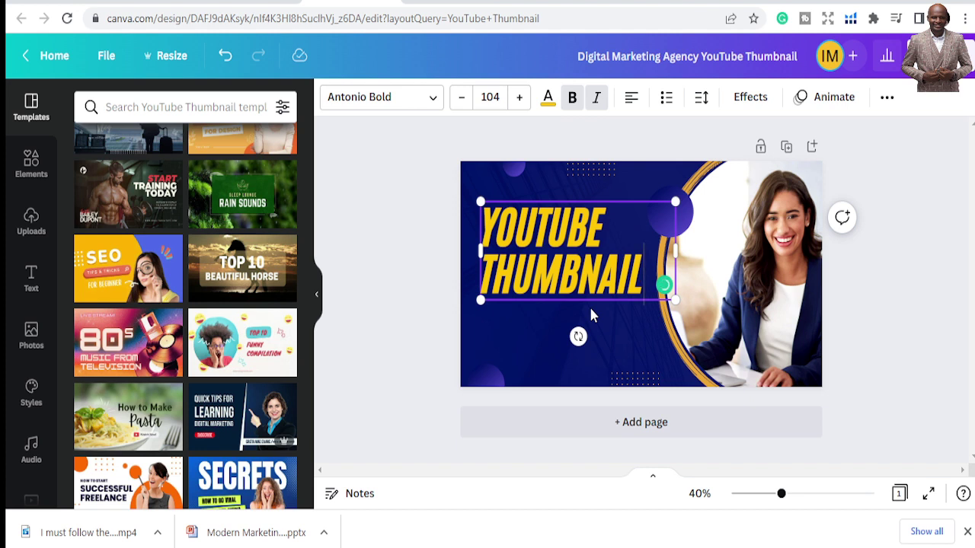
key("Return")
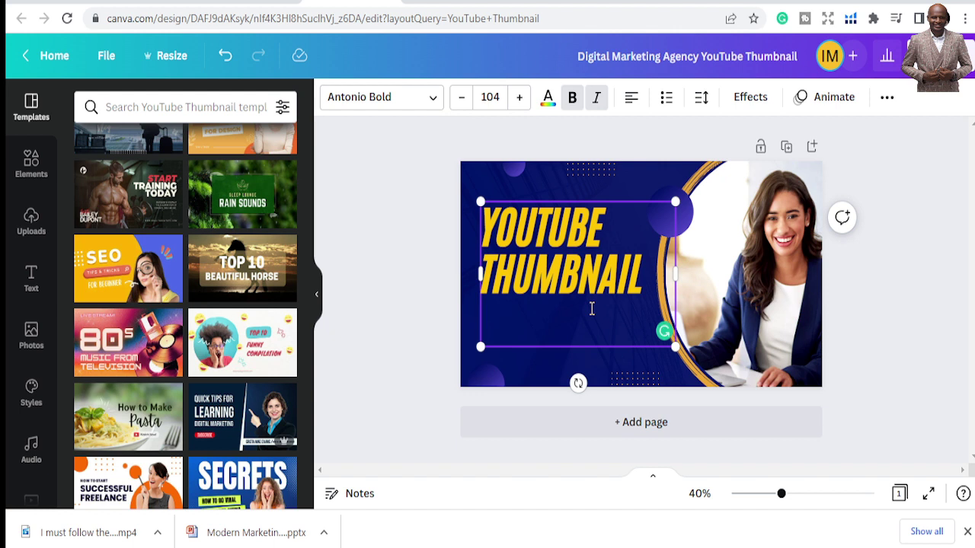
type("FOR")
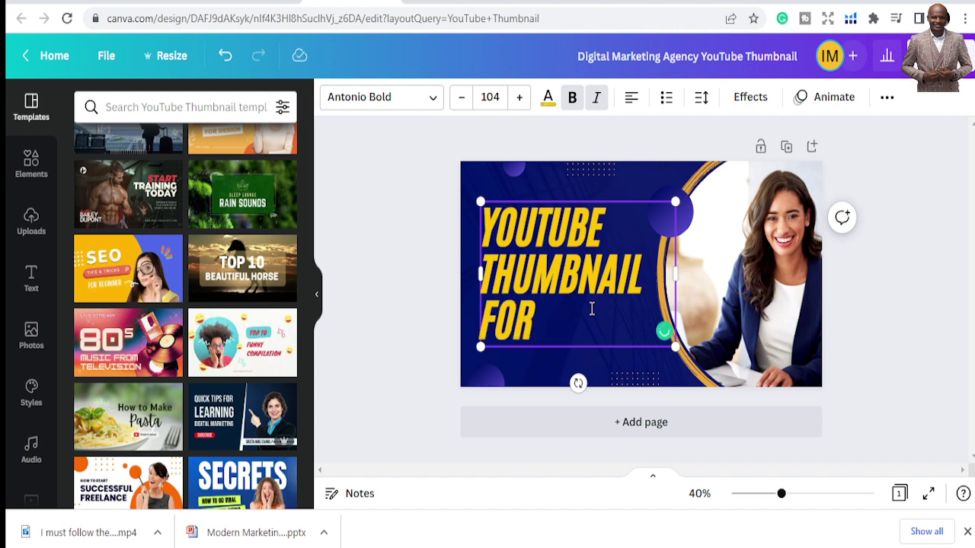
key("BackSpace")
key("BackSpace")
key("BackSpace")
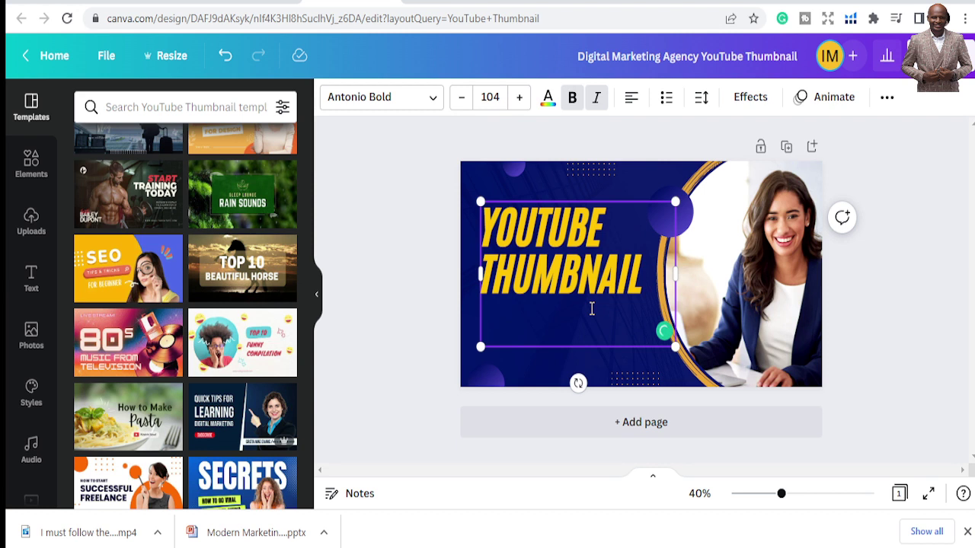
Step: Move the "YOUTUBE THUMBNAIL" heading slightly down and to the left on the thumbnail
left_click(460, 226)
left_click(555, 247)
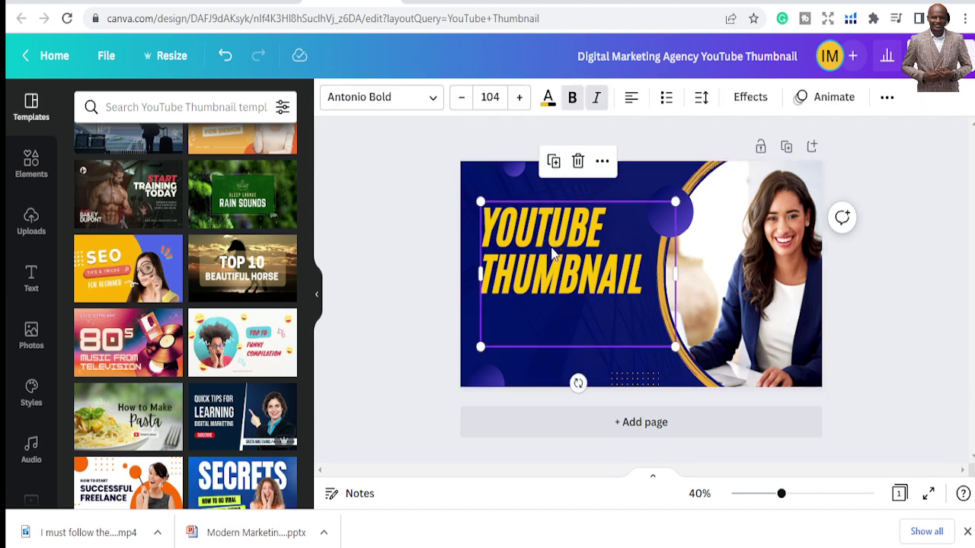
left_click_drag(554, 251, 549, 261)
left_click(531, 261)
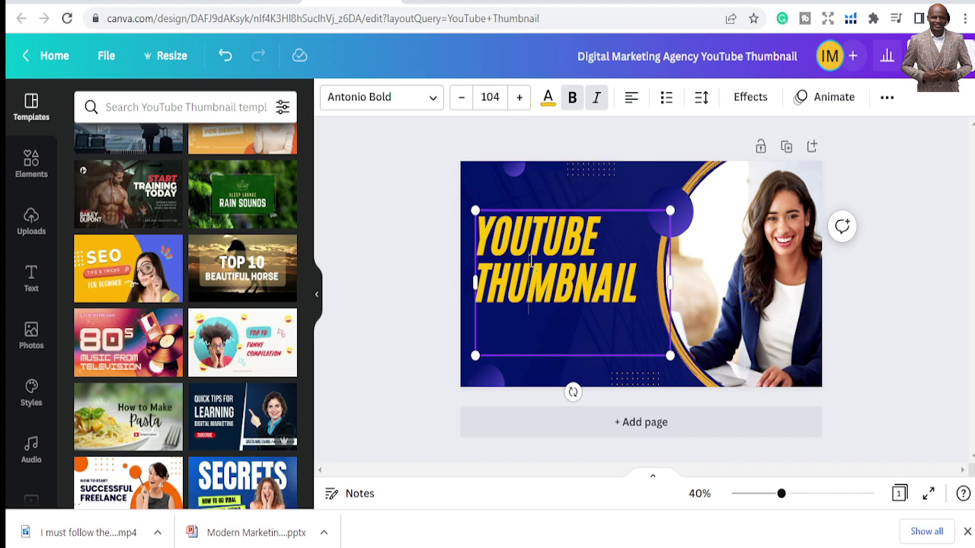
left_click(419, 255)
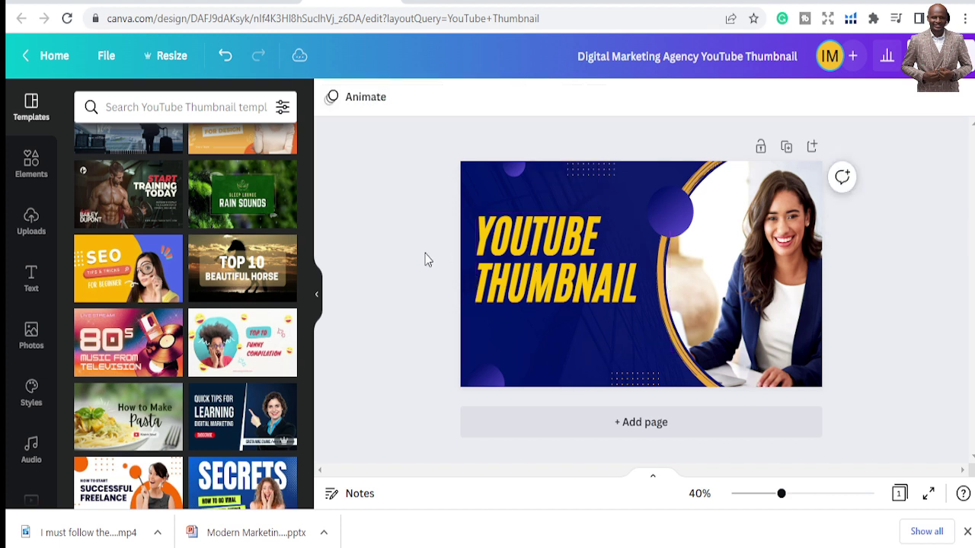
left_click(586, 249)
double_click(587, 244)
double_click(592, 267)
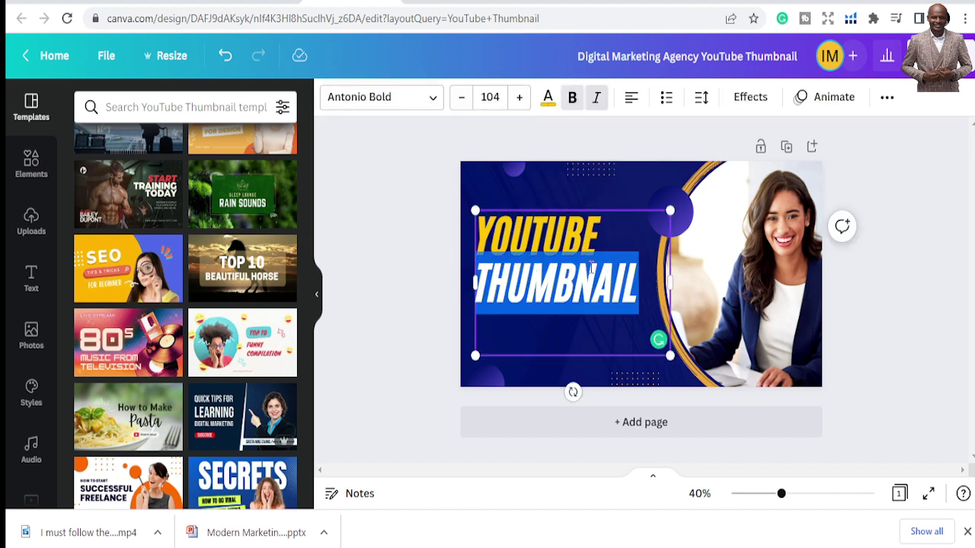
left_click(531, 342)
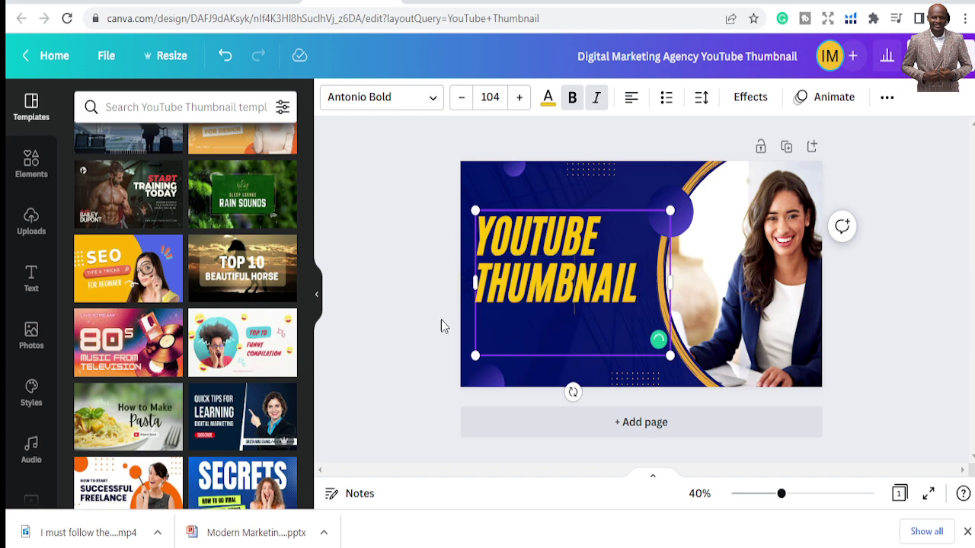
left_click(415, 319)
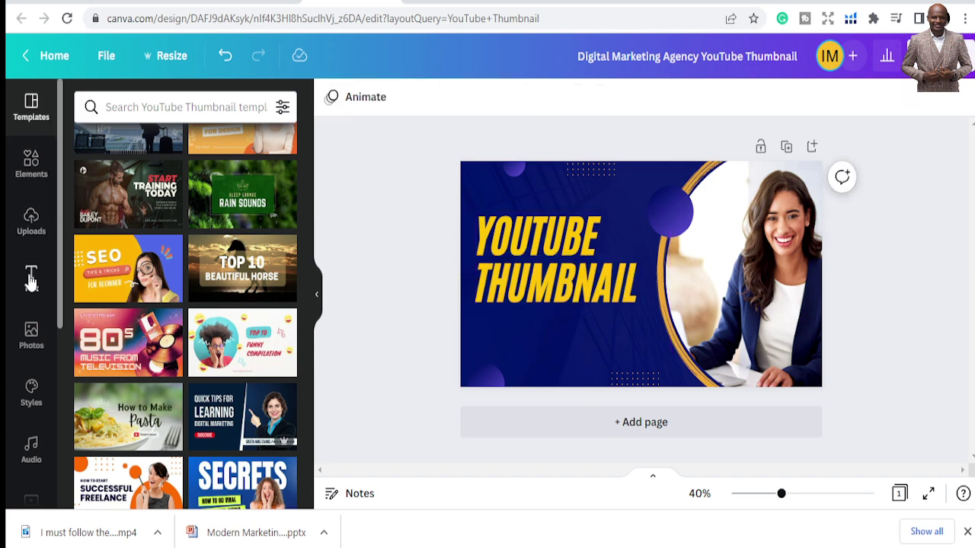
Step: Add a heading reading "FOR BEGINNERS" and place it directly below the "YOUTUBE THUMBNAIL" text
left_click(31, 277)
left_click(139, 181)
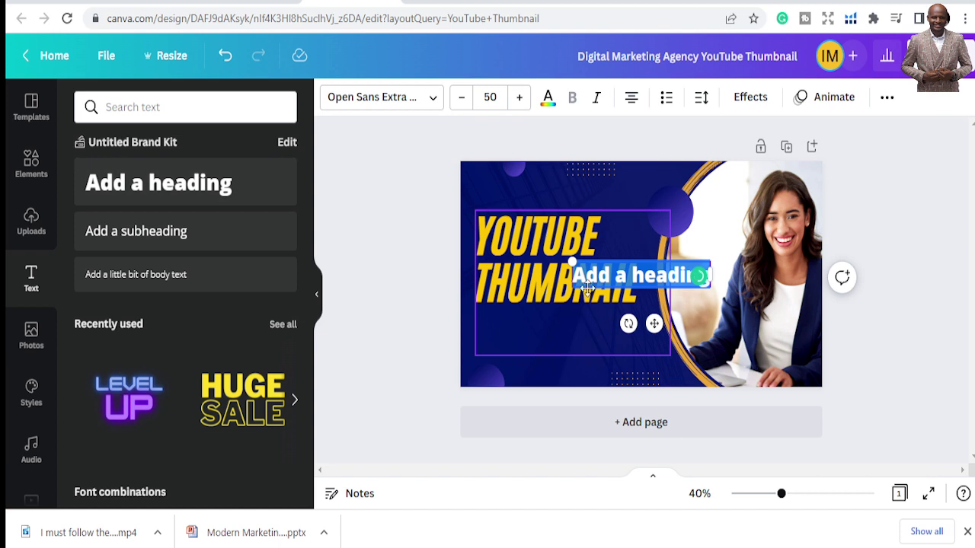
left_click(699, 275)
double_click(601, 276)
key("ctrl+a")
type("FOR")
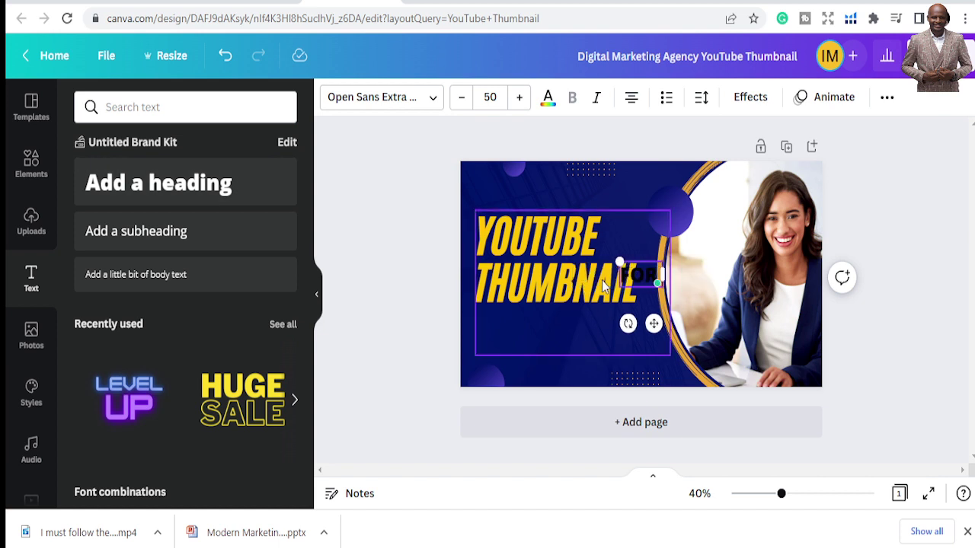
type(" BEG")
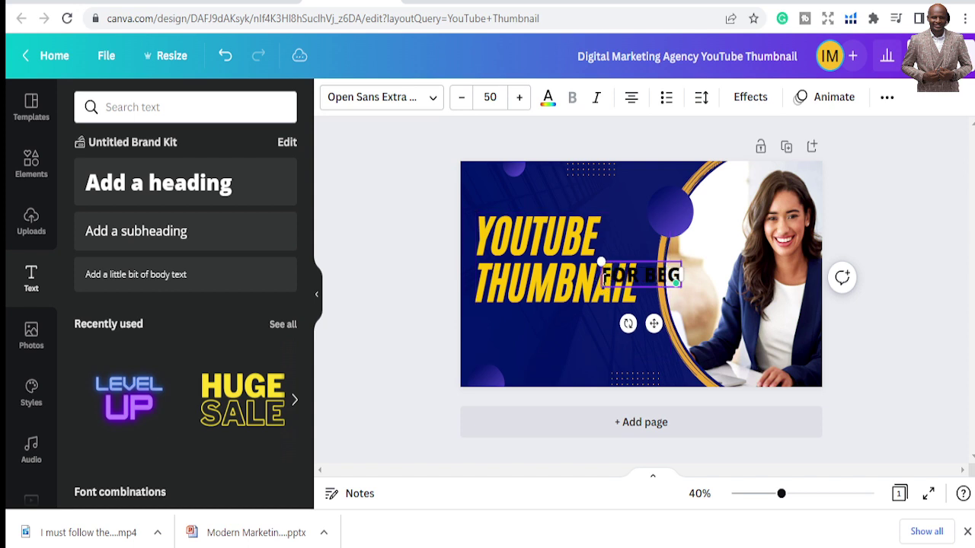
type("INNERS")
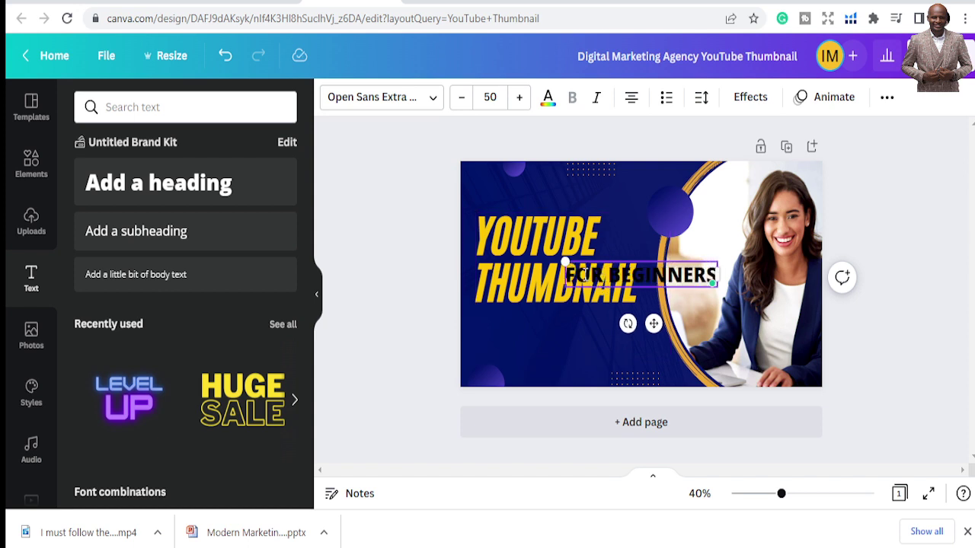
left_click_drag(654, 324, 566, 376)
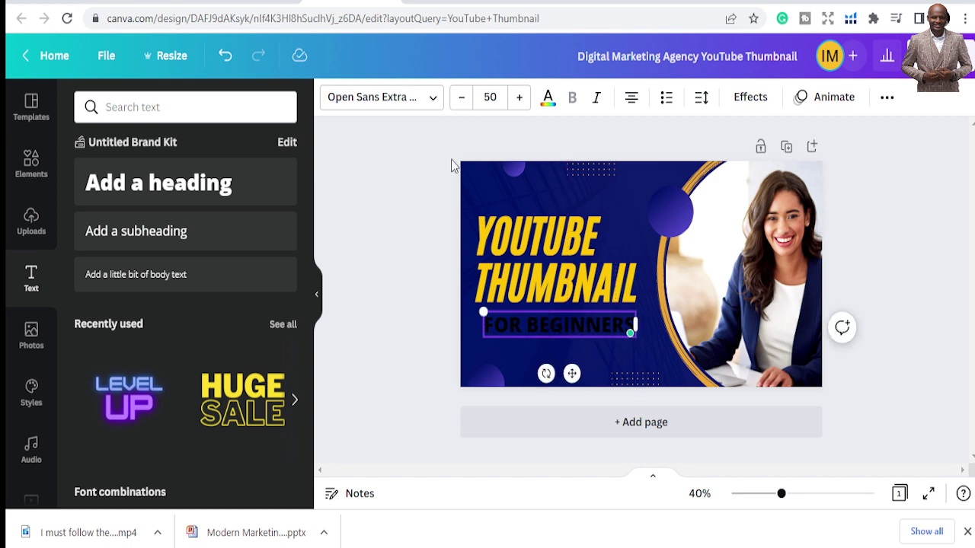
Step: Change the font of the "FOR BEGINNERS" text to OldWhisky after trying HK Modular
left_click(431, 96)
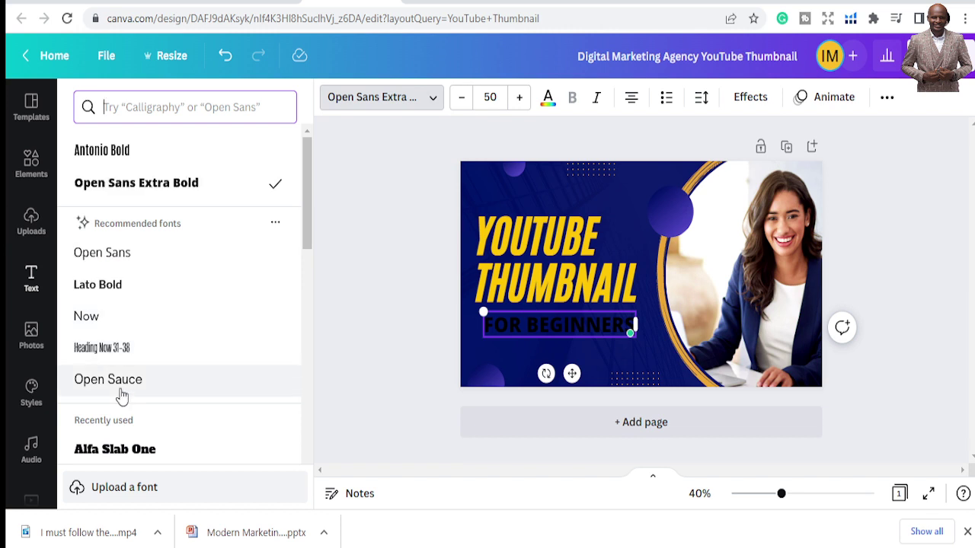
scroll(124, 377, "down", 3)
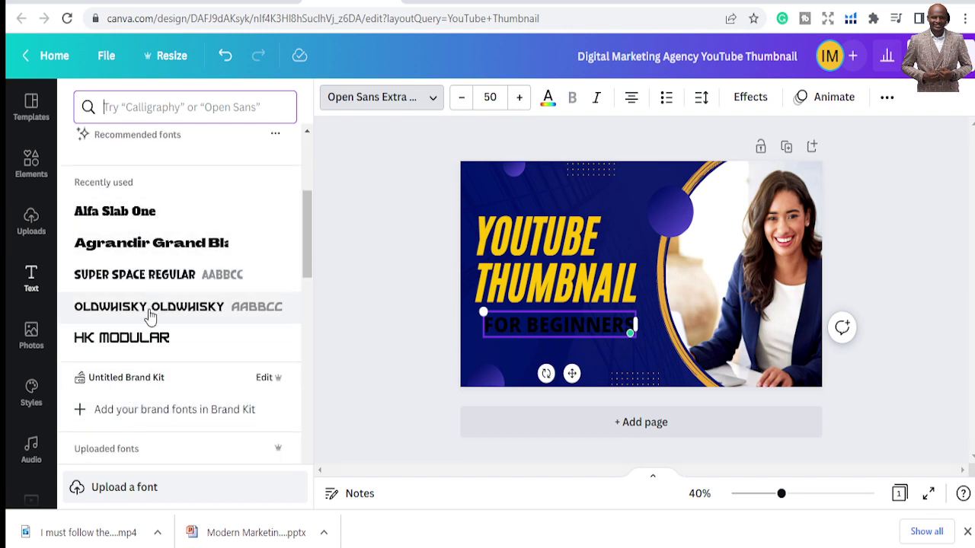
left_click(137, 343)
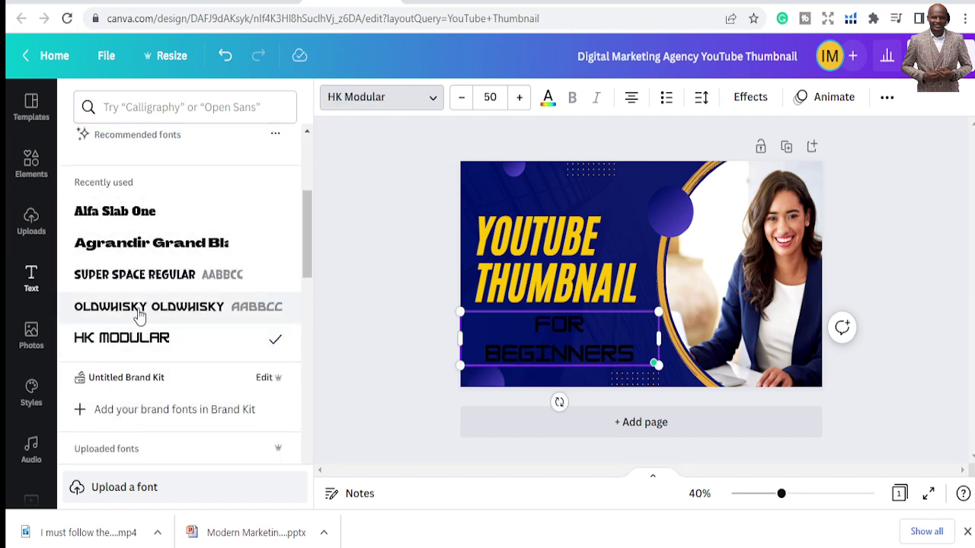
left_click(139, 311)
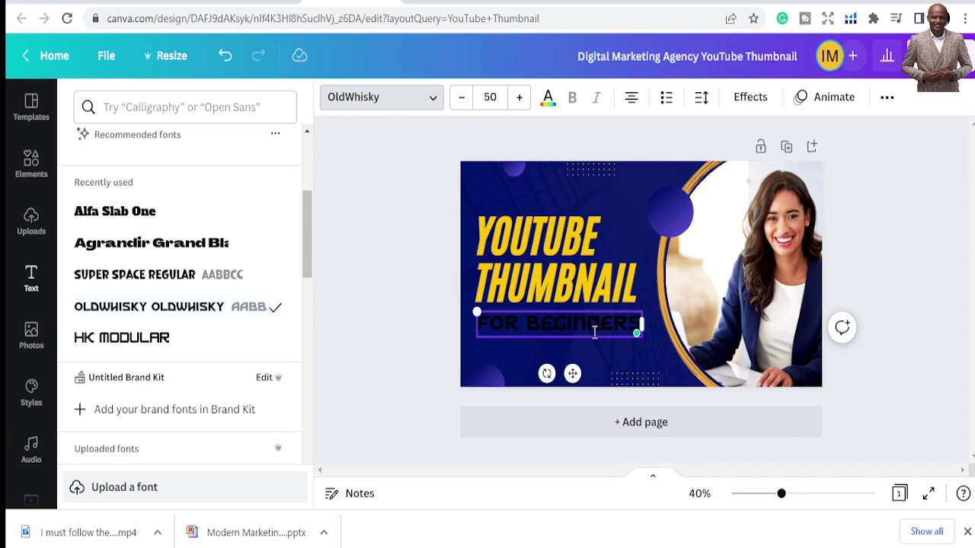
Step: Recolour the "FOR BEGINNERS" text with the off-white swatch from the photo colours
left_click(548, 99)
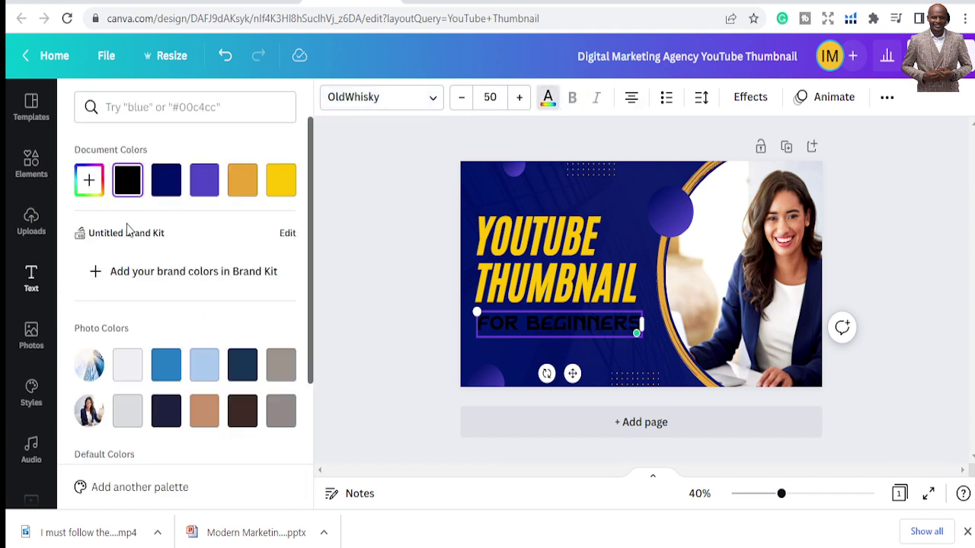
left_click(127, 364)
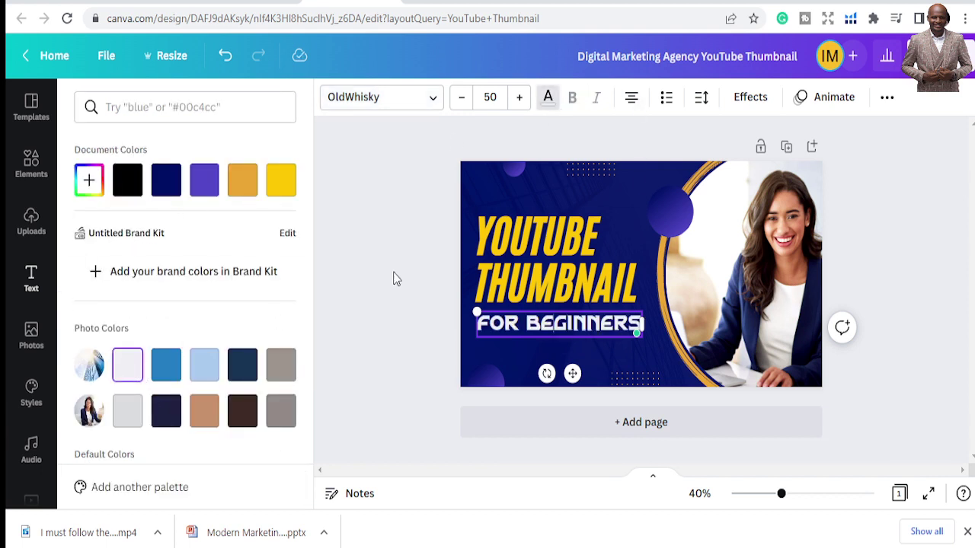
left_click(393, 278)
Step: Shift the circular photo frame containing the woman slightly to the left
left_click(760, 259)
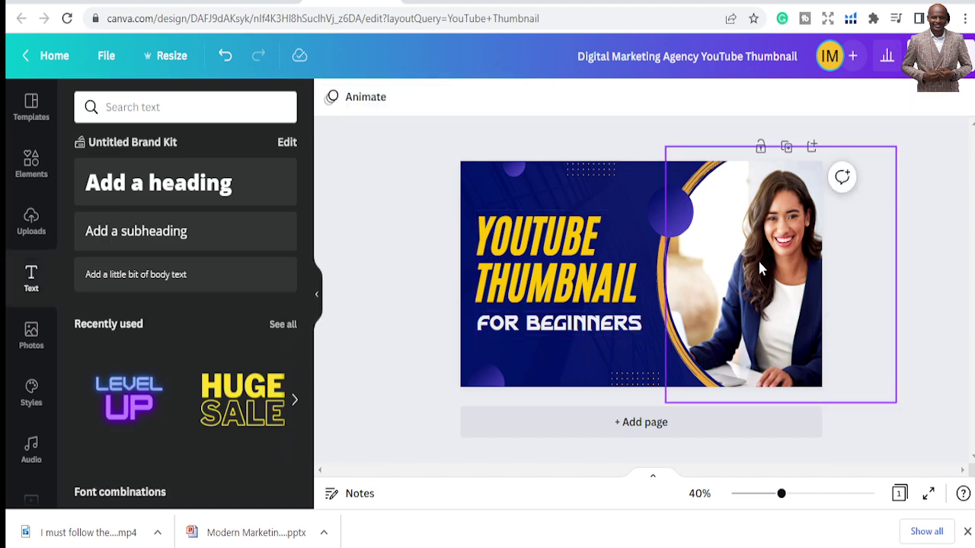
left_click_drag(758, 268, 751, 272)
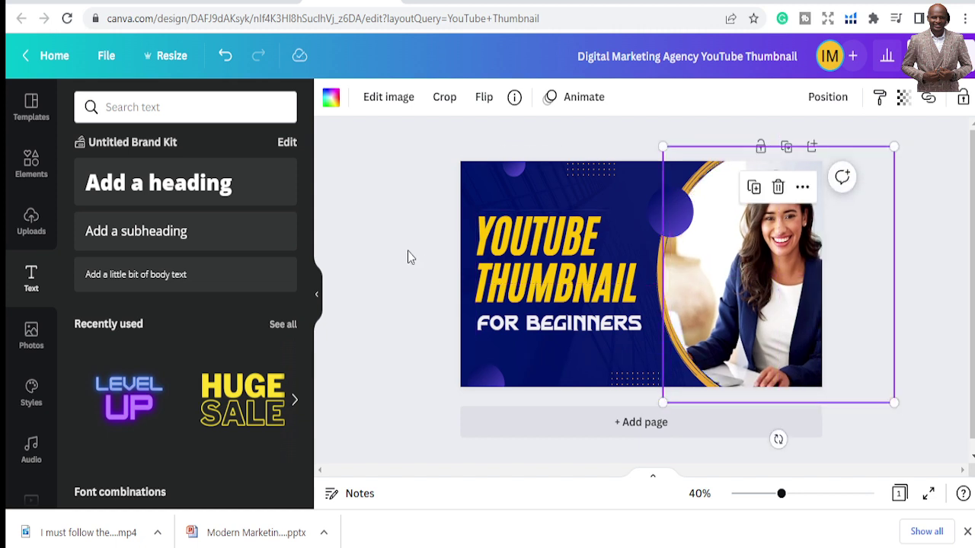
left_click(376, 246)
Step: Replace the woman's photo in the circular frame with the recently used photo of a man in a blue suit
scroll(31, 244, "down", 2)
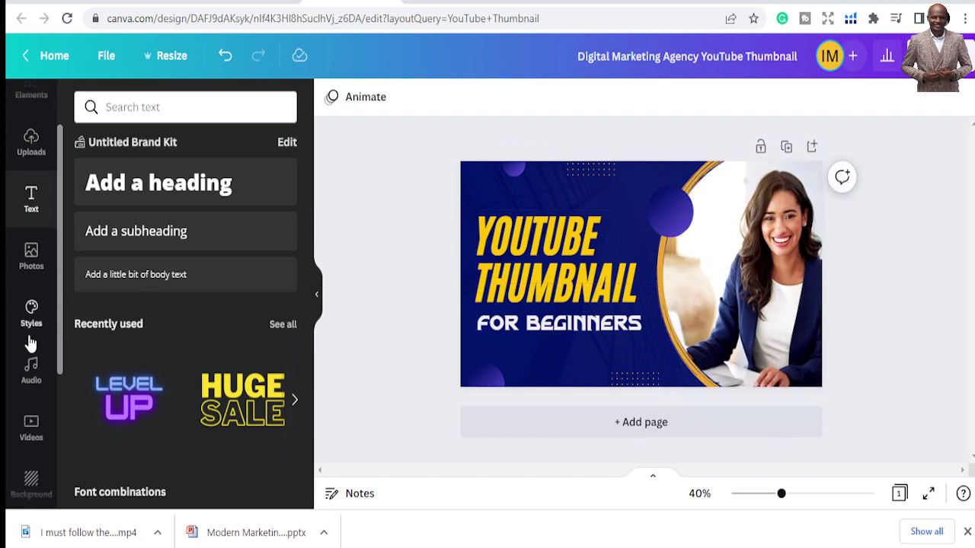
left_click(27, 263)
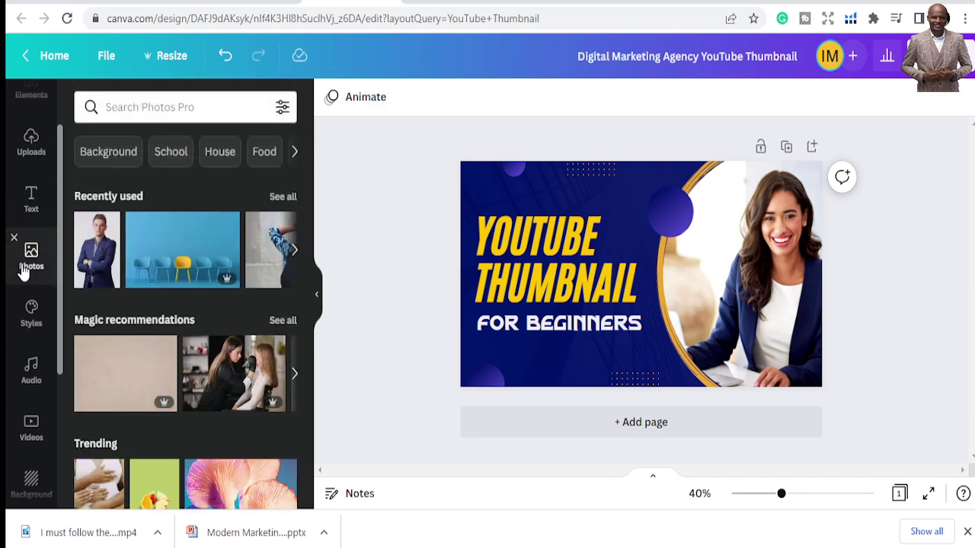
left_click(97, 250)
left_click_drag(617, 276, 681, 276)
double_click(680, 276)
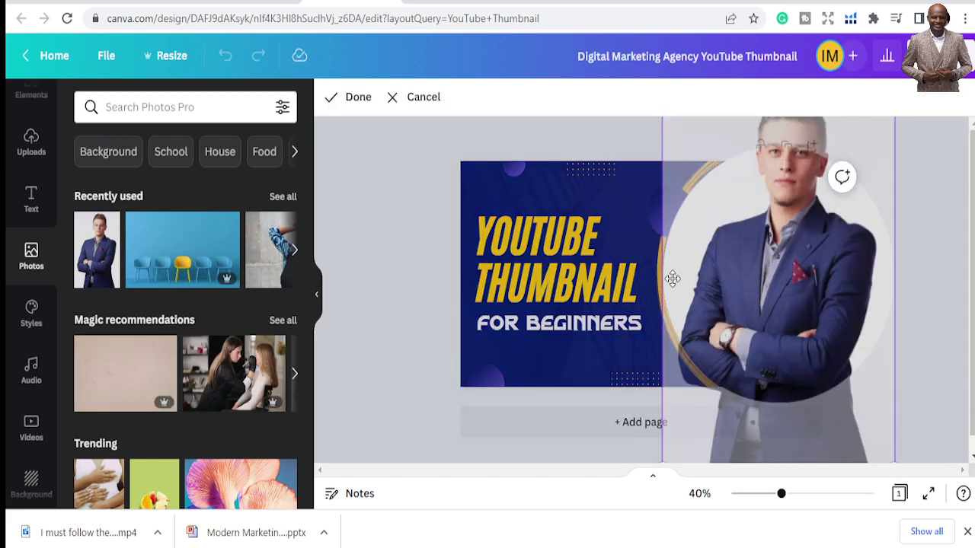
left_click(366, 307)
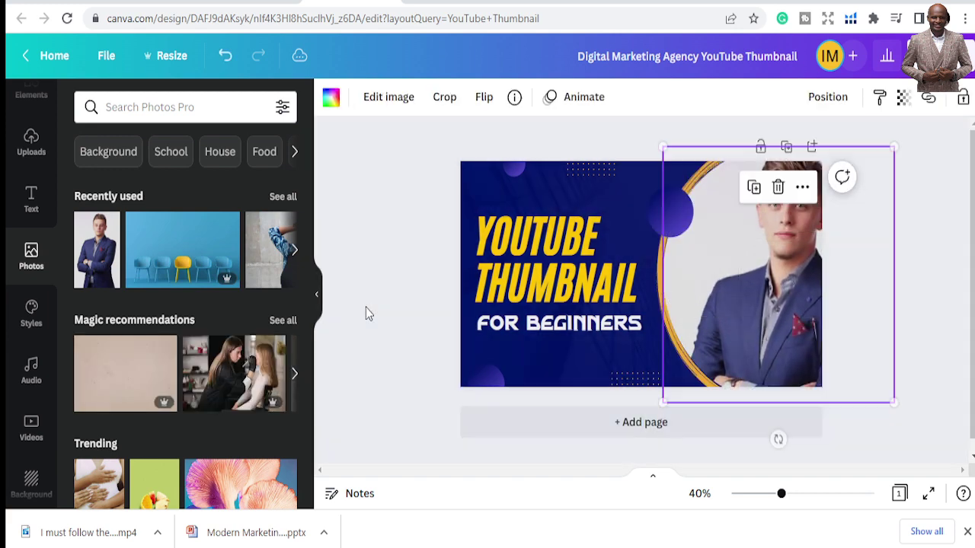
left_click(911, 304)
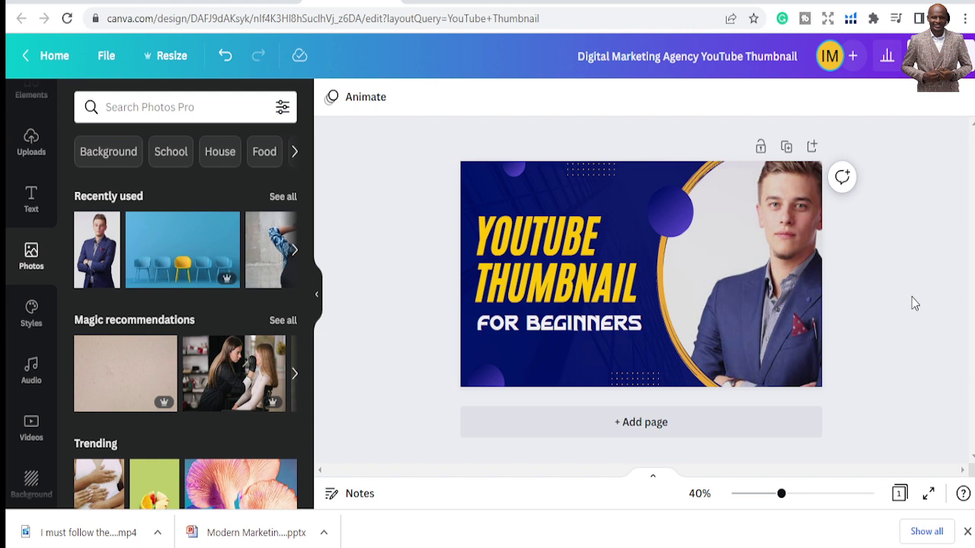
Step: Recolour the thumbnail background with the custom magenta #AB249D after trying the blue, purple and orange swatches
left_click(508, 187)
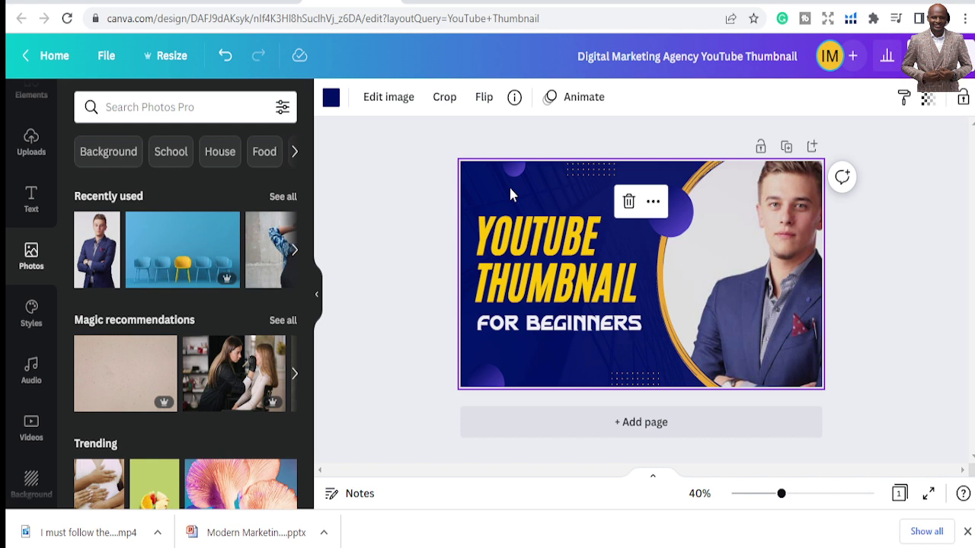
left_click(330, 97)
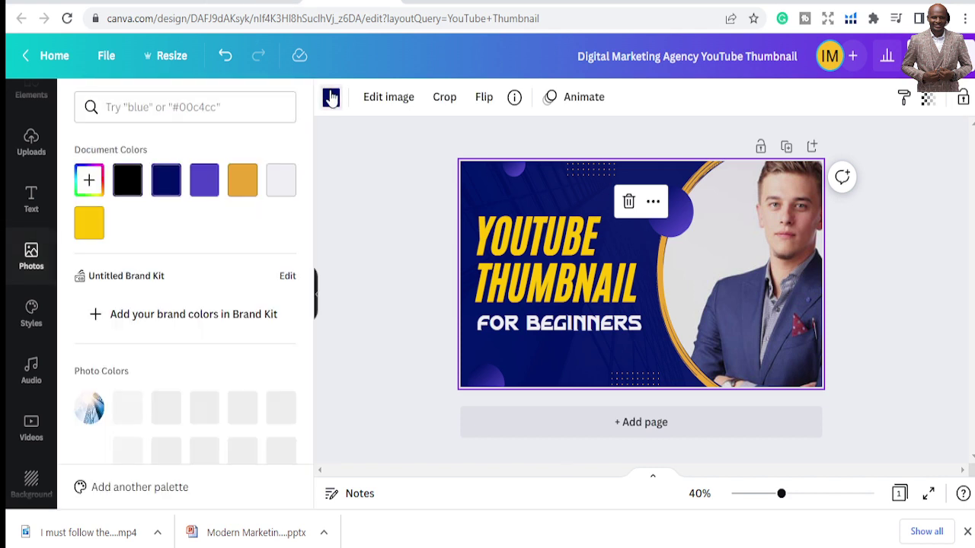
left_click(167, 407)
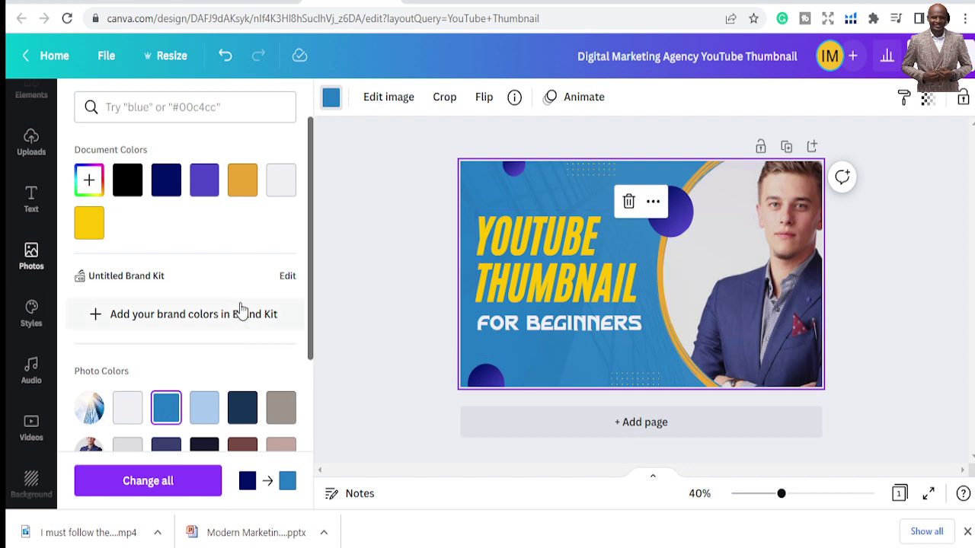
left_click(198, 181)
left_click(242, 186)
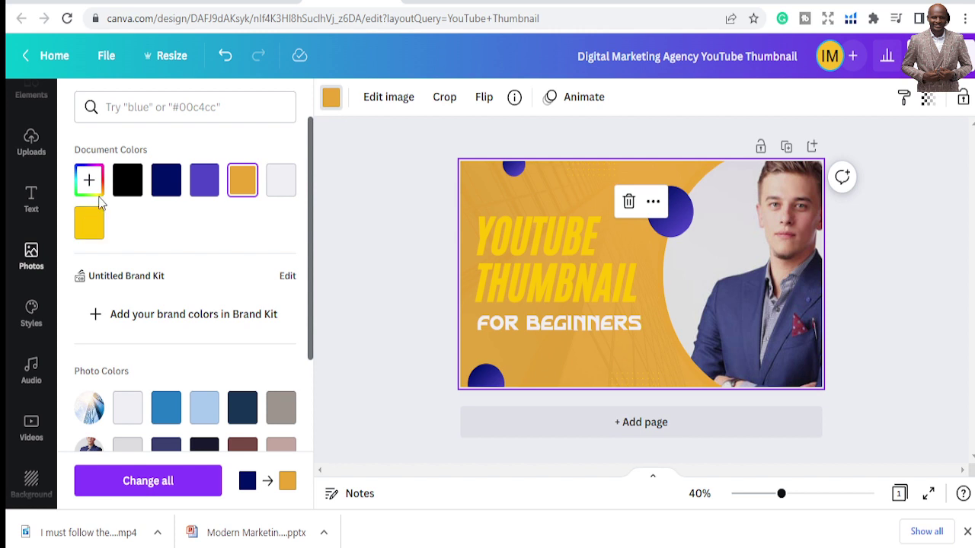
left_click(89, 180)
left_click_drag(189, 252, 188, 240)
left_click_drag(224, 316, 243, 323)
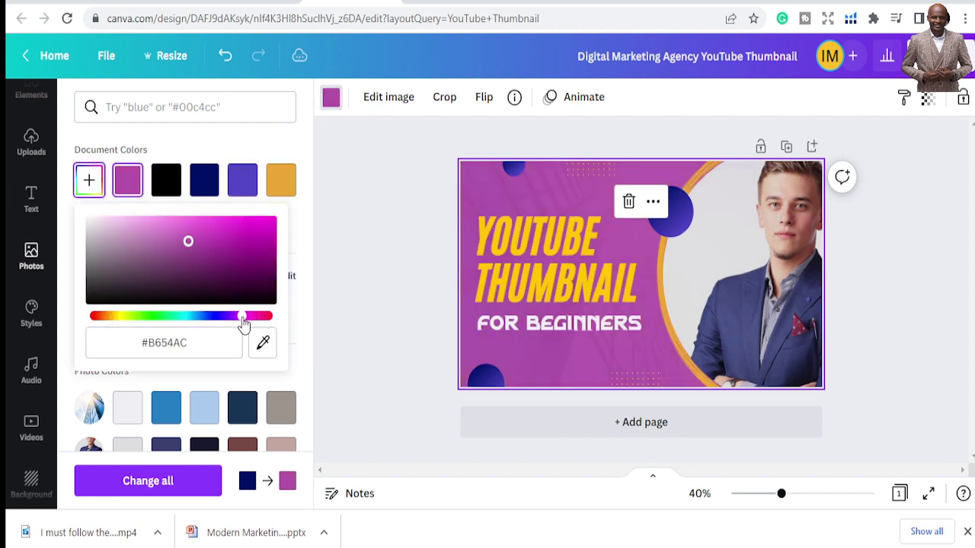
left_click_drag(225, 273, 239, 254)
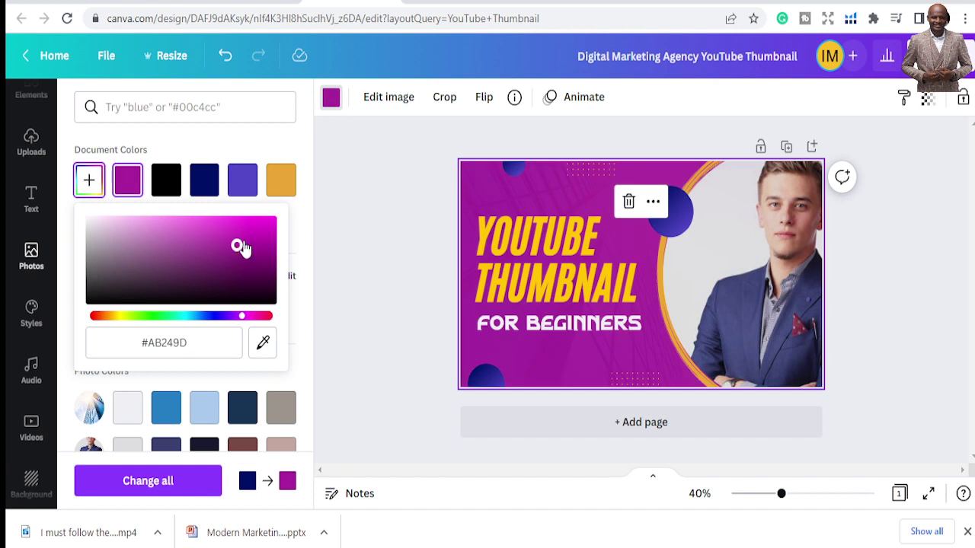
Step: Delete the three blue gradient circles from the upper edge, the lower corner and beside the photo frame
left_click(511, 174)
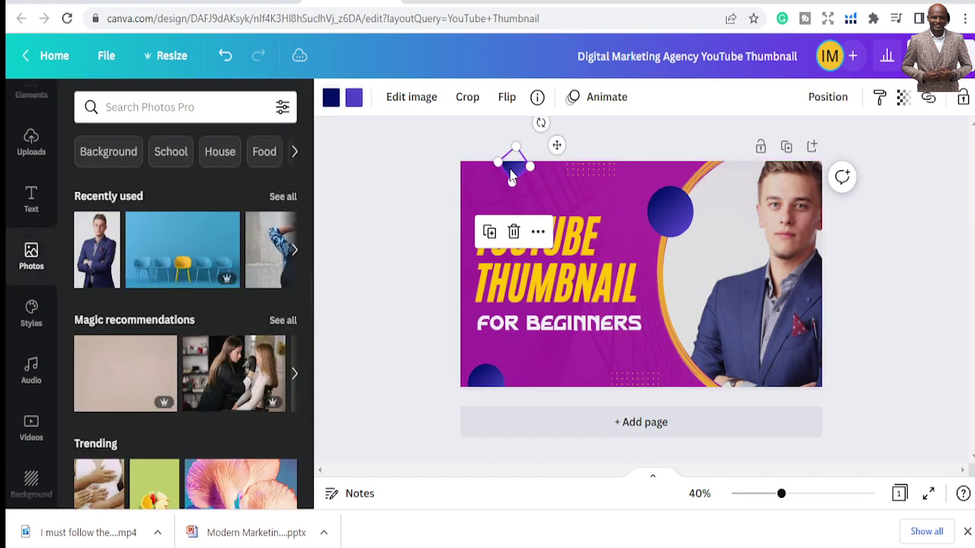
key("Escape")
left_click(470, 377)
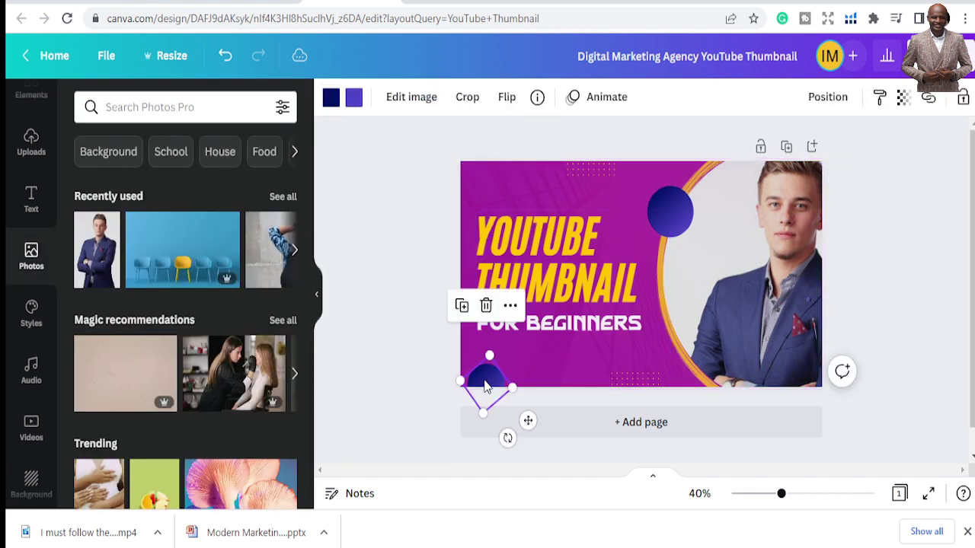
key("Delete")
left_click(672, 213)
key("Delete")
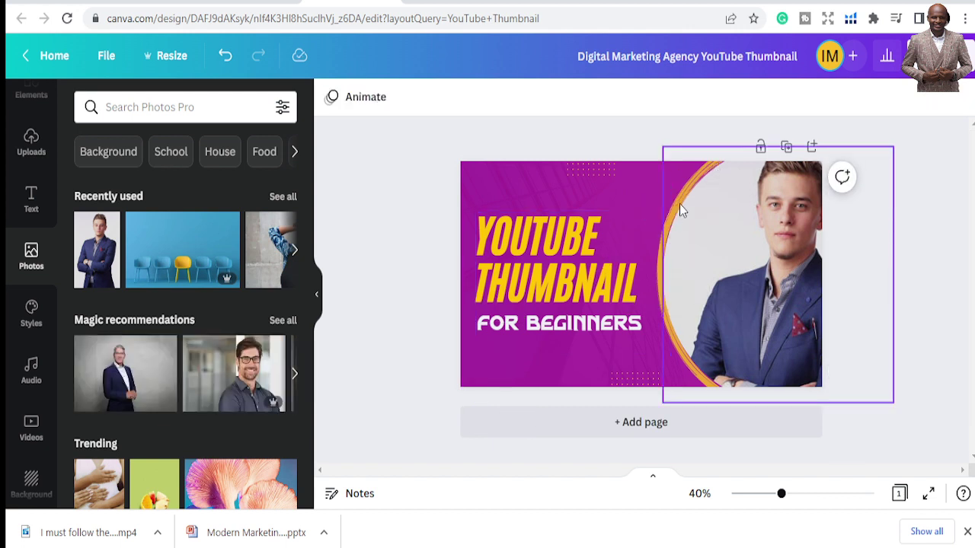
Step: Recolour the yellow dot pattern at the thumbnail's upper edge with the off-white document colour
left_click(679, 204)
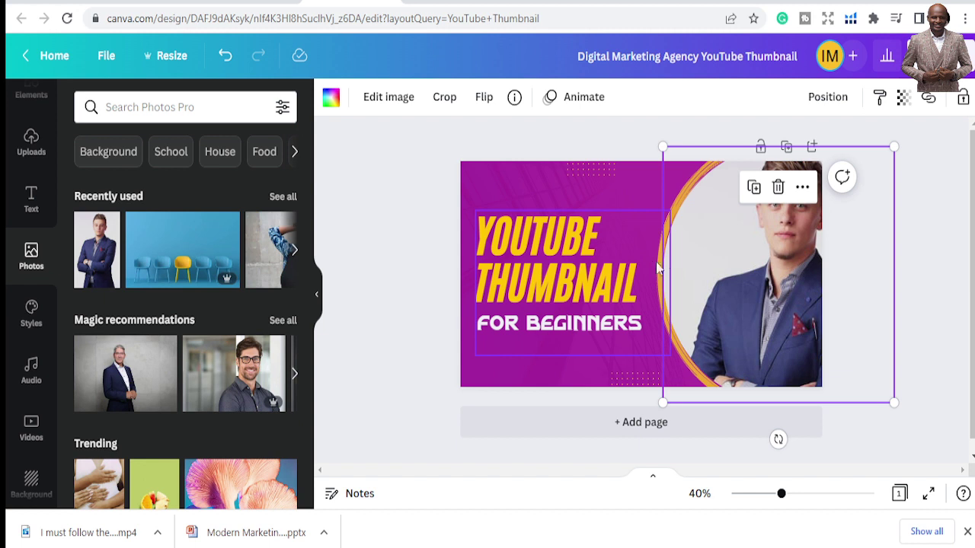
left_click(578, 151)
left_click(572, 171)
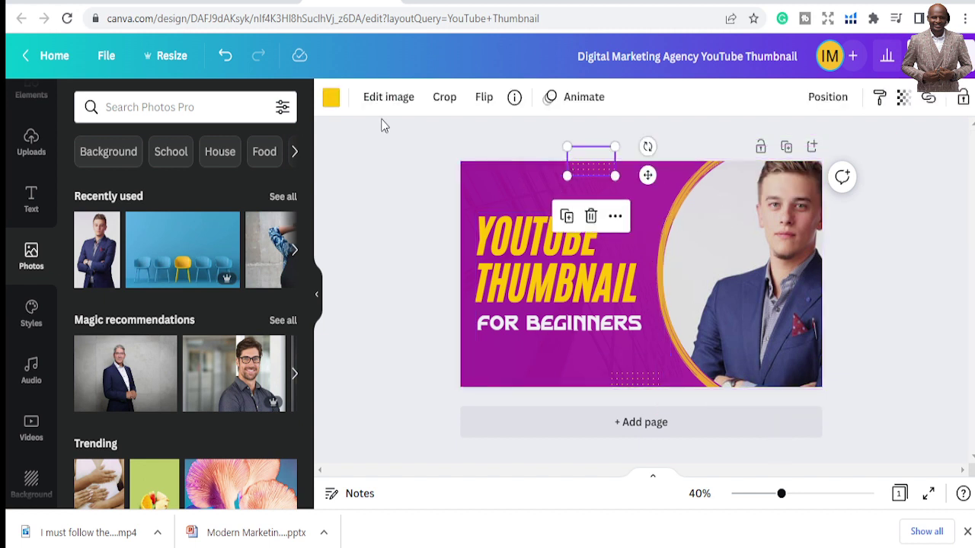
left_click(330, 99)
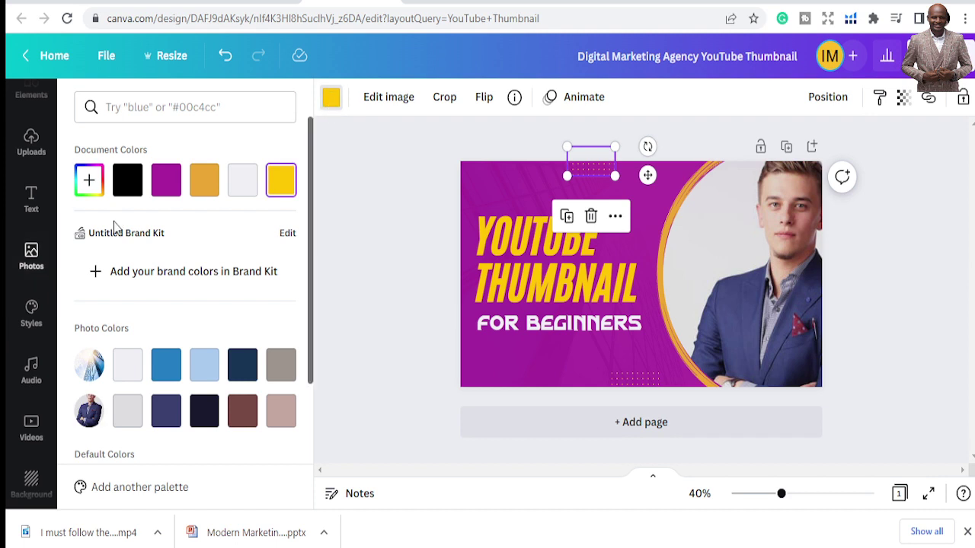
left_click(235, 199)
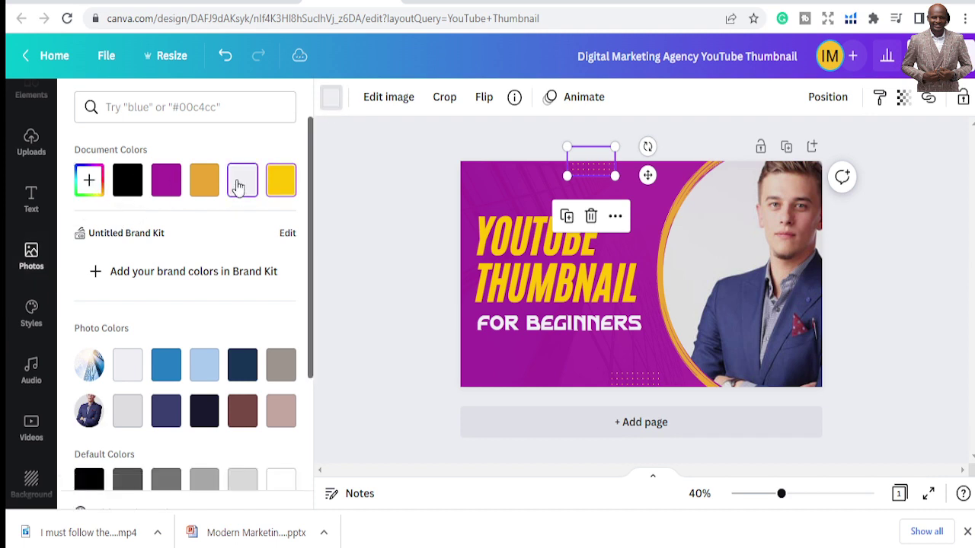
left_click(625, 379)
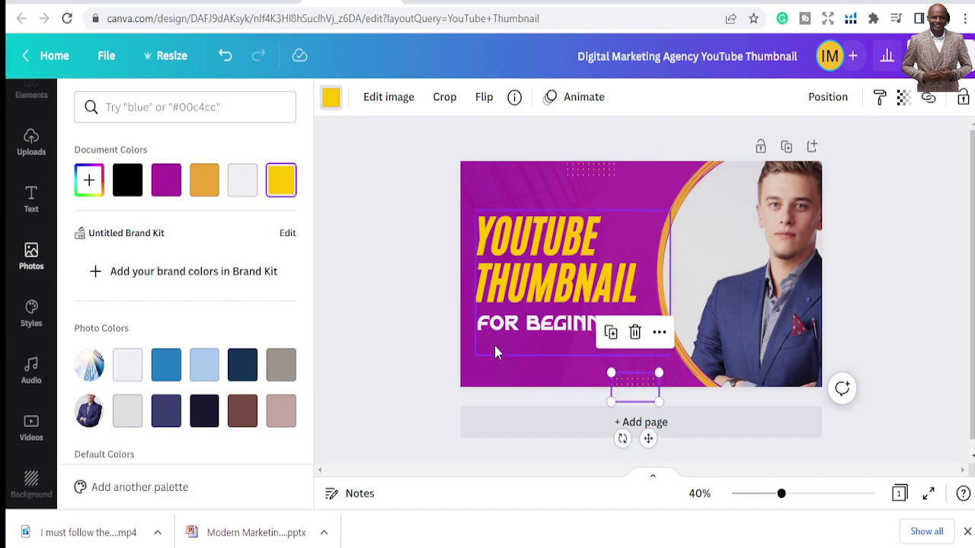
left_click(494, 343)
left_click(491, 357)
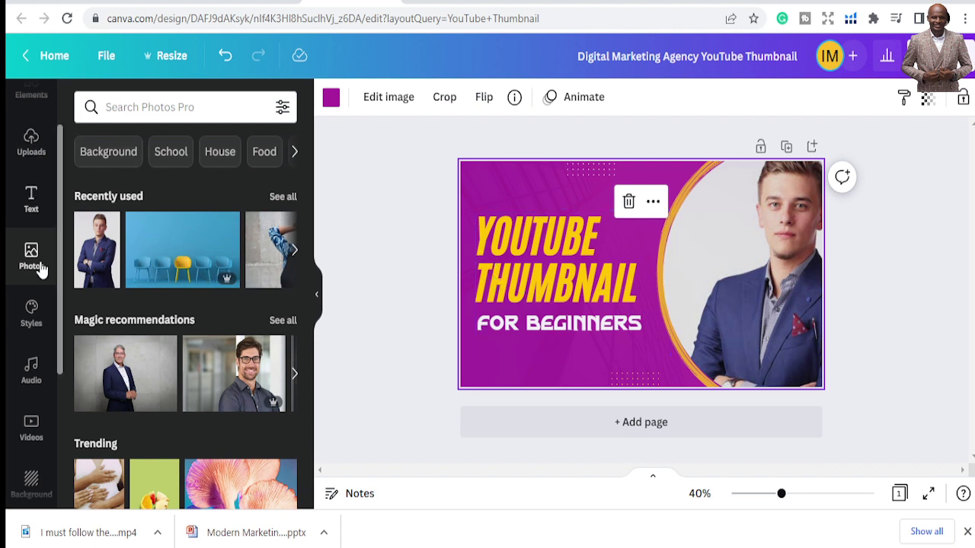
Step: Search the elements library for "youtube"
scroll(33, 297, "up", 2)
left_click(28, 162)
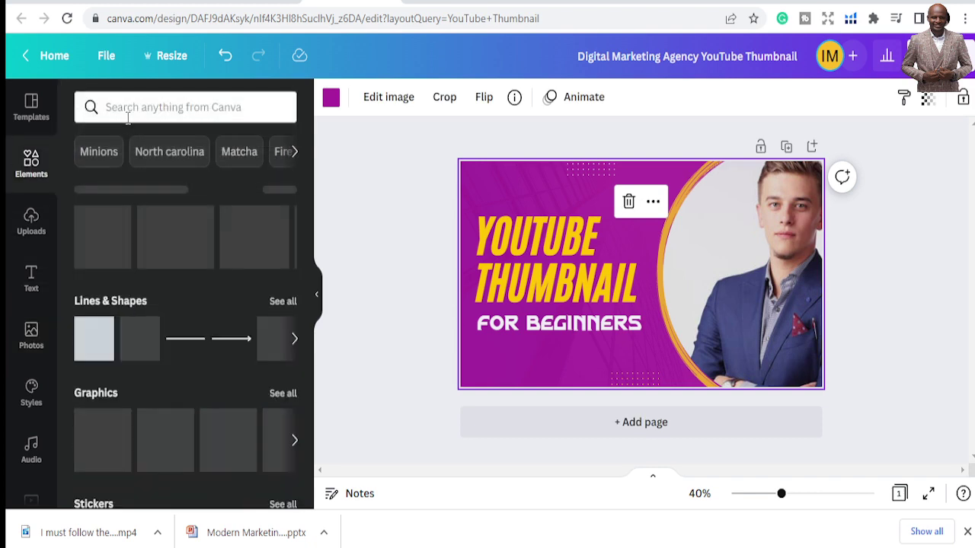
left_click(130, 111)
type("YOU")
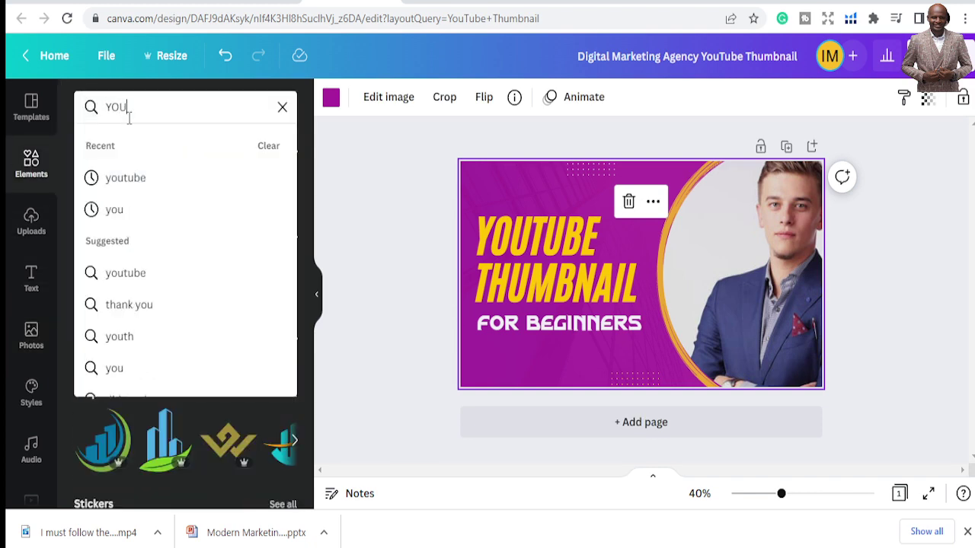
left_click(136, 177)
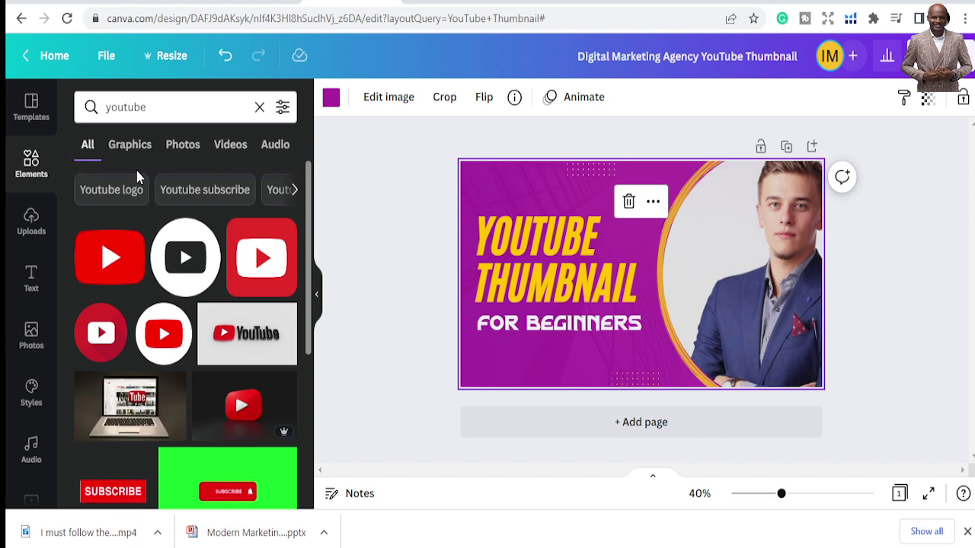
Step: Add the red YouTube play-button logo, shrink it and place it below the "FOR BEGINNERS" text
left_click(115, 252)
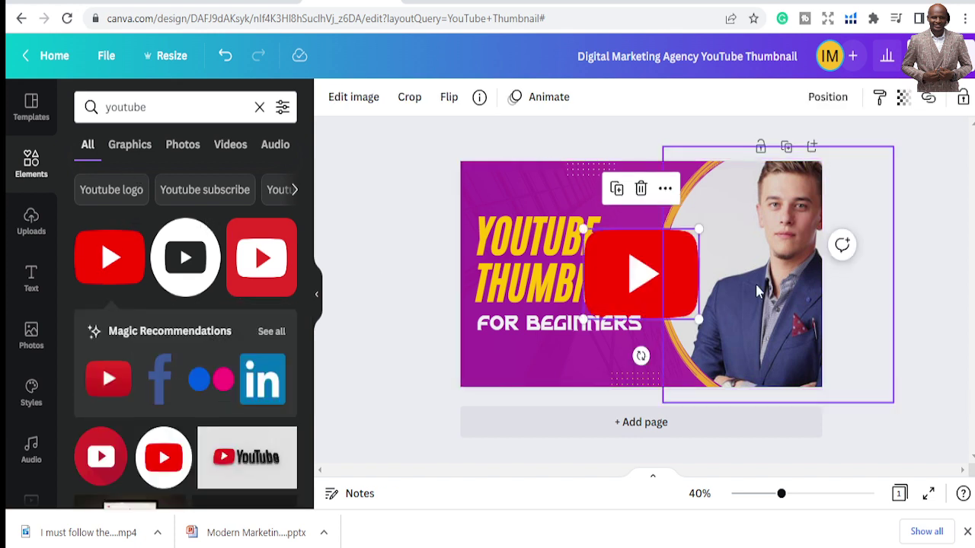
left_click_drag(698, 228, 549, 350)
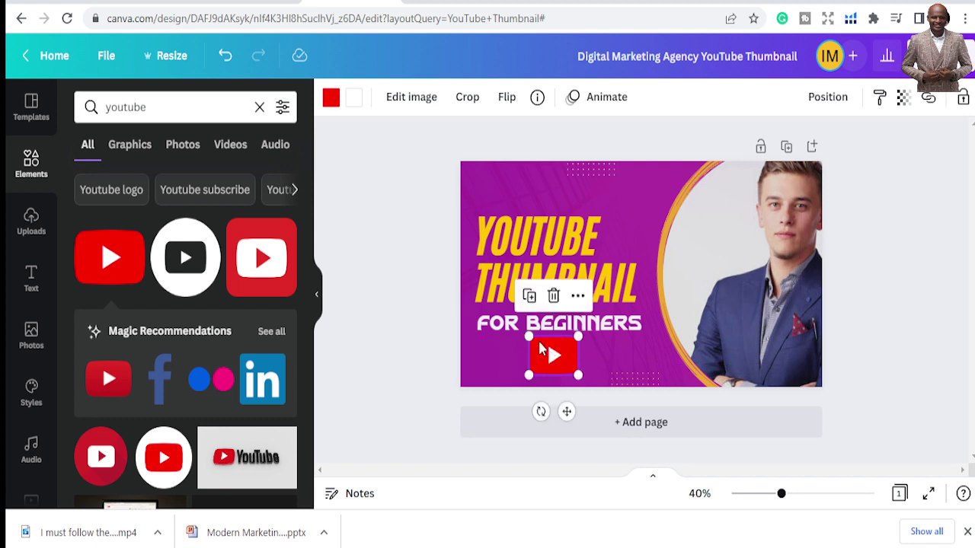
left_click(434, 295)
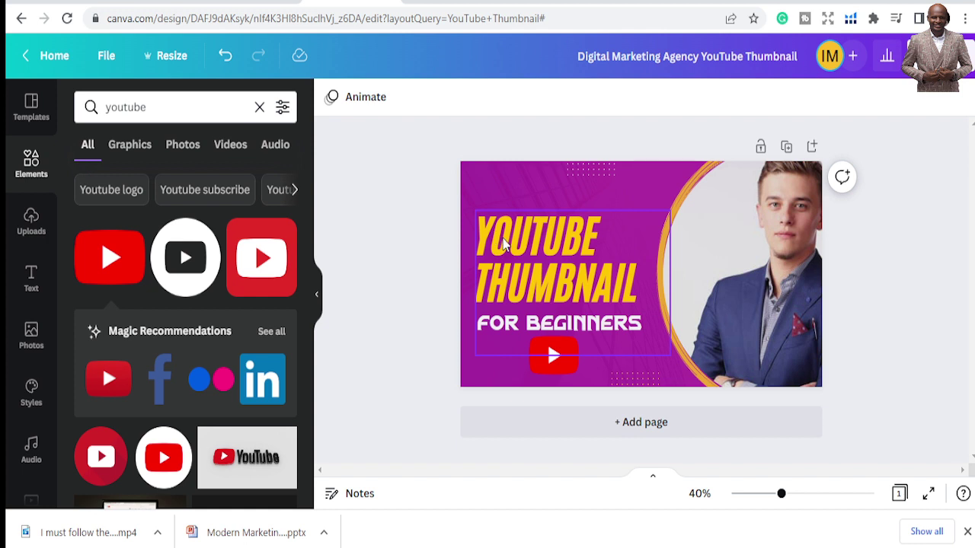
left_click(503, 243)
left_click(438, 224)
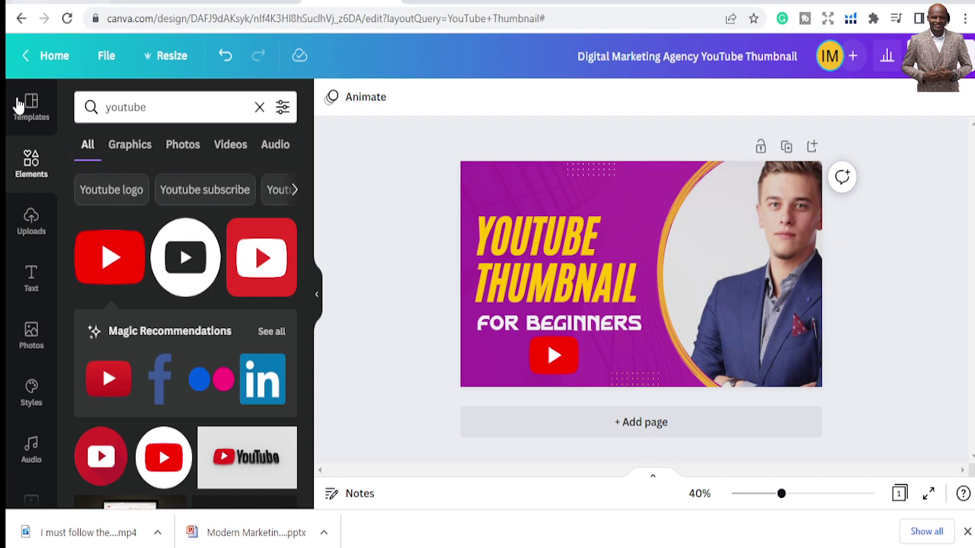
Step: Return to the Canva home page and reopen the Digital Marketing Agency YouTube Thumbnail from the recent designs
left_click(67, 63)
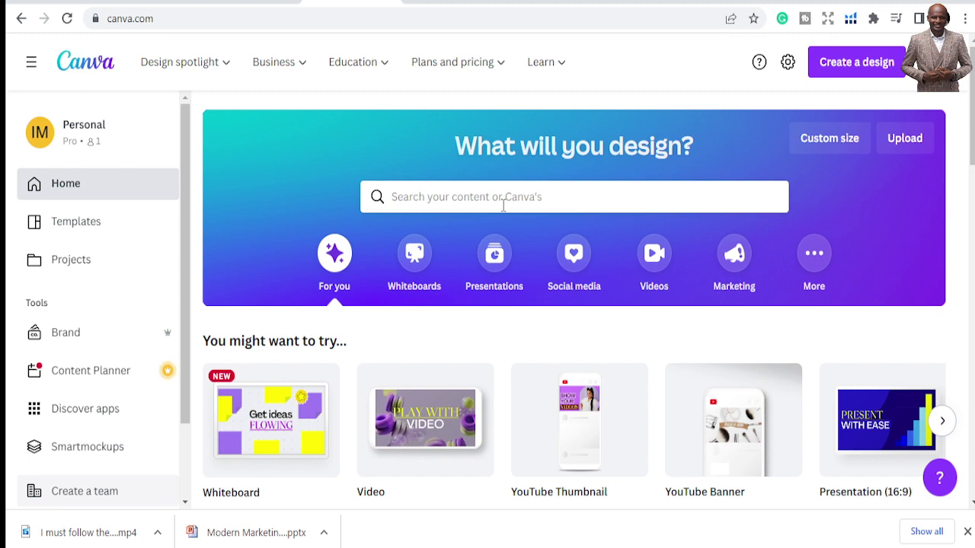
scroll(585, 323, "down", 3)
scroll(585, 322, "up", 3)
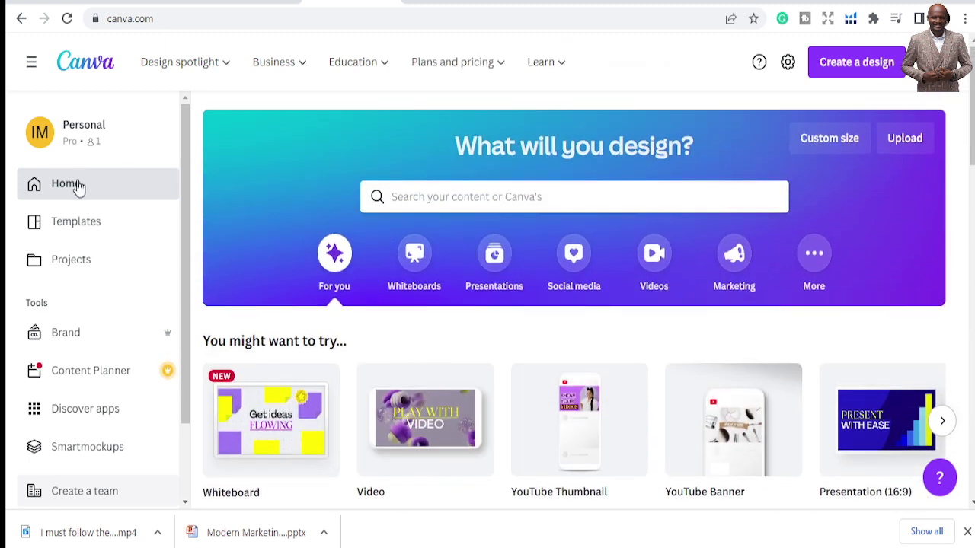
scroll(346, 351, "down", 2)
scroll(346, 351, "down", 4)
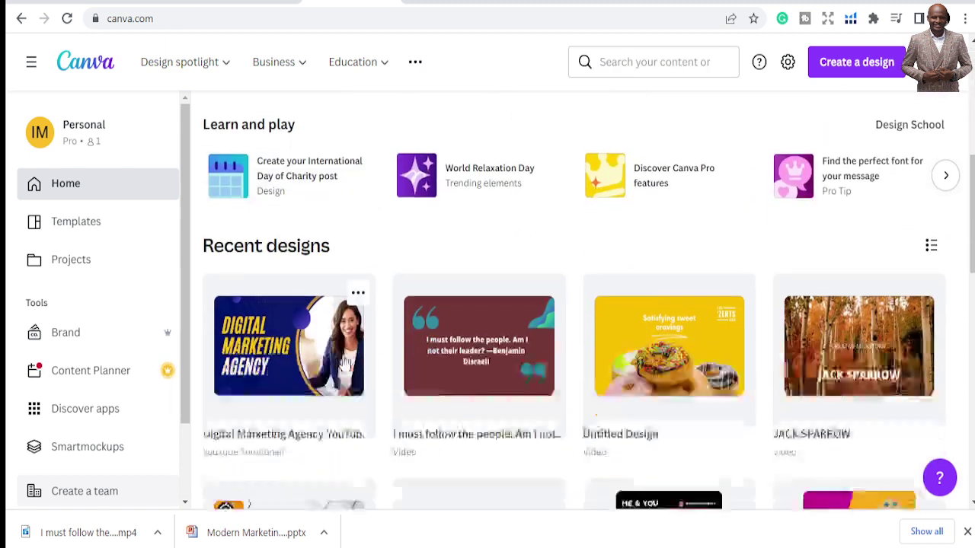
scroll(267, 320, "down", 2)
scroll(266, 320, "up", 2)
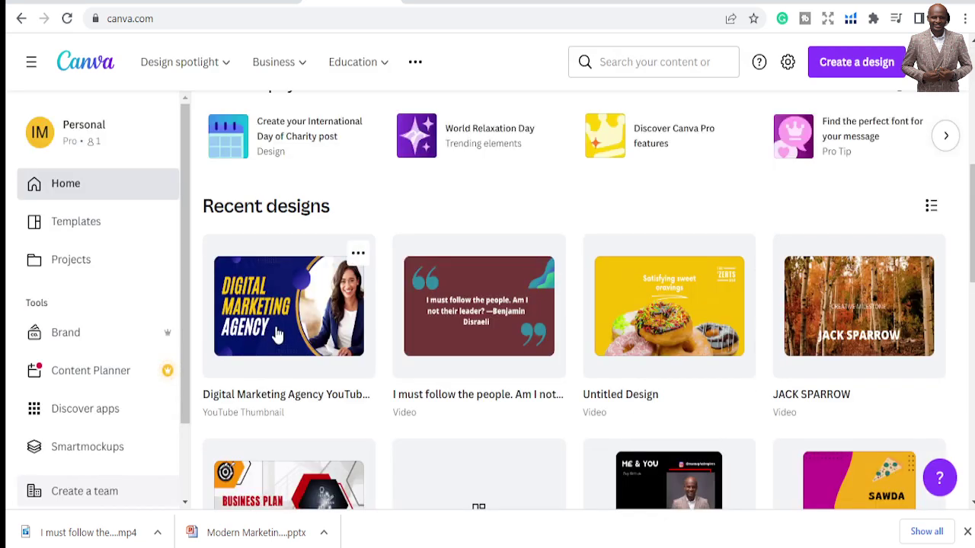
left_click(278, 335)
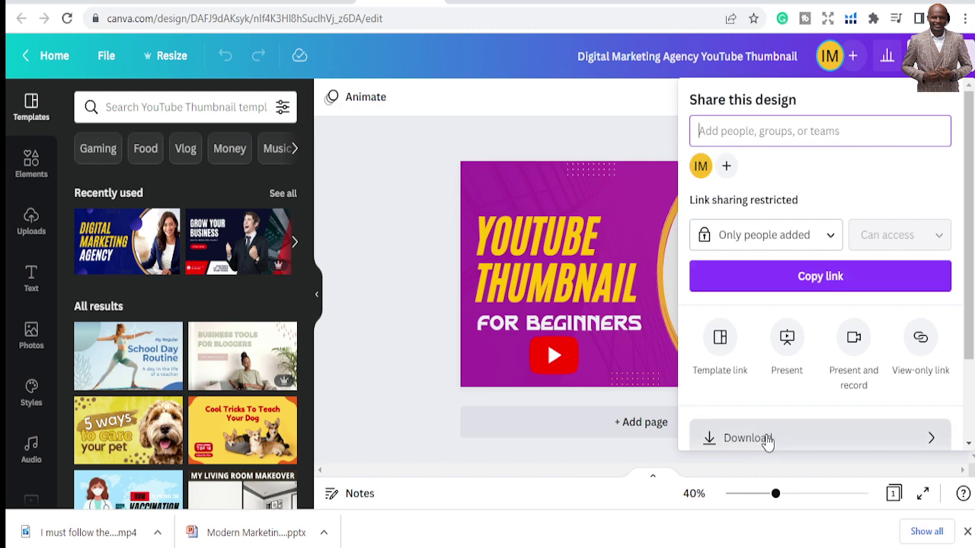
Step: View the thumbnail's download options and go back to the home page
left_click(766, 441)
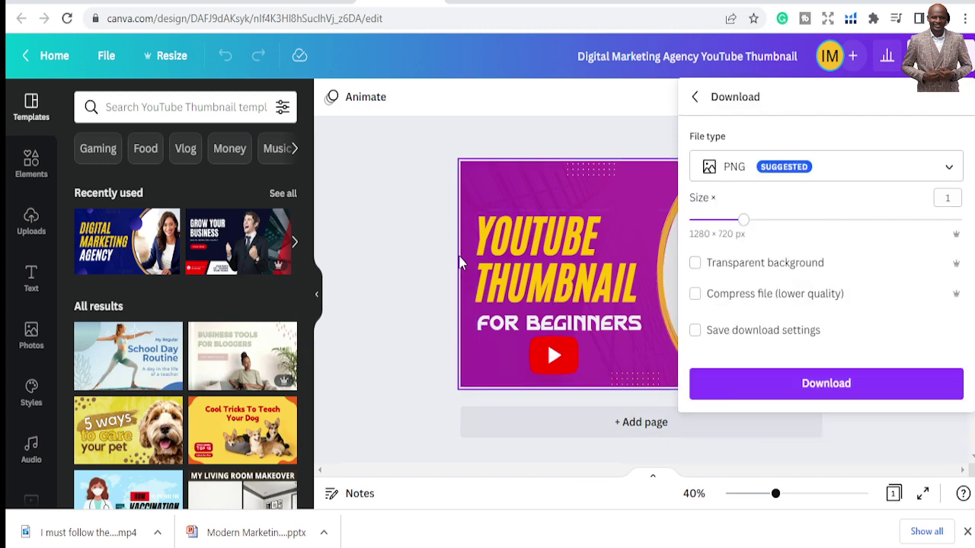
left_click(366, 197)
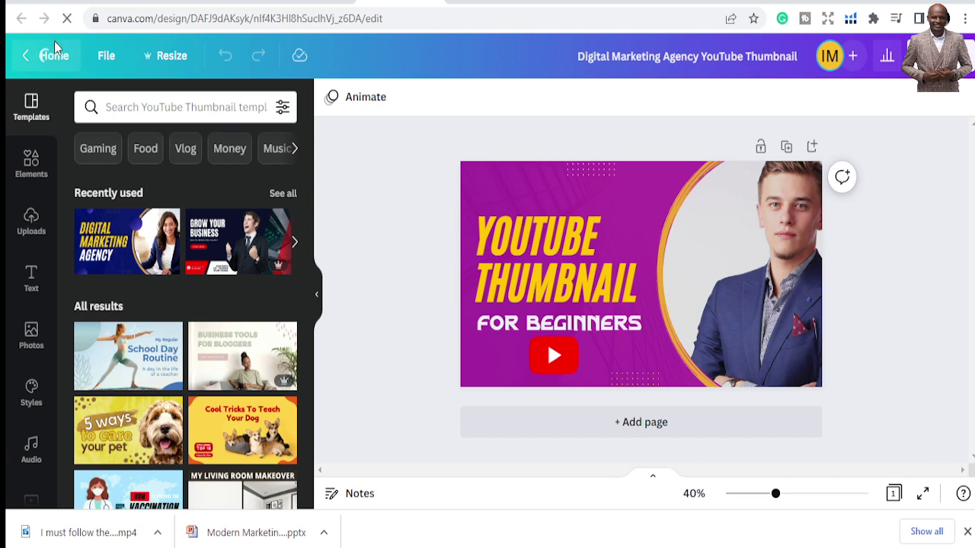
left_click(54, 52)
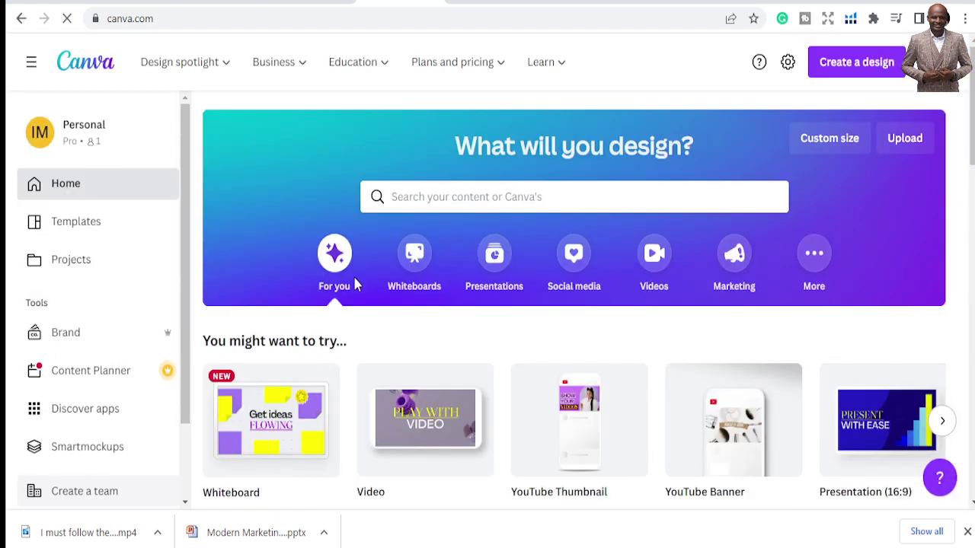
Step: Search the templates for "youtube th" and choose the YouTube Thumbnail suggestion
scroll(363, 287, "down", 3)
scroll(367, 289, "down", 3)
scroll(442, 103, "up", 5)
left_click(466, 195)
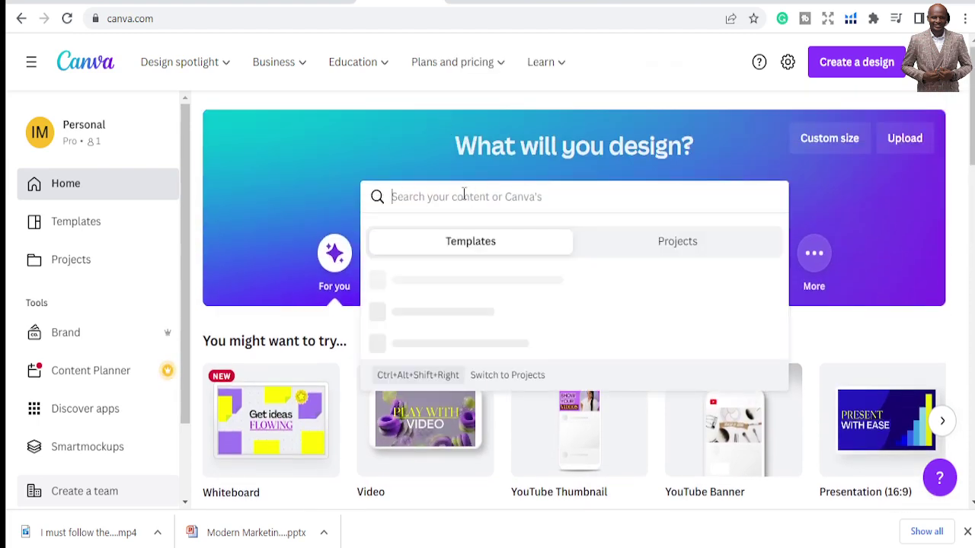
type("TH")
key("BackSpace")
key("BackSpace")
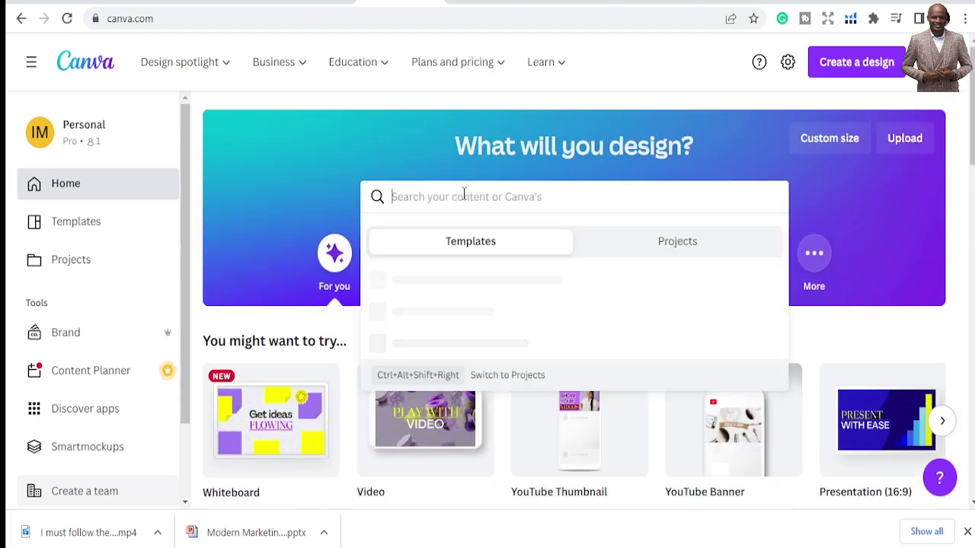
type("thum")
type("b")
key("BackSpace")
key("BackSpace")
key("BackSpace")
key("BackSpace")
key("BackSpace")
type("youtube")
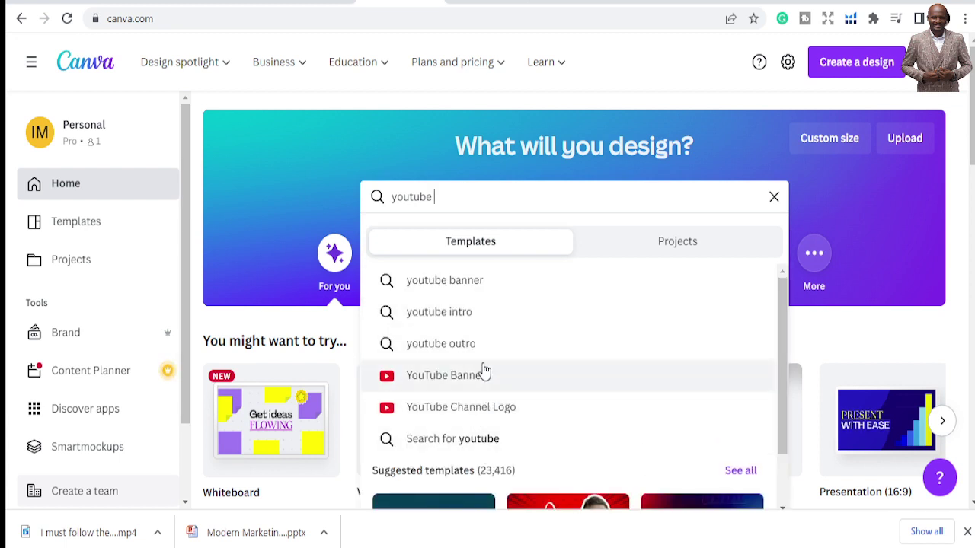
type("th")
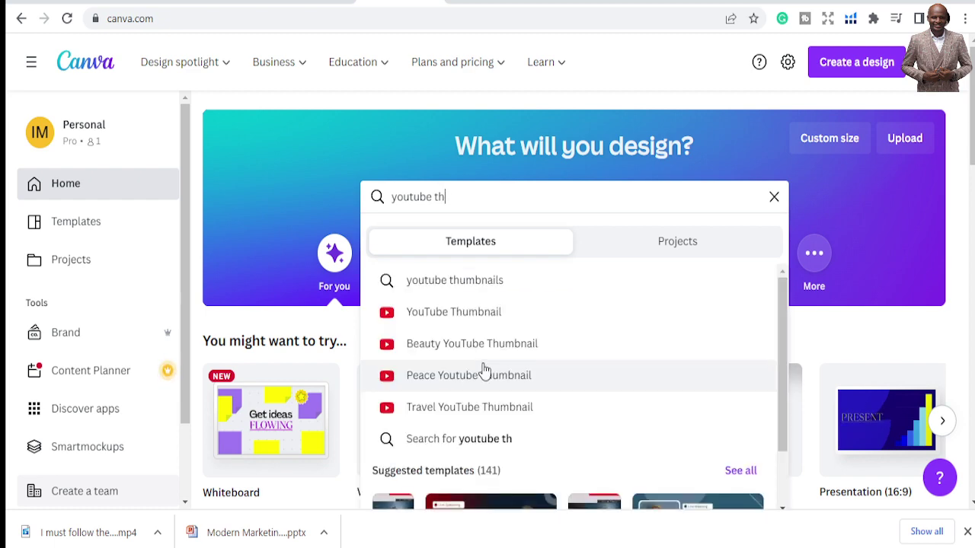
left_click(459, 312)
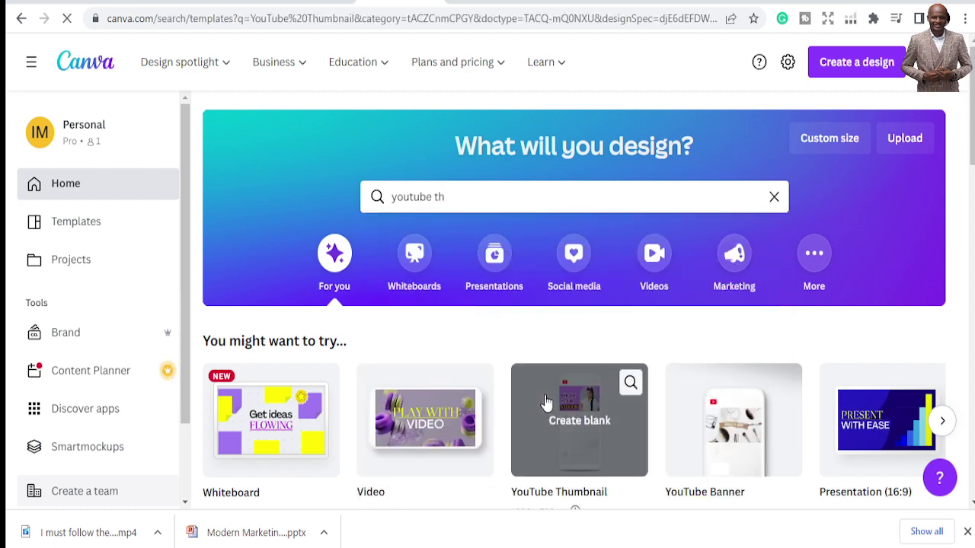
Step: Look through the YouTube thumbnail templates and create a blank YouTube Thumbnail design
scroll(481, 362, "down", 1)
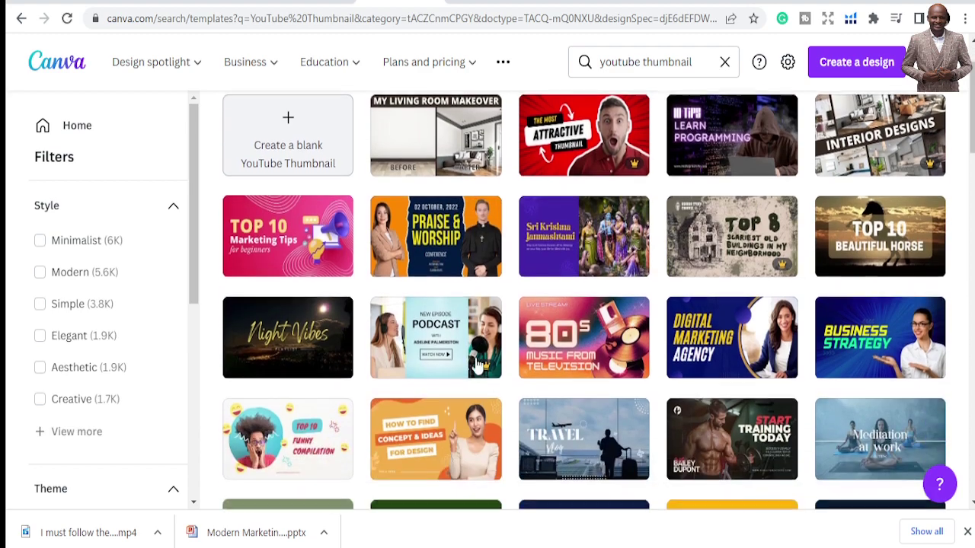
scroll(482, 362, "down", 6)
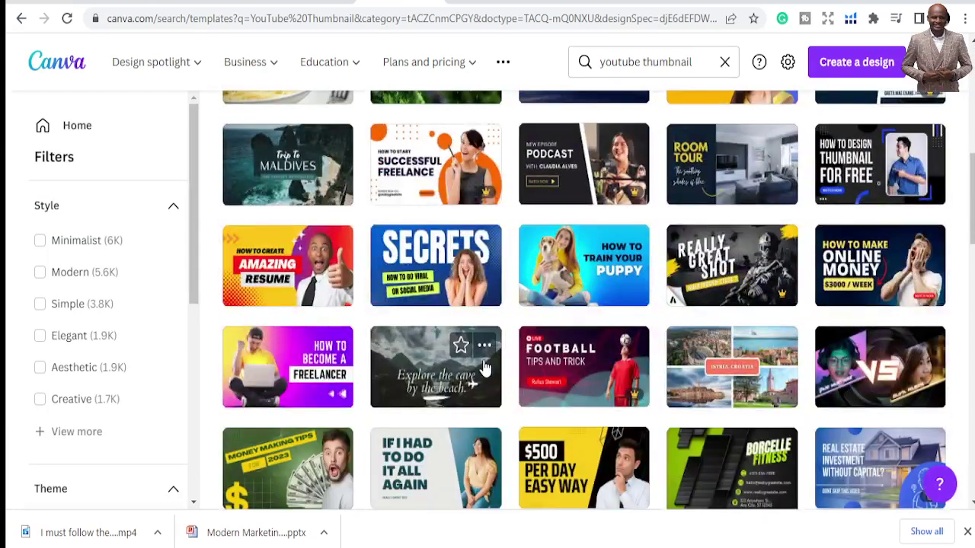
scroll(485, 368, "down", 1)
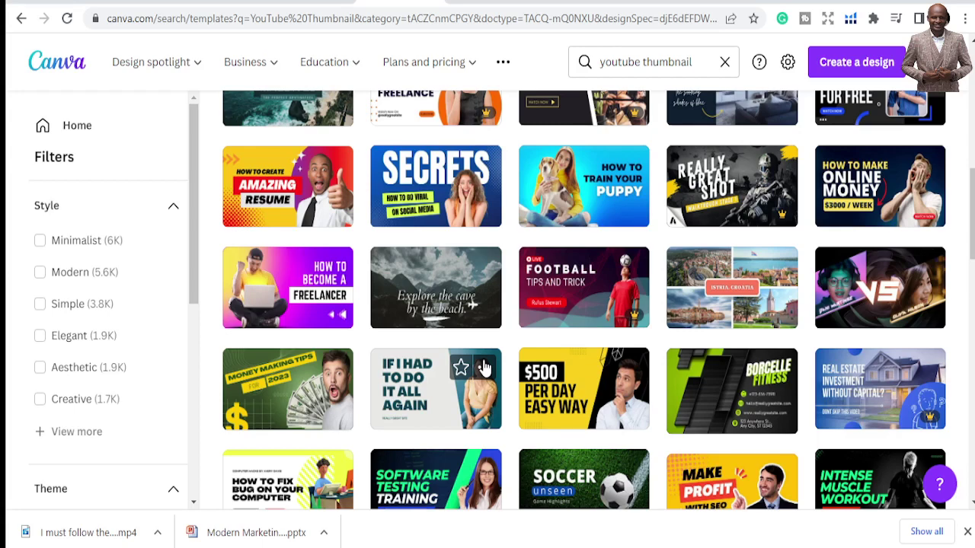
scroll(484, 368, "up", 8)
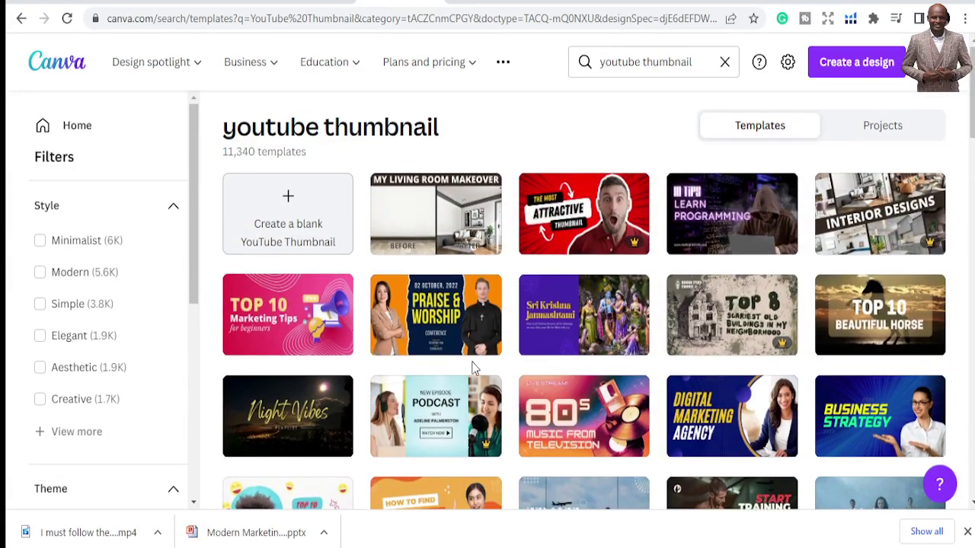
left_click(287, 226)
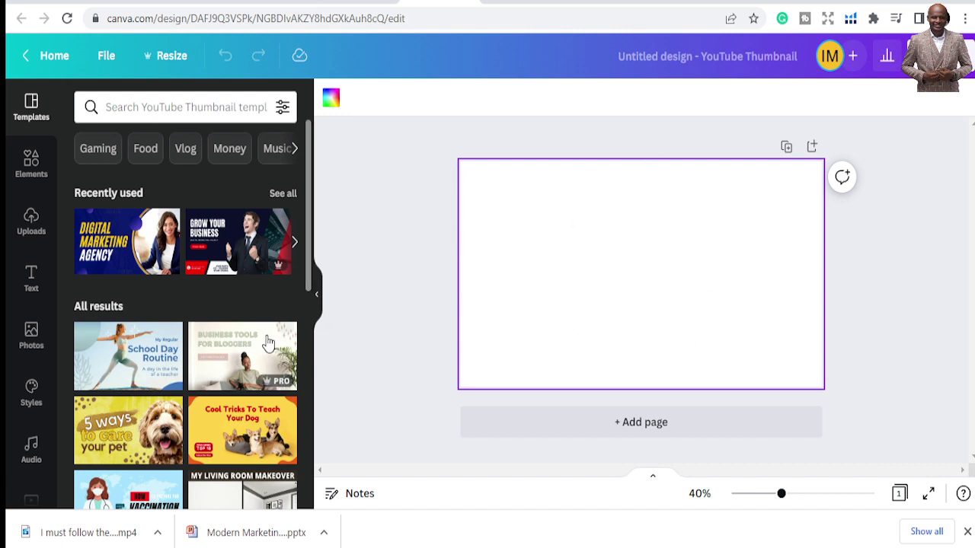
scroll(274, 343, "down", 3)
scroll(188, 358, "up", 3)
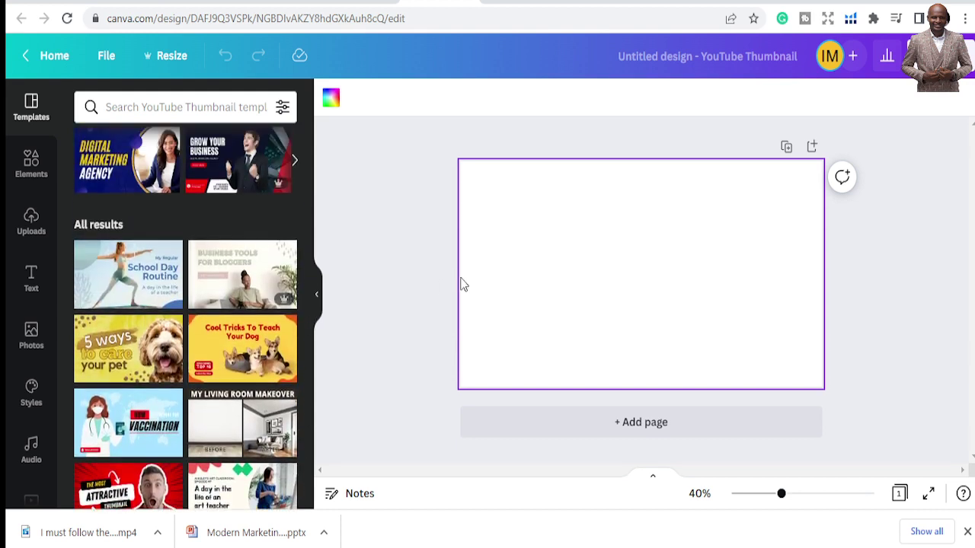
left_click(424, 237)
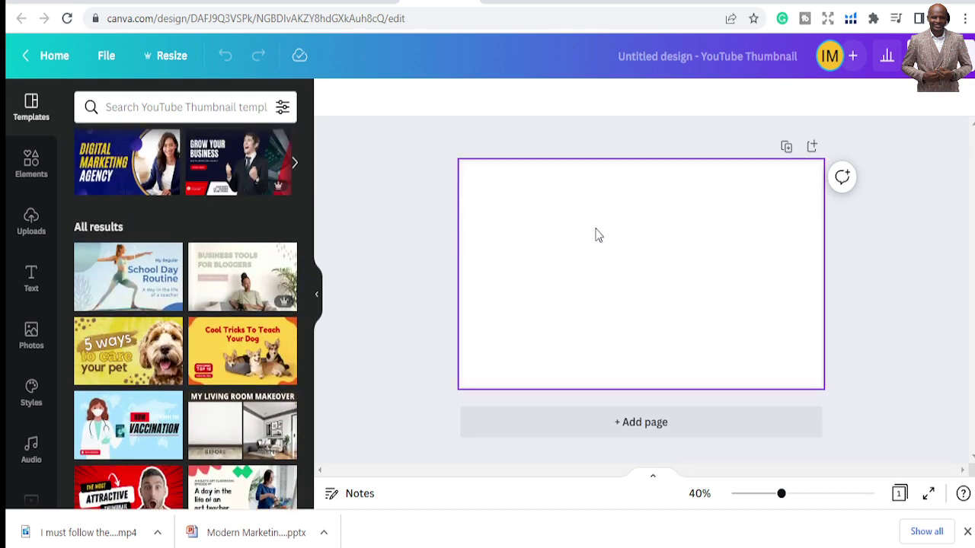
left_click(598, 238)
left_click(400, 221)
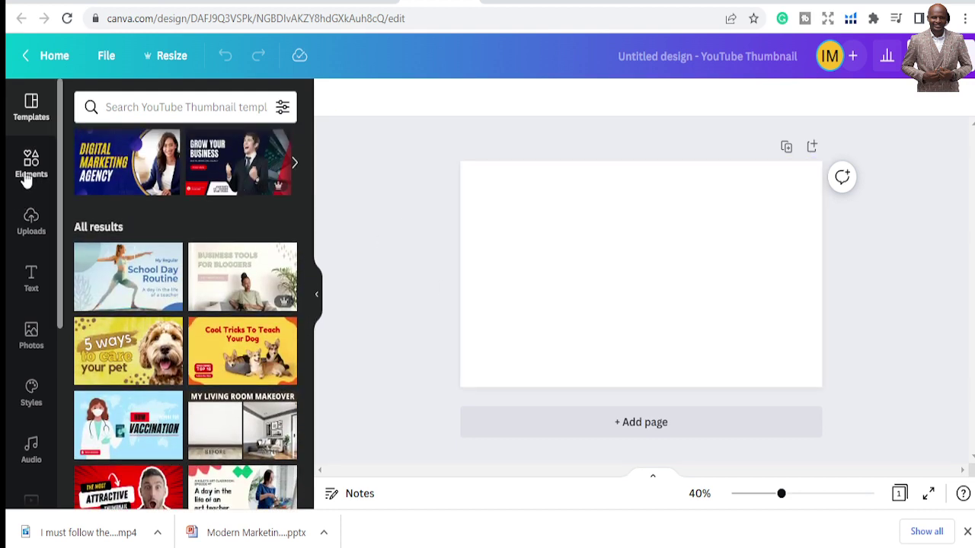
Step: Show the text options and set the blank page's background to the custom dark brown #341A1A
left_click(27, 284)
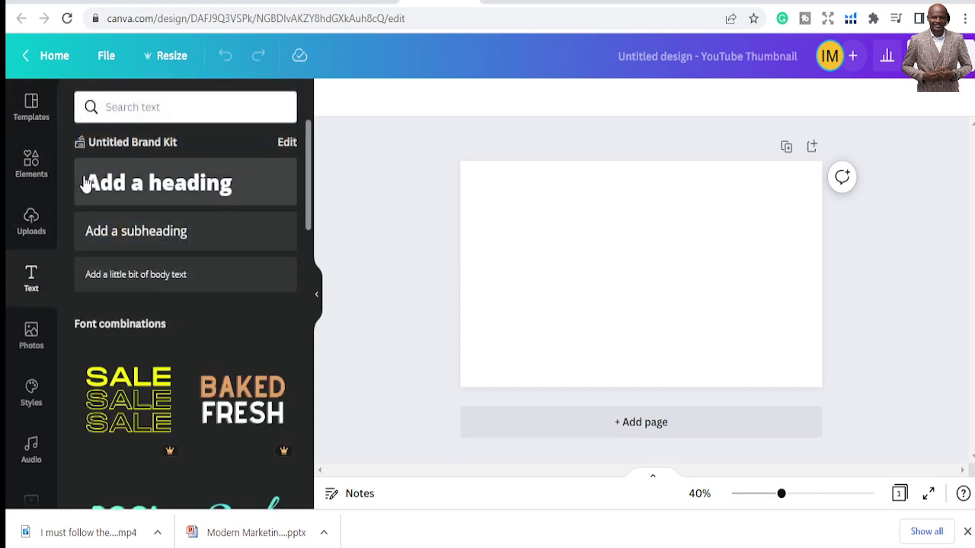
left_click(565, 268)
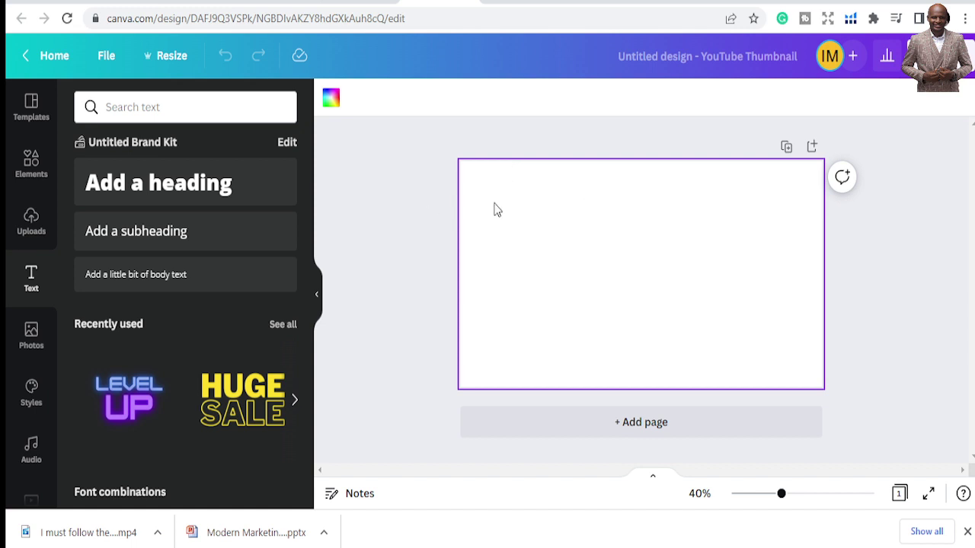
left_click(332, 99)
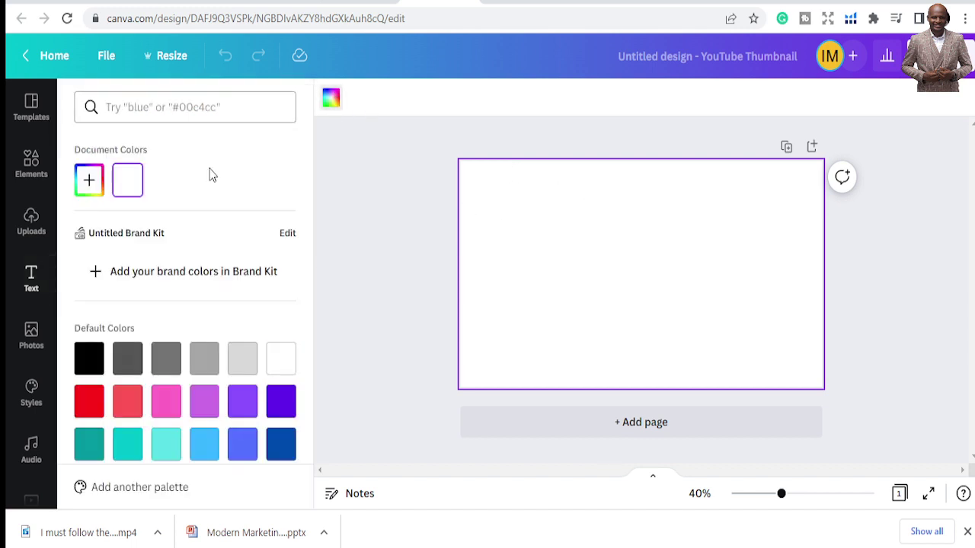
left_click(89, 180)
left_click_drag(214, 263, 182, 286)
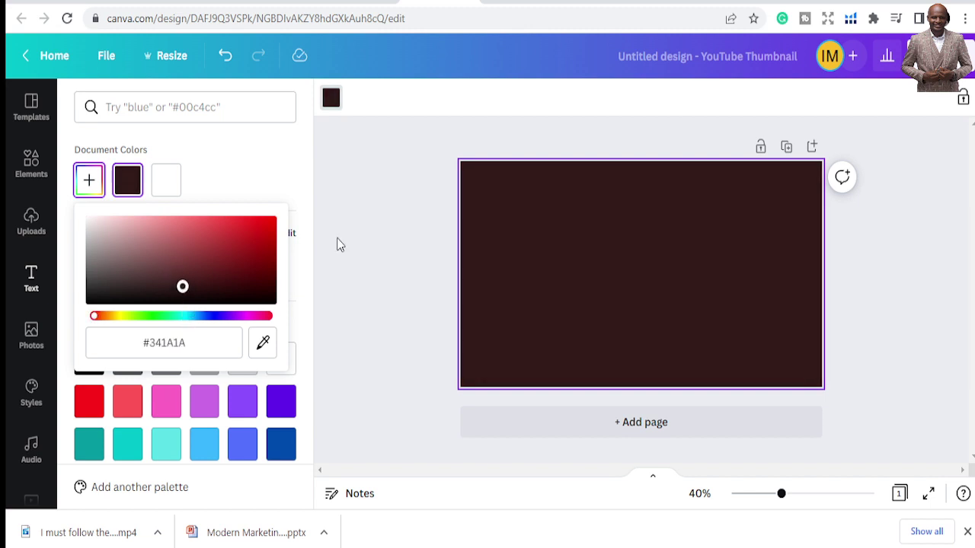
left_click(368, 226)
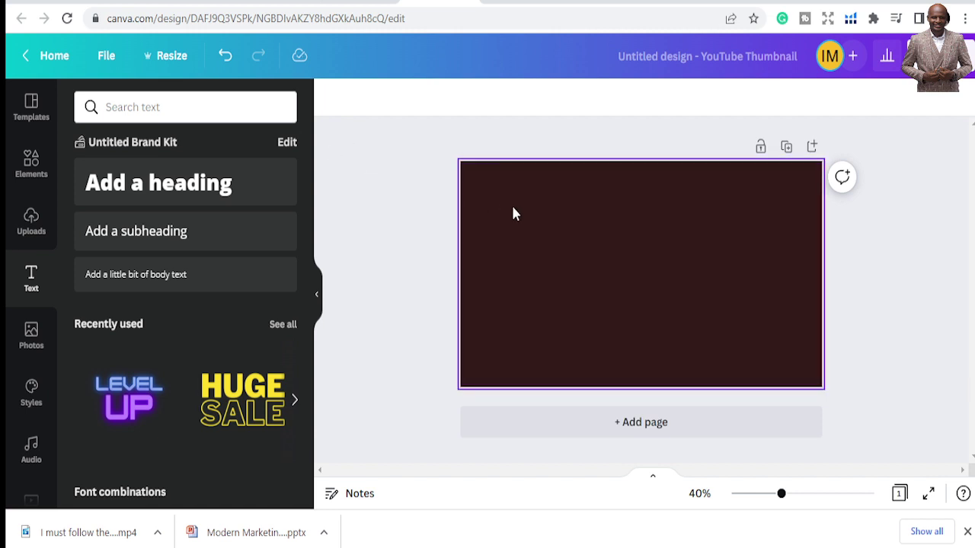
Step: Set the page background to the default light blue and darken it to the custom colour #094D74
left_click(331, 97)
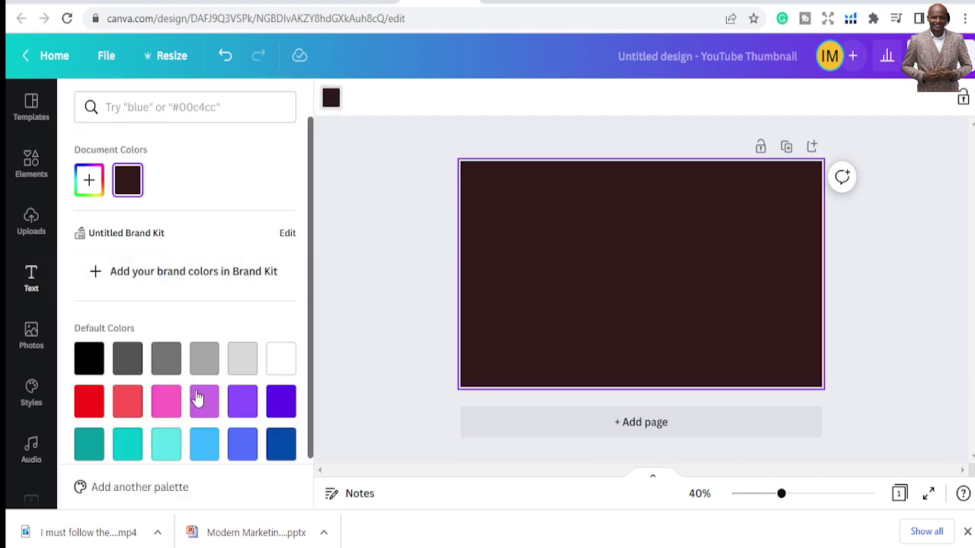
left_click(204, 446)
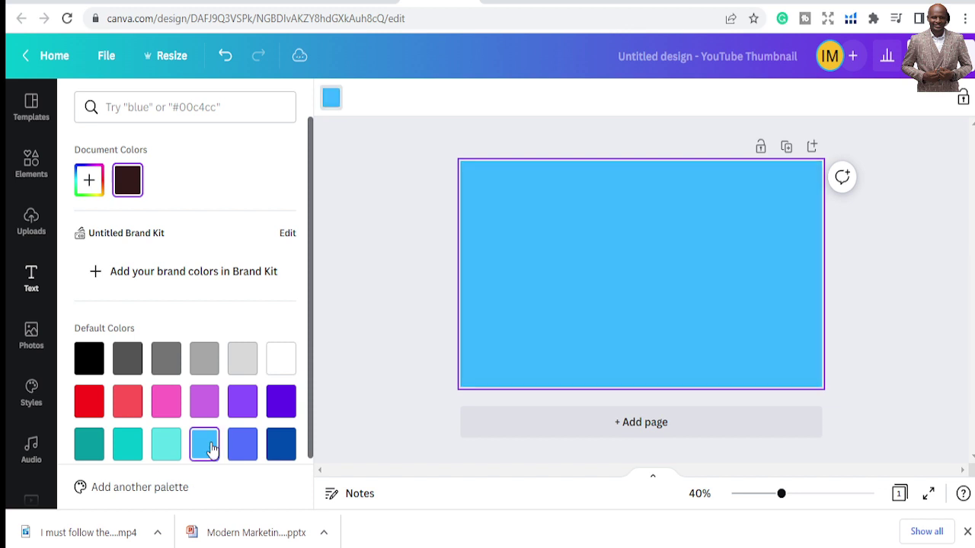
left_click(88, 180)
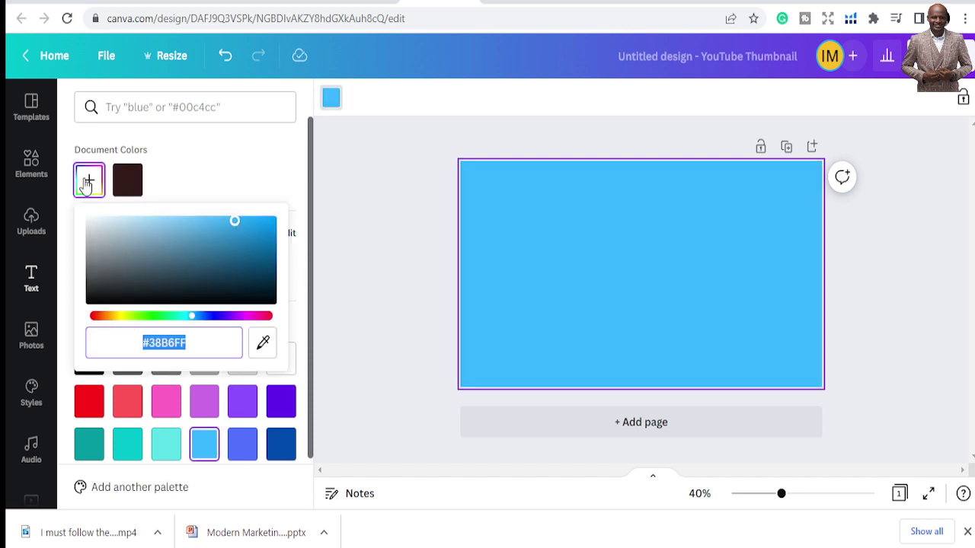
left_click(232, 224)
left_click_drag(232, 224, 262, 264)
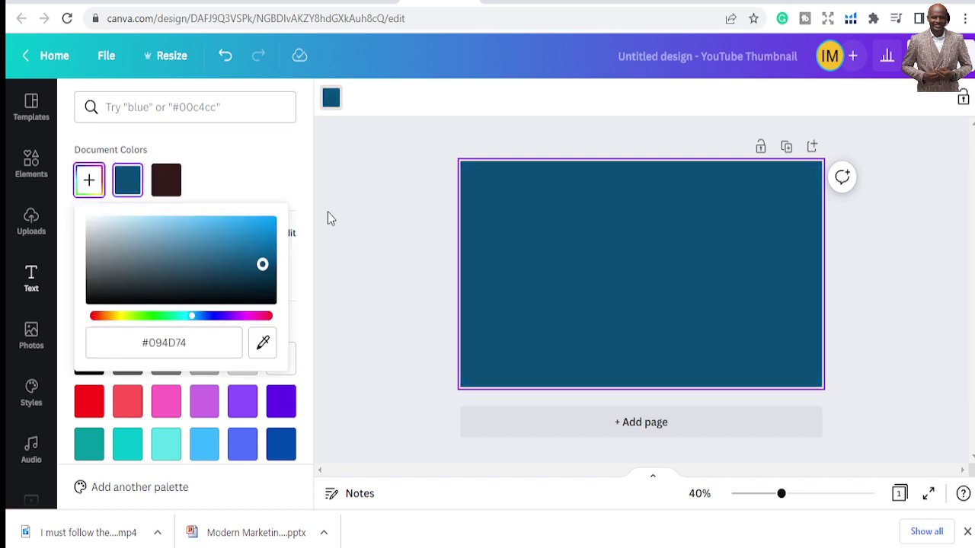
left_click(319, 216)
left_click(374, 228)
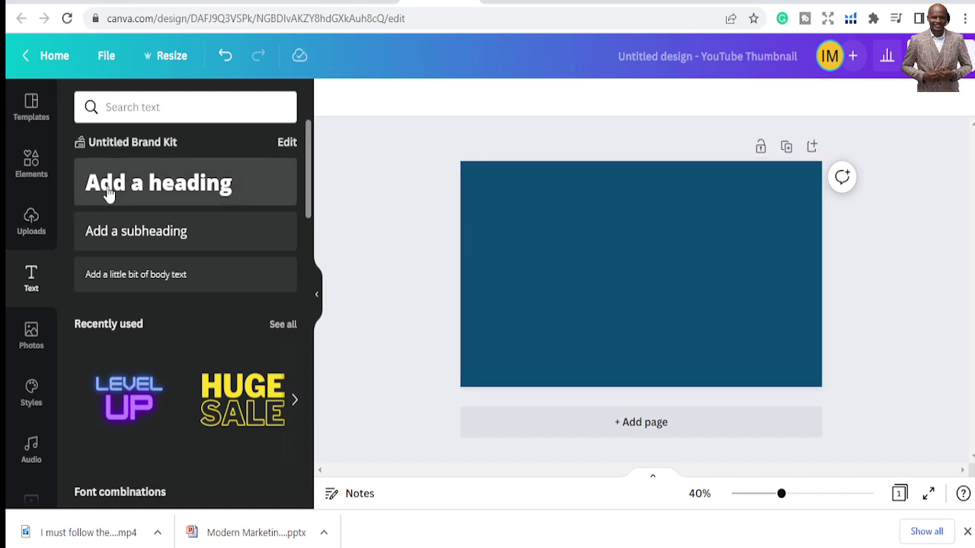
Step: Add a heading to the page reading "HOW TO CREATE YOUTUBE THUMBNAILS"
left_click(106, 191)
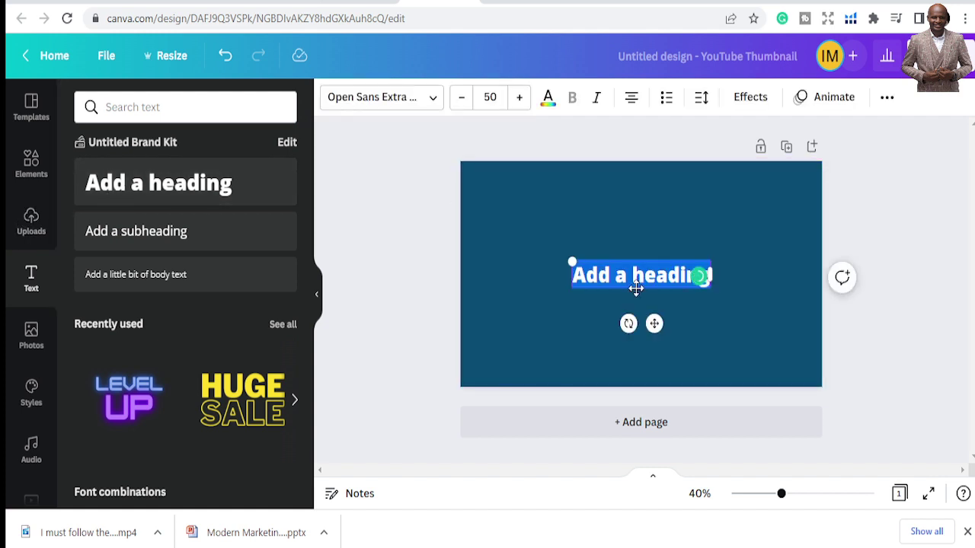
type("Y")
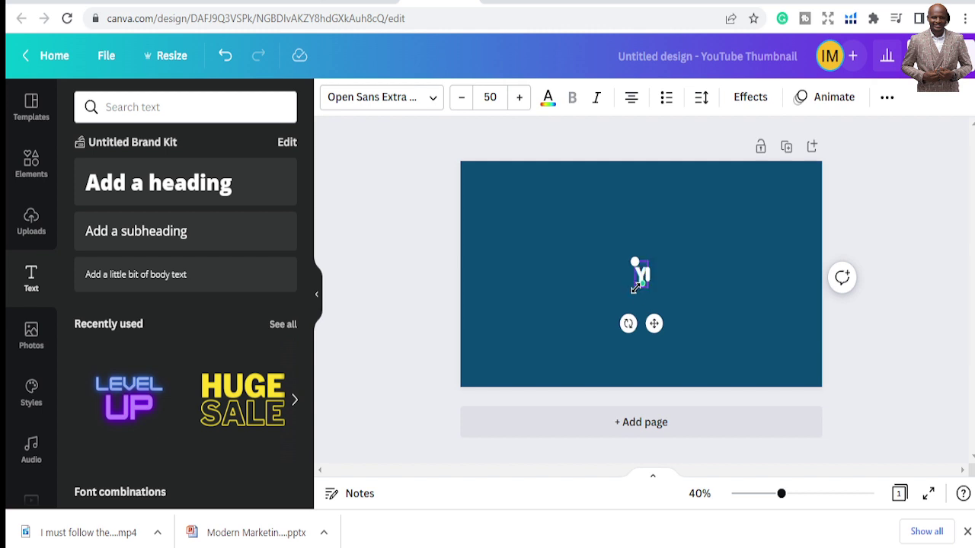
key("BackSpace")
type("Ho")
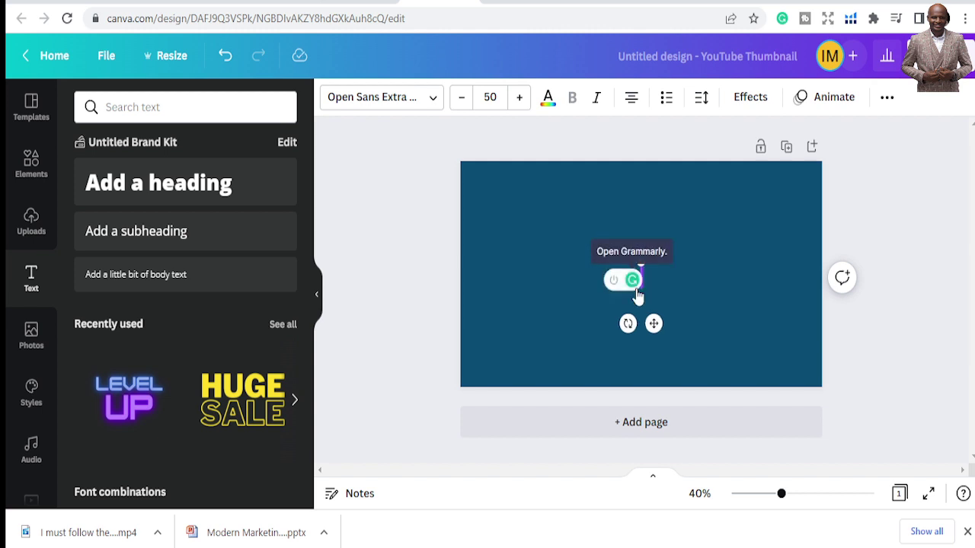
key("BackSpace")
key("BackSpace")
type("HOW")
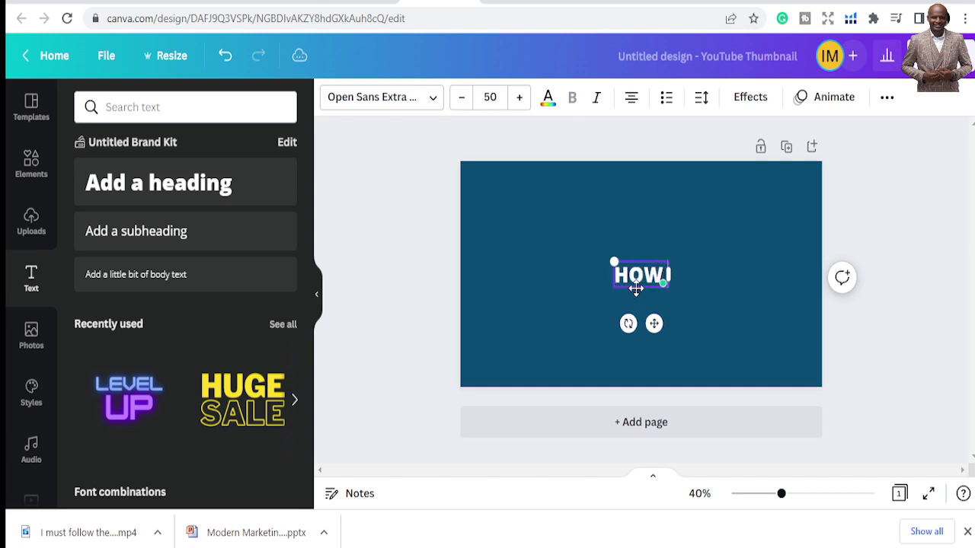
type(" TO CREATE")
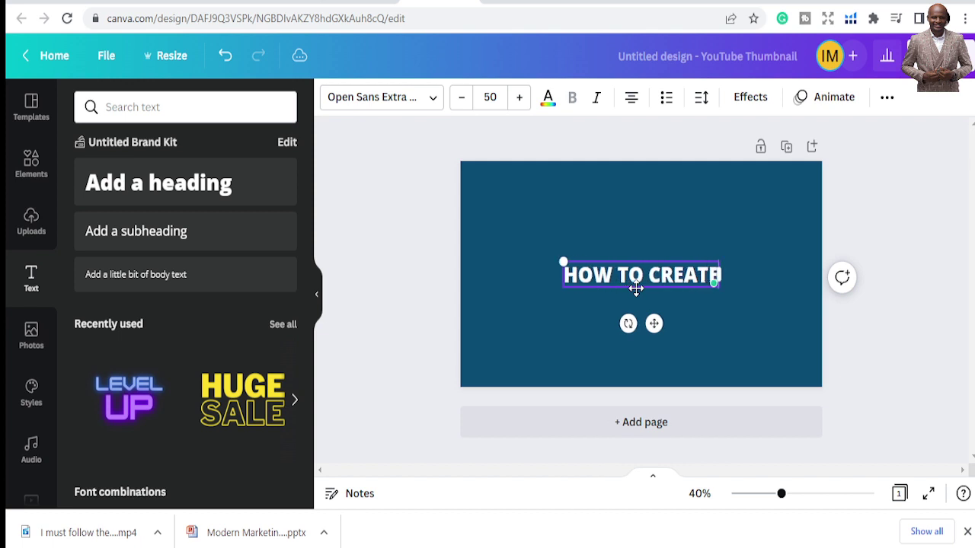
type(" YO")
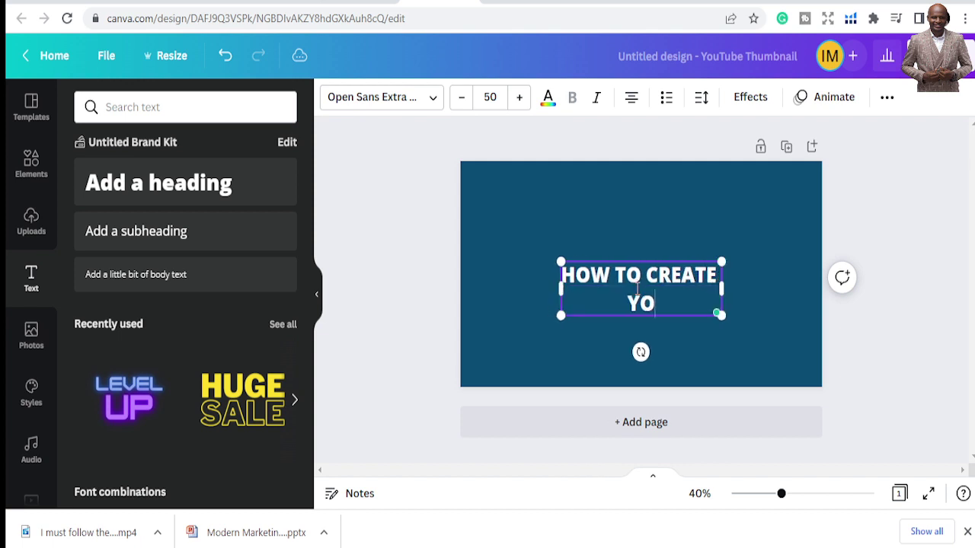
type("UTUBE ")
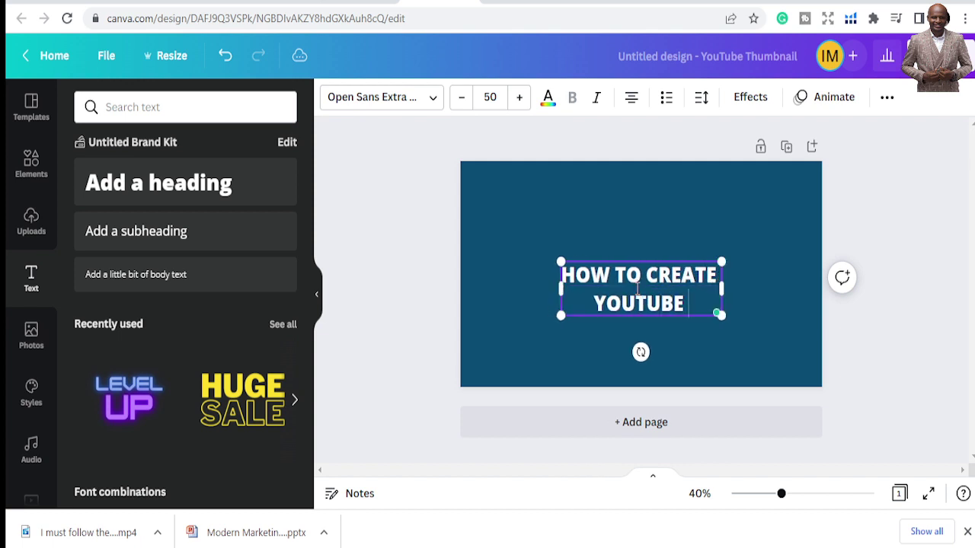
type("THUMBS")
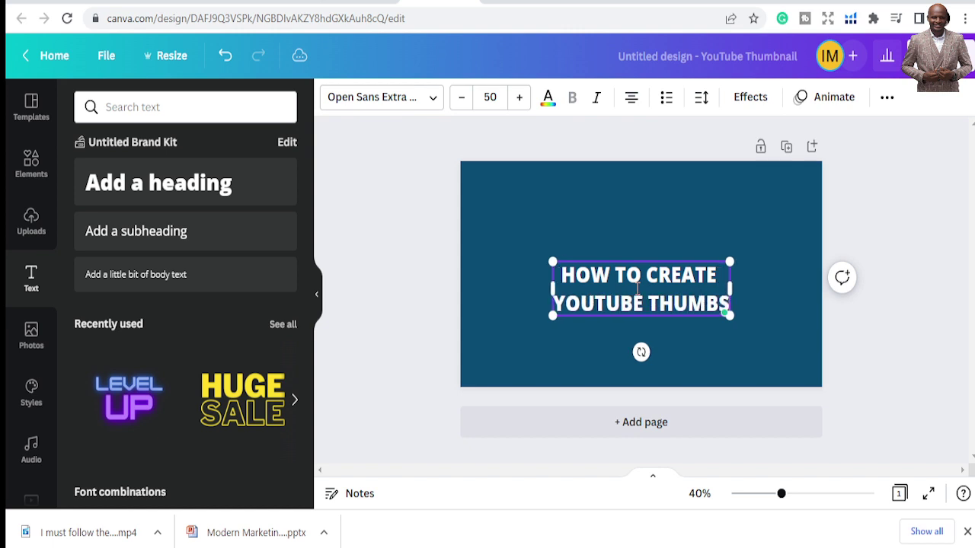
key("BackSpace")
type("NAIL")
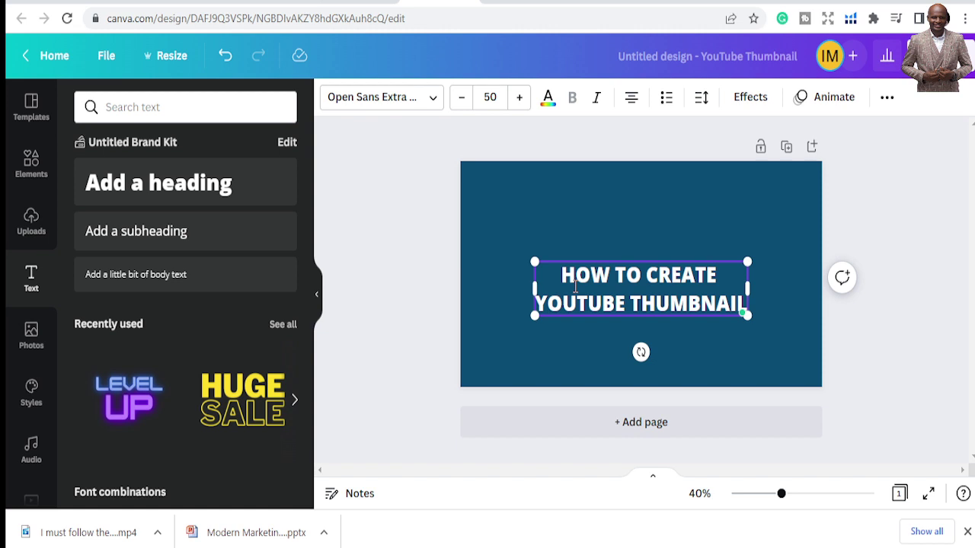
type("S")
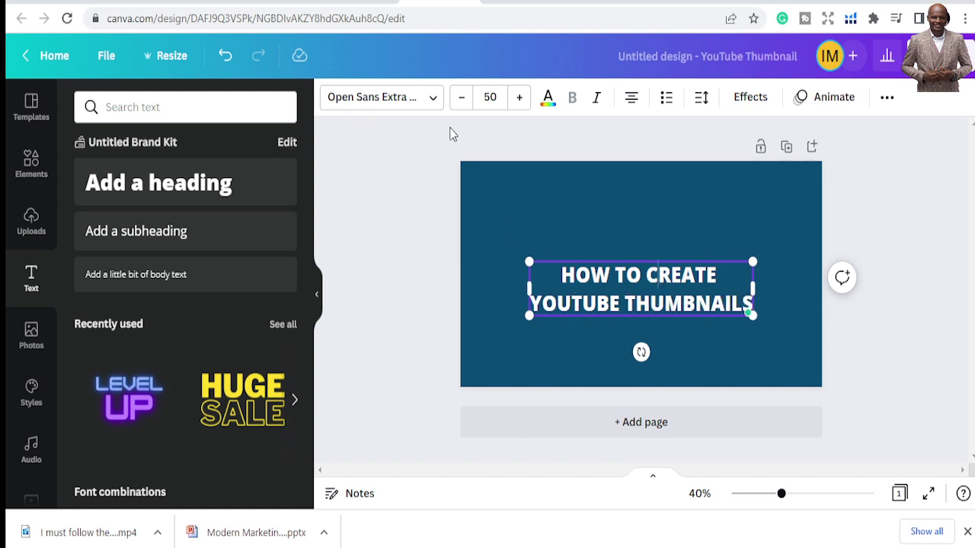
Step: Apply the Alfa Slab One font to the heading's first line and select the whole heading text
left_click(426, 104)
scroll(196, 343, "down", 3)
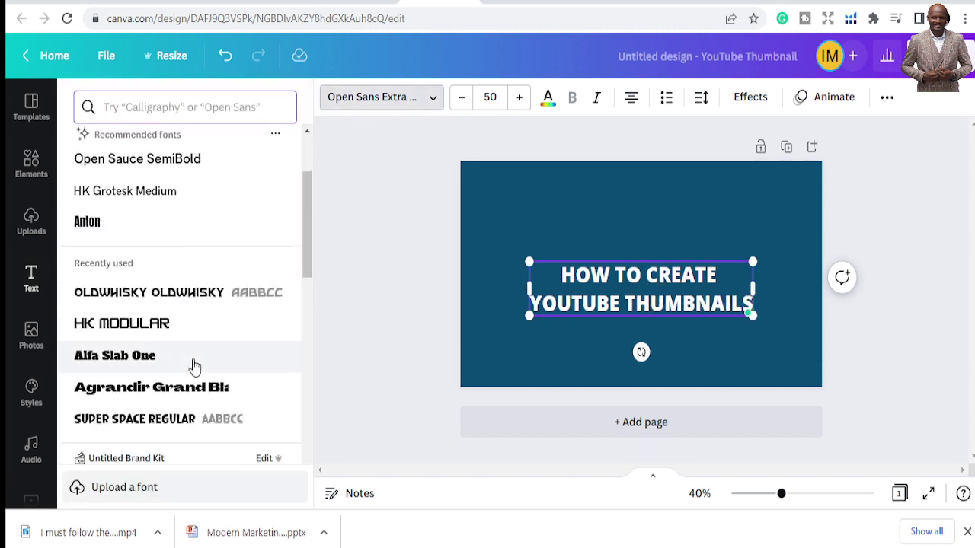
left_click(162, 326)
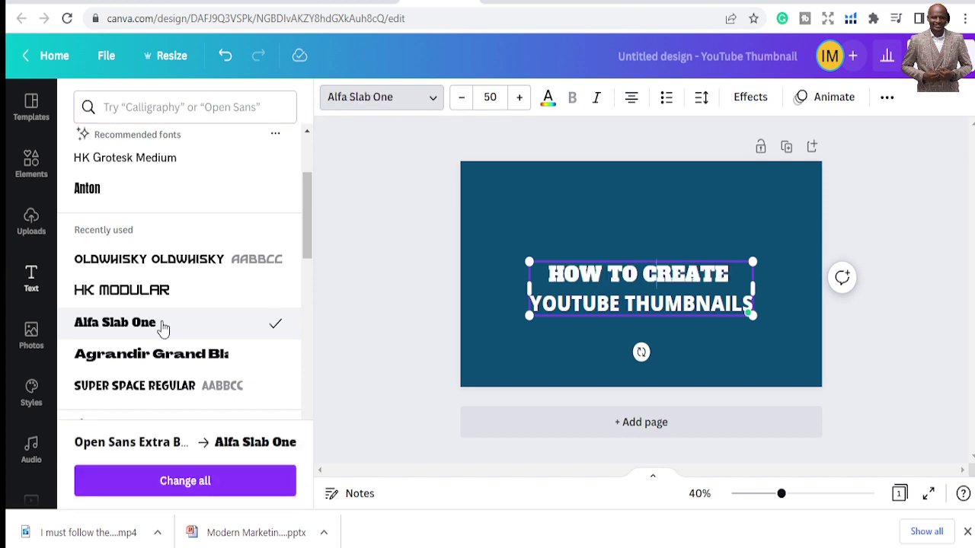
left_click(607, 306)
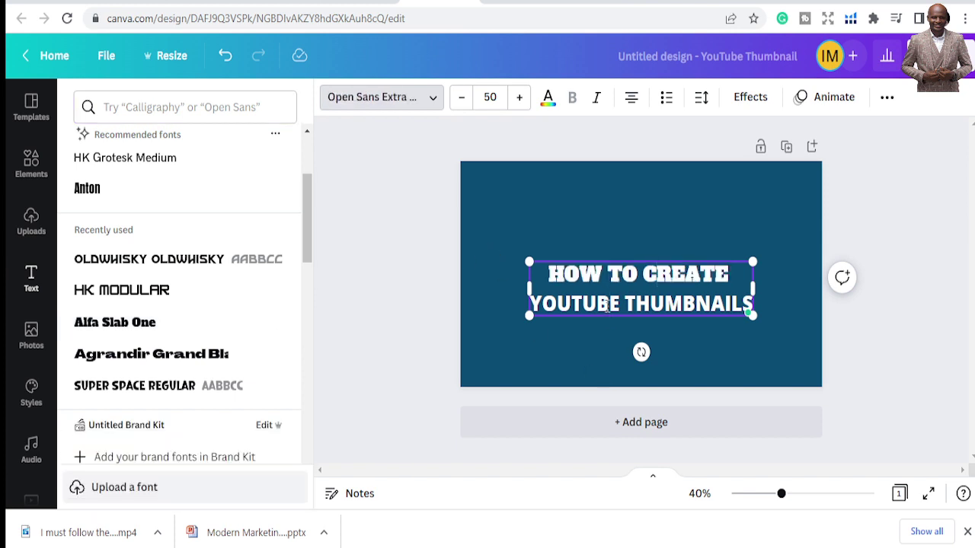
key("ctrl+a")
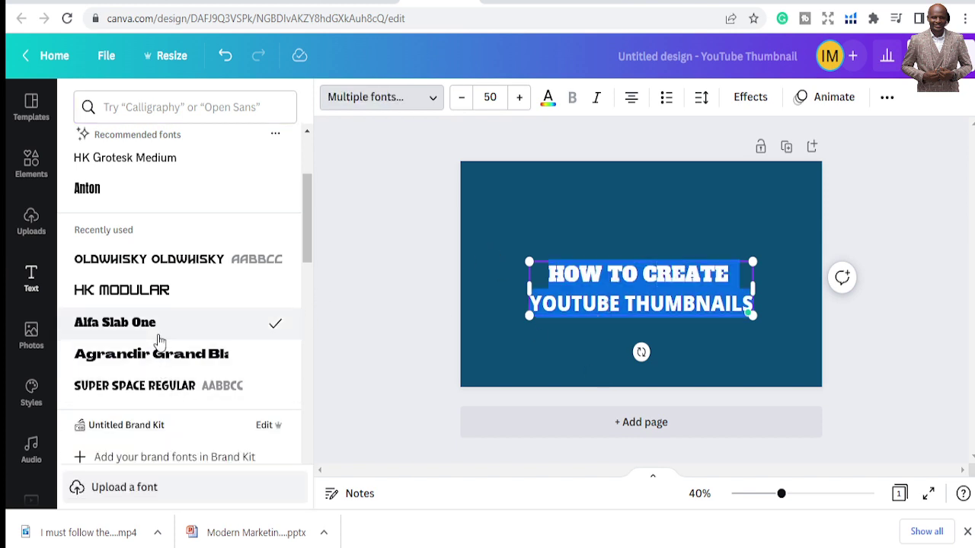
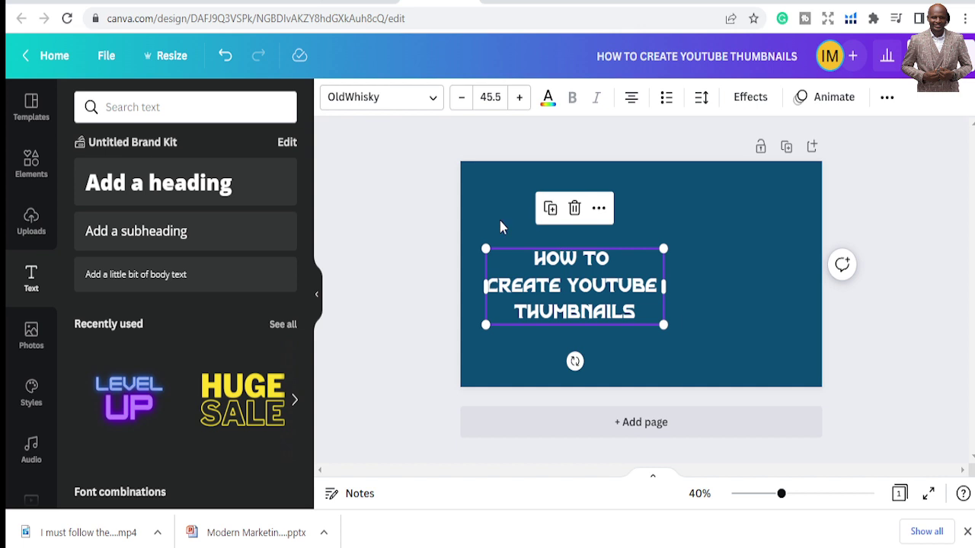
Step: Set the page background to the default black
left_click(498, 217)
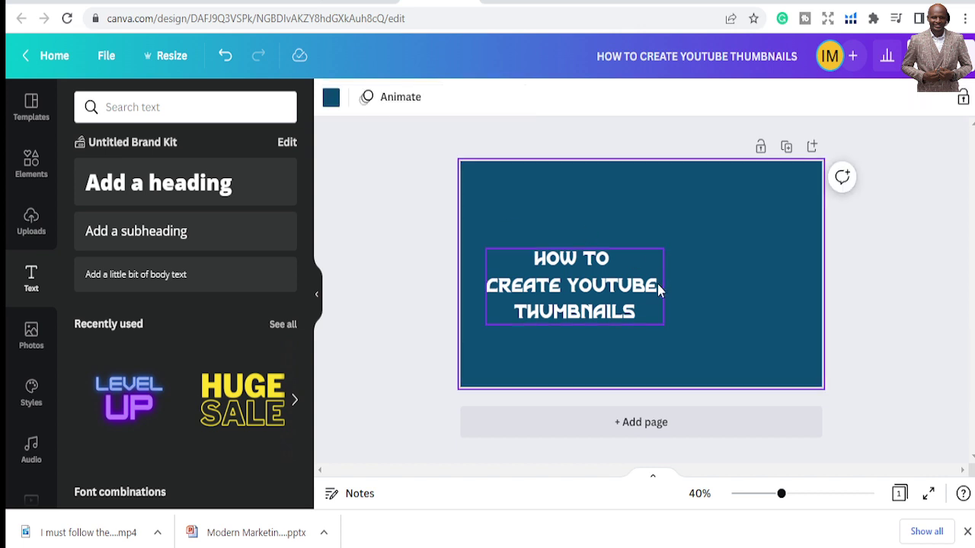
left_click(331, 97)
left_click(100, 373)
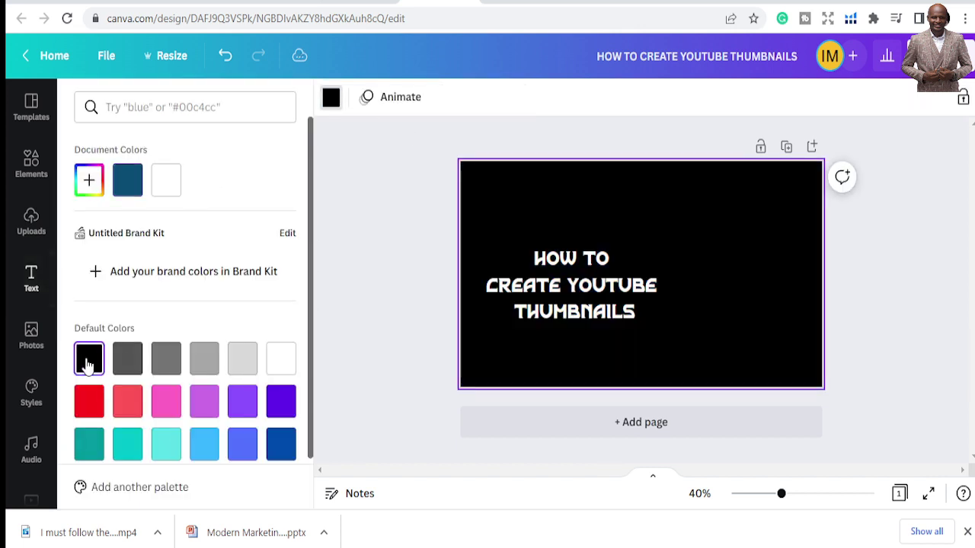
Step: Enlarge the heading to font size 50.5 and move it slightly higher on the page
left_click(564, 259)
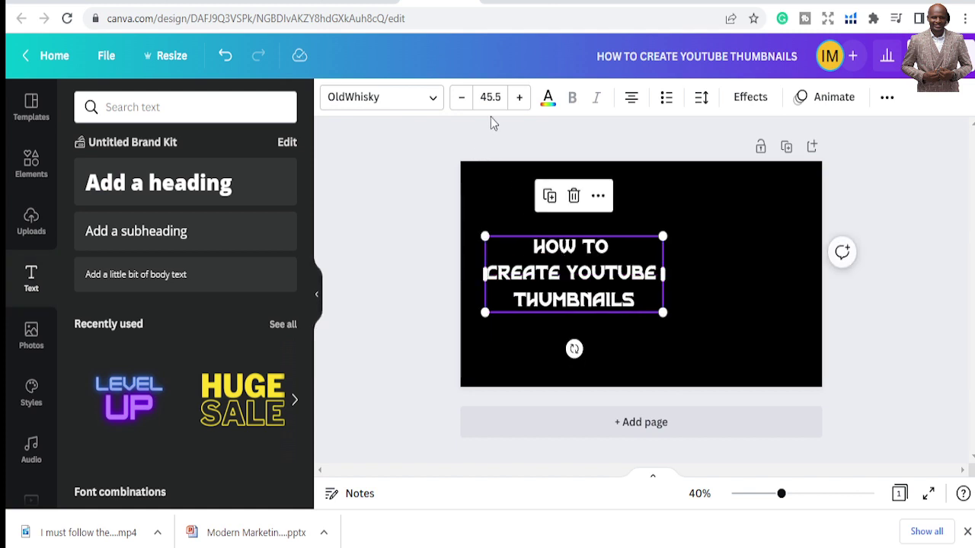
left_click(520, 97)
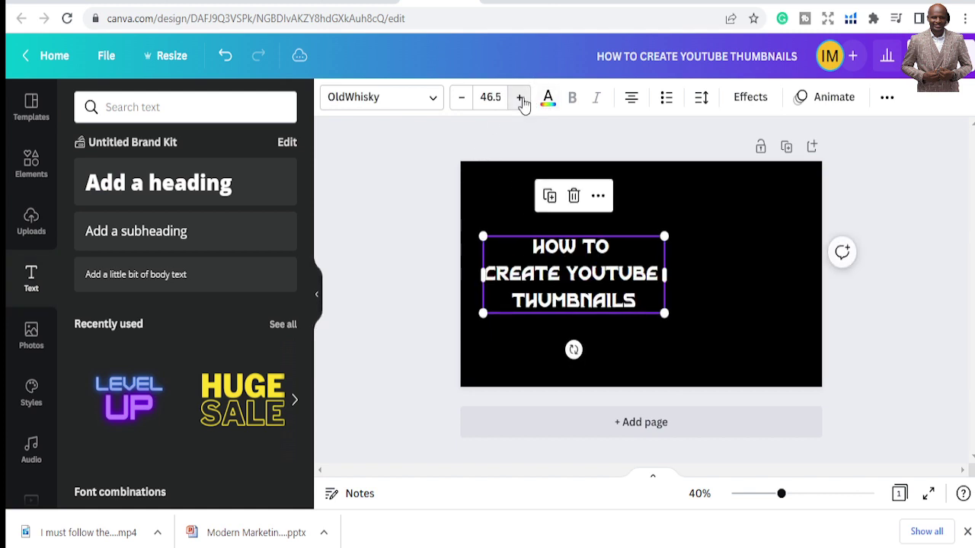
left_click(520, 97)
left_click(520, 96)
left_click(520, 97)
left_click(520, 97)
left_click_drag(572, 256, 578, 244)
left_click(479, 197)
left_click(562, 297)
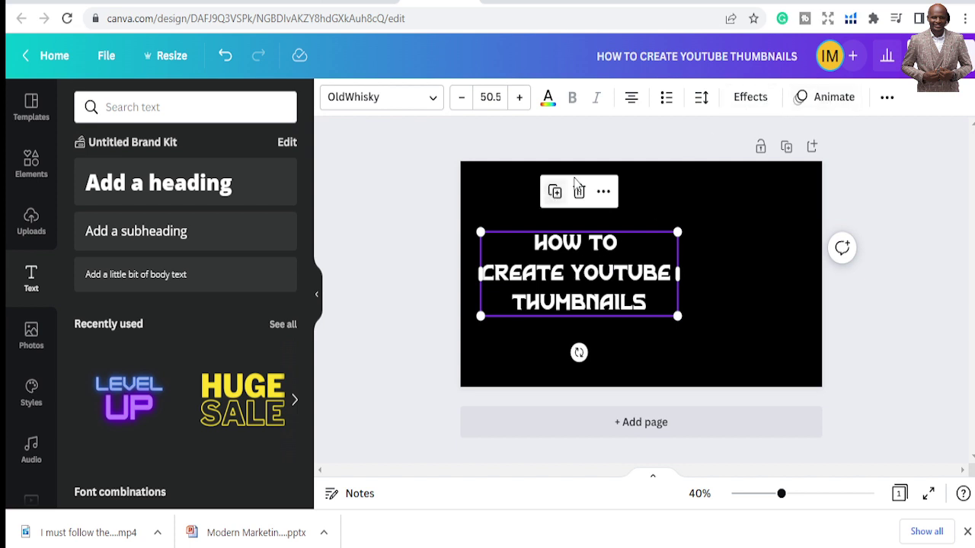
Step: Left-align the heading text and apply the Background text effect to it
left_click(631, 98)
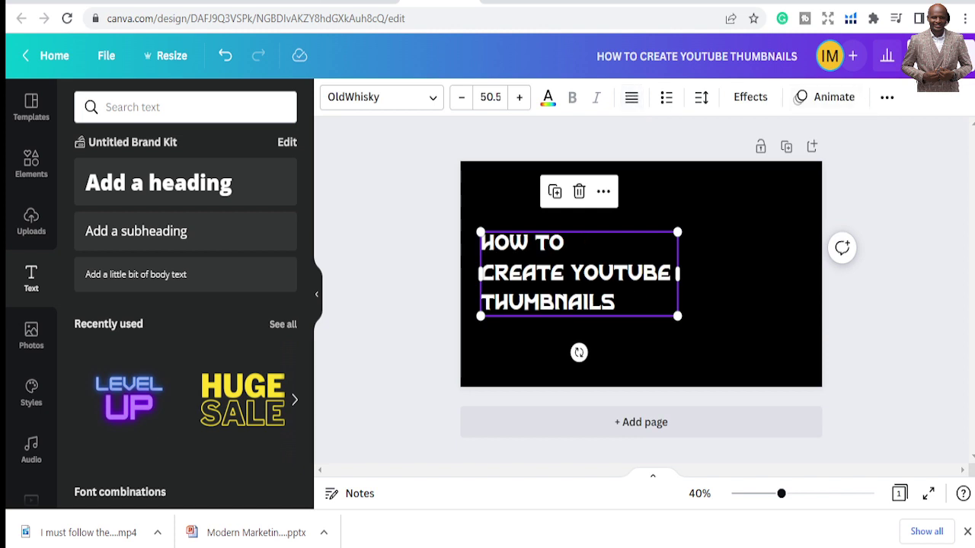
left_click(885, 97)
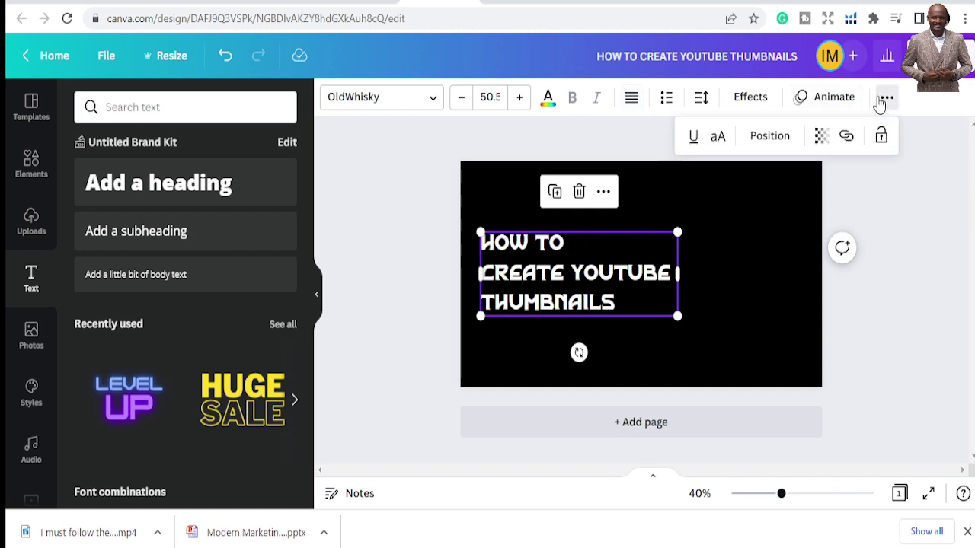
left_click(752, 100)
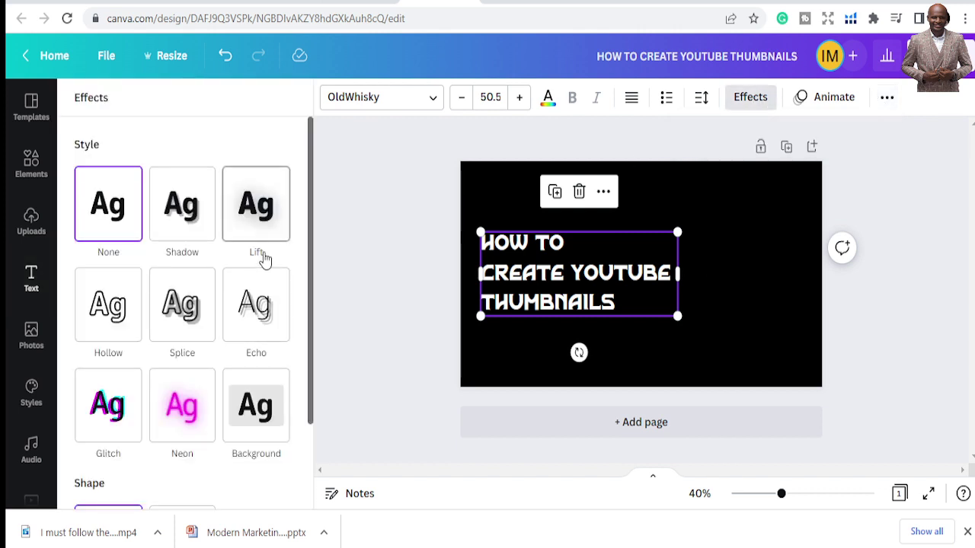
scroll(261, 256, "down", 3)
left_click(255, 316)
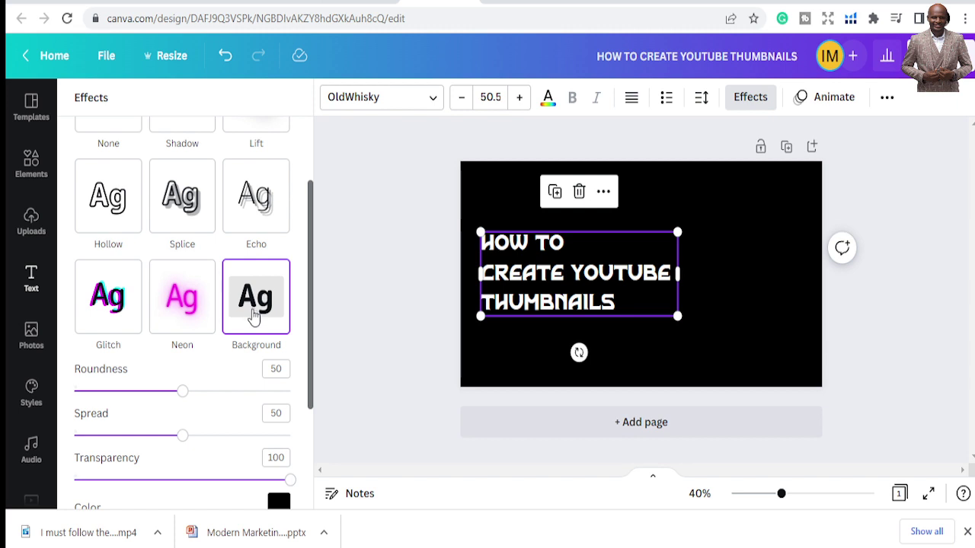
Step: Try coral red and teal for the heading's background effect, and settle on the dark green default colour
scroll(262, 358, "down", 4)
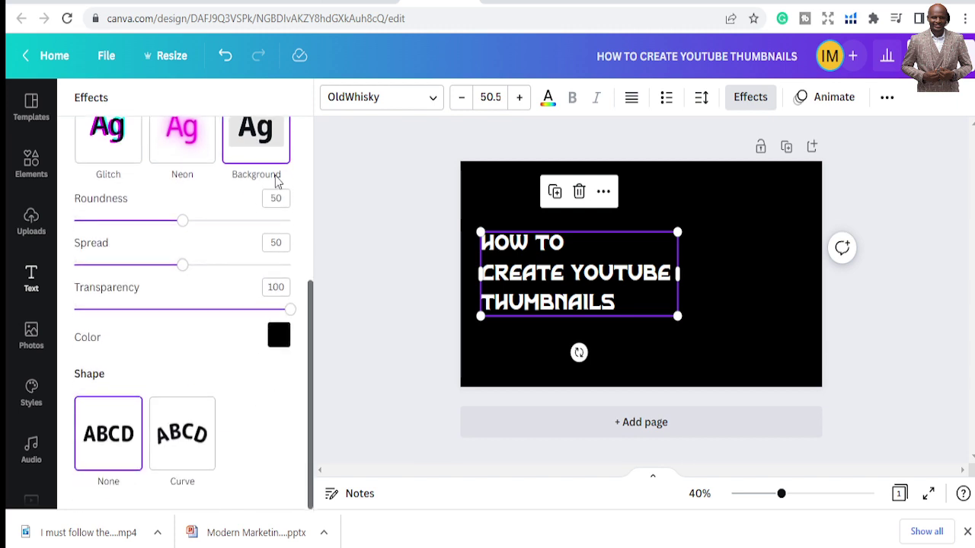
left_click(278, 336)
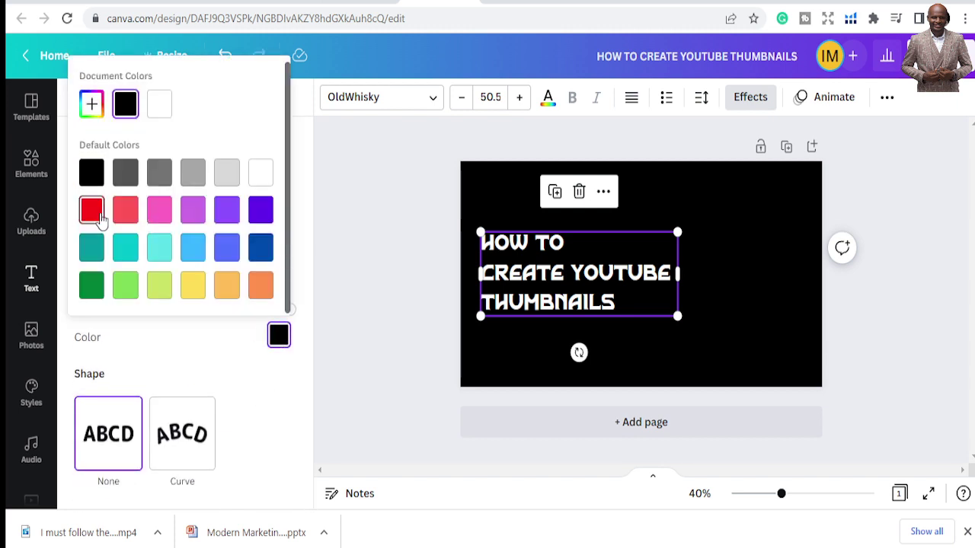
left_click(126, 213)
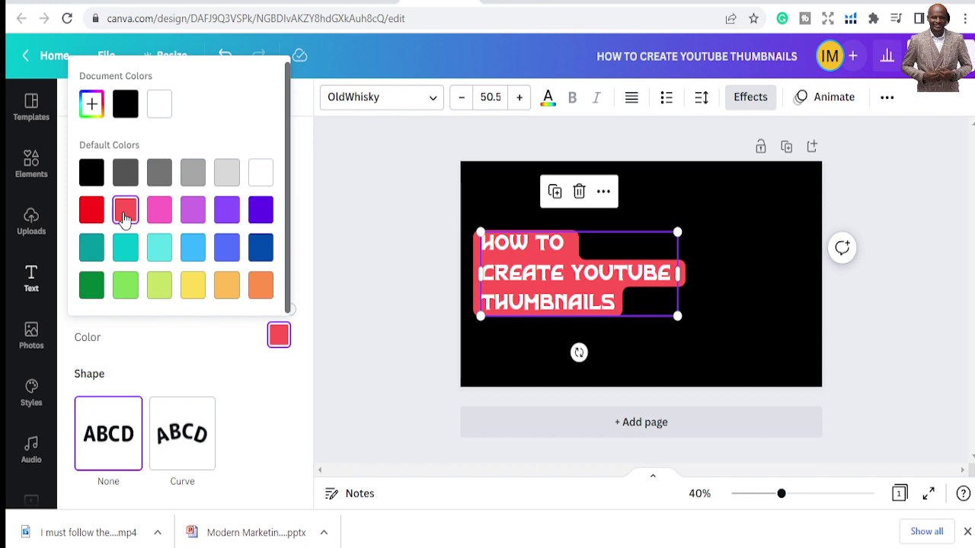
left_click(92, 247)
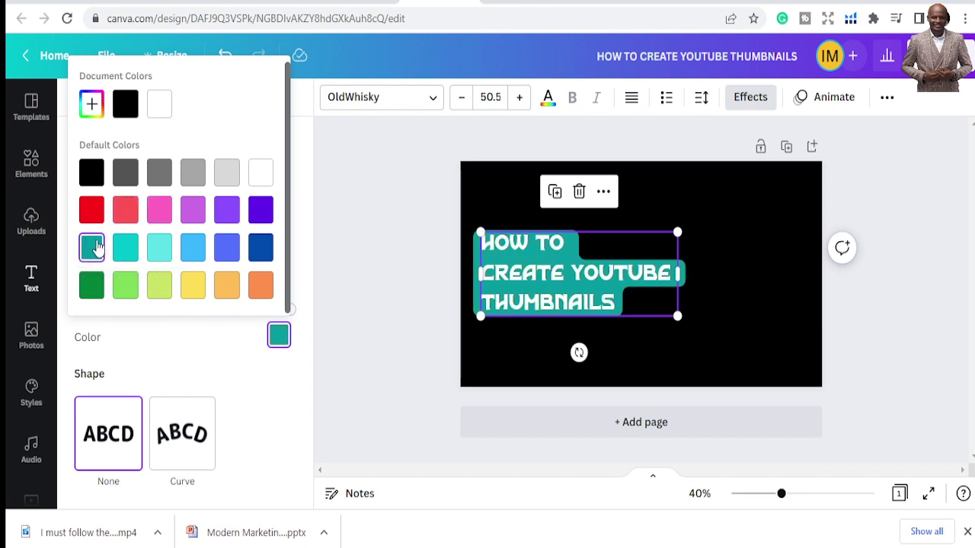
left_click(93, 282)
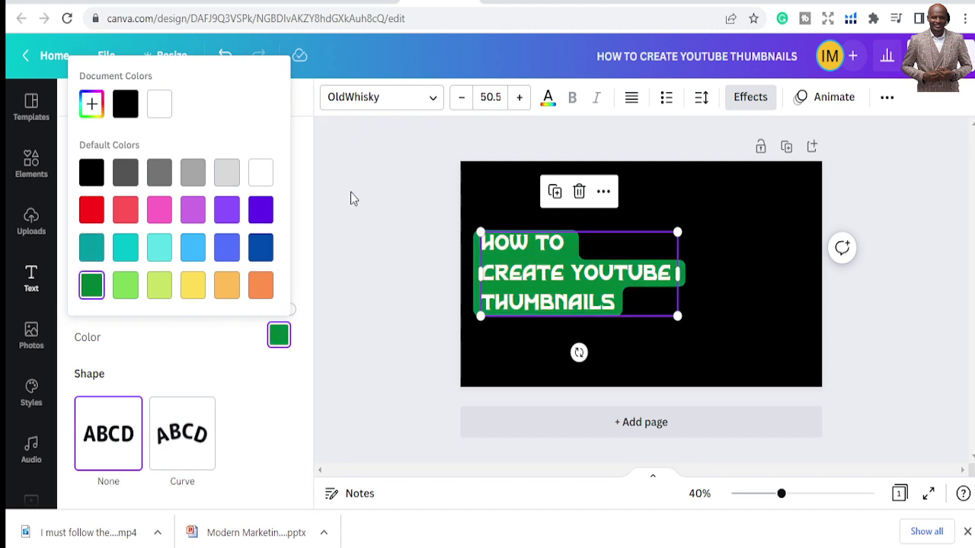
left_click(351, 198)
Step: Break the heading so YOUTUBE starts its own line, move it slightly higher and enlarge it to font size 62.9
left_click(598, 281)
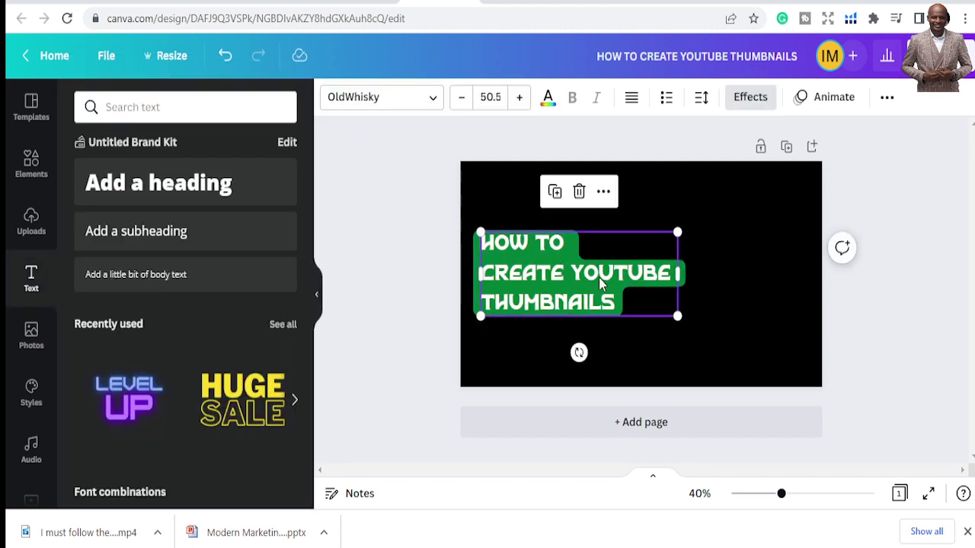
left_click(572, 278)
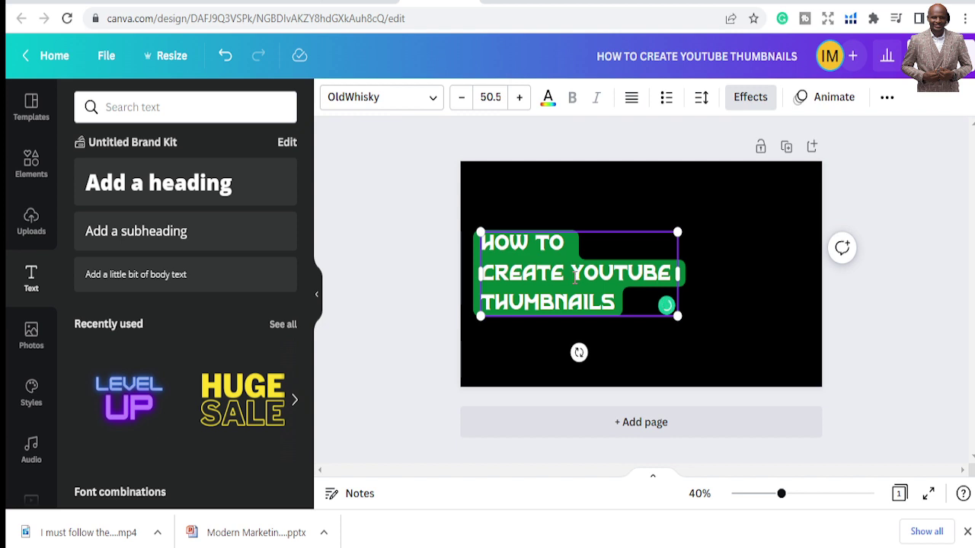
key("Return")
left_click(439, 197)
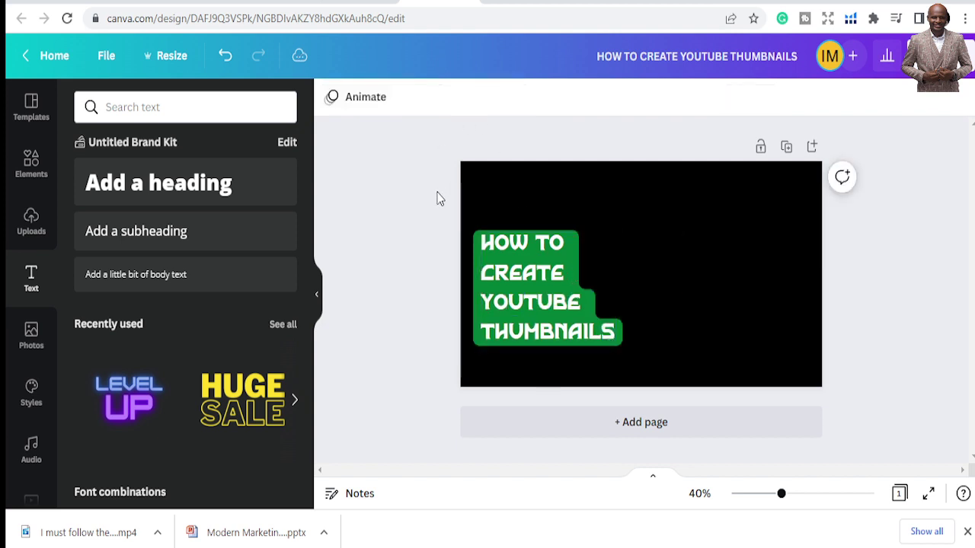
left_click_drag(553, 292, 564, 277)
left_click_drag(622, 215, 658, 190)
Step: Add trailing spaces to the heading's HOW TO, CREATE and YOUTUBE lines to widen their green background to about the THUMBNAILS line
left_click(624, 288)
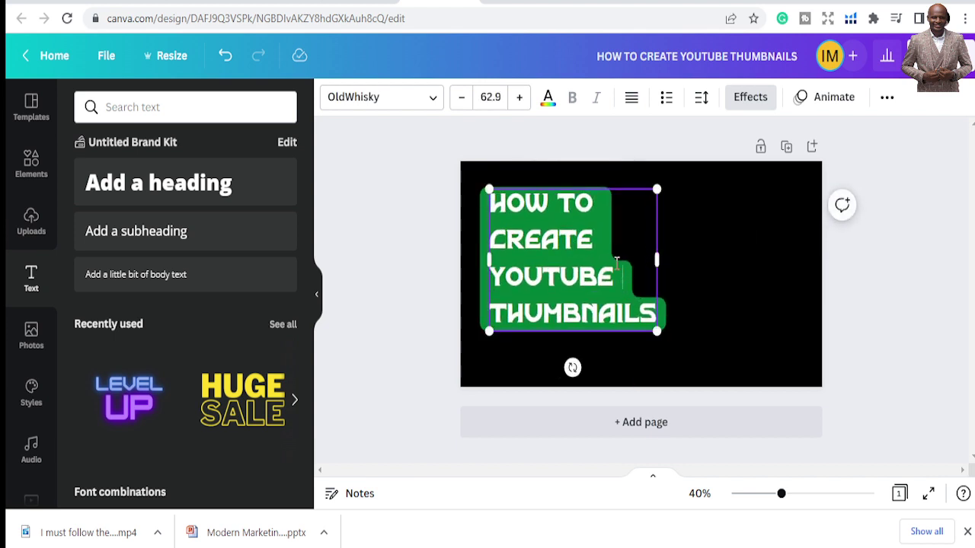
left_click(604, 244)
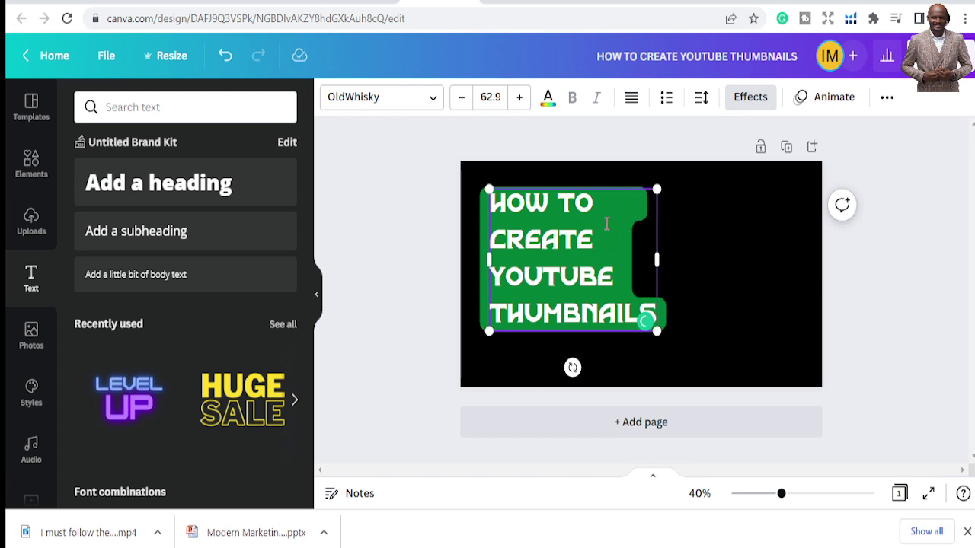
left_click(607, 233)
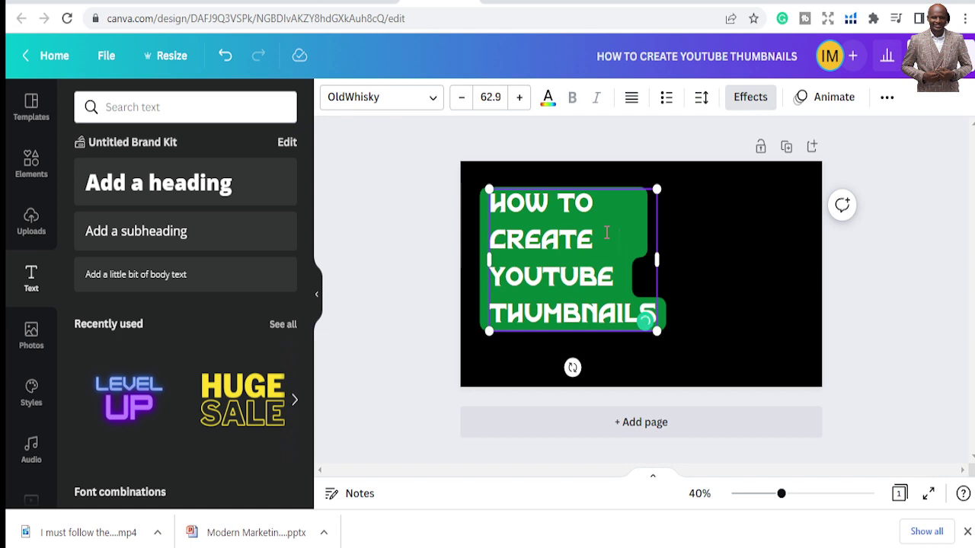
left_click(622, 280)
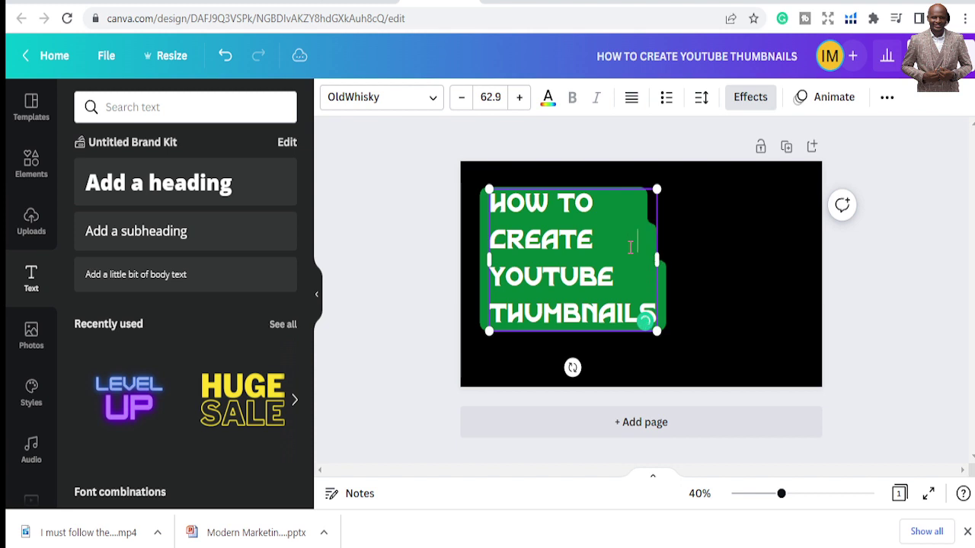
left_click(637, 204)
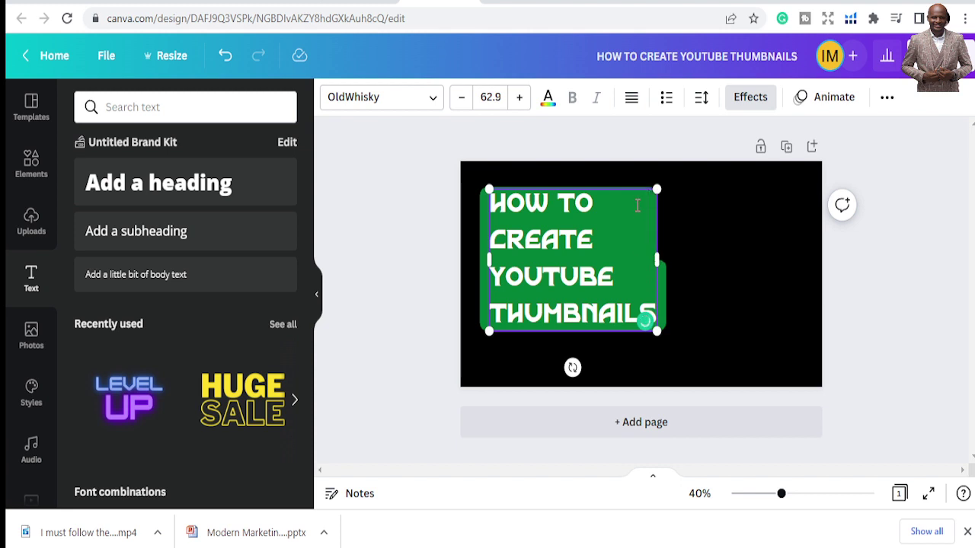
left_click(758, 238)
Step: Move the heading slightly down and to the left on the page, and deselect it
left_click_drag(644, 272, 631, 287)
left_click(723, 228)
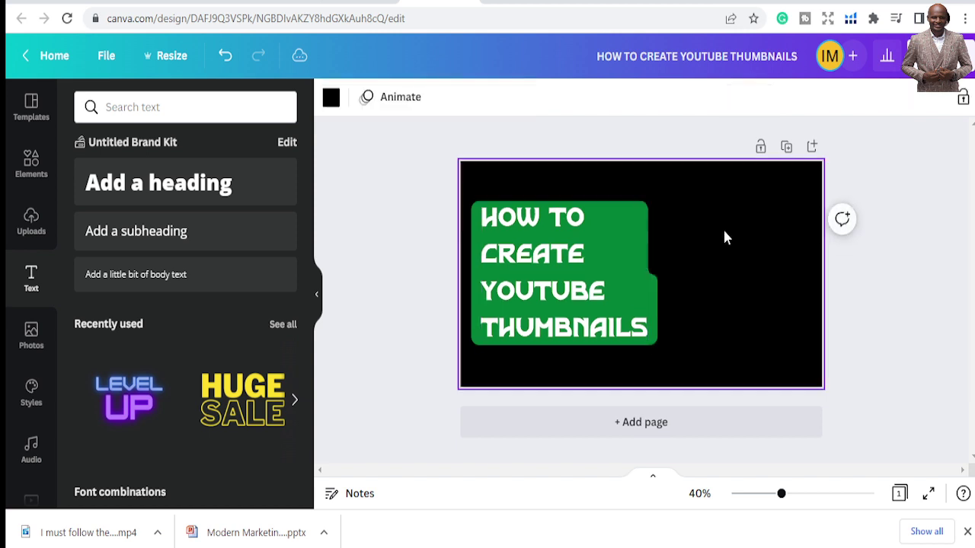
left_click(407, 214)
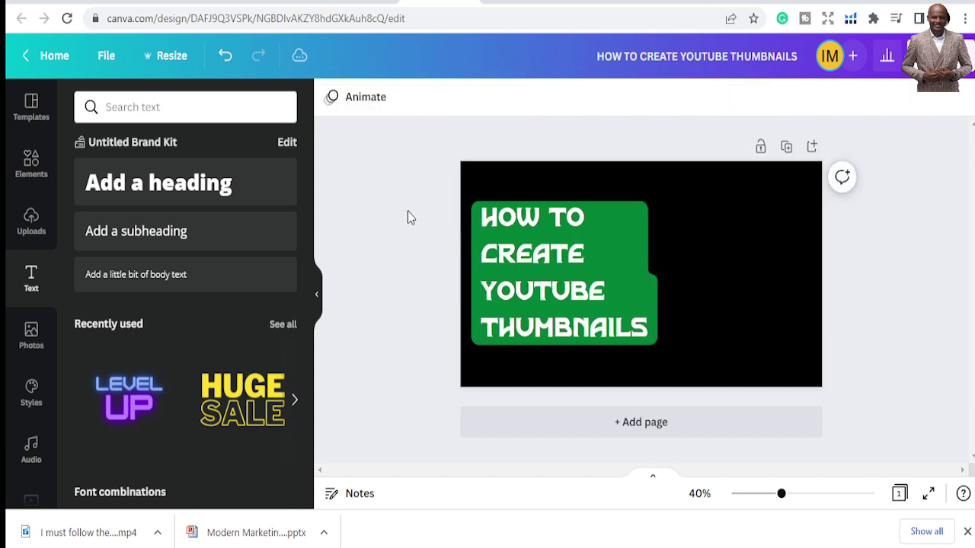
Step: Insert the uploaded portrait photo with folded arms and place it to the right of the heading
left_click(585, 180)
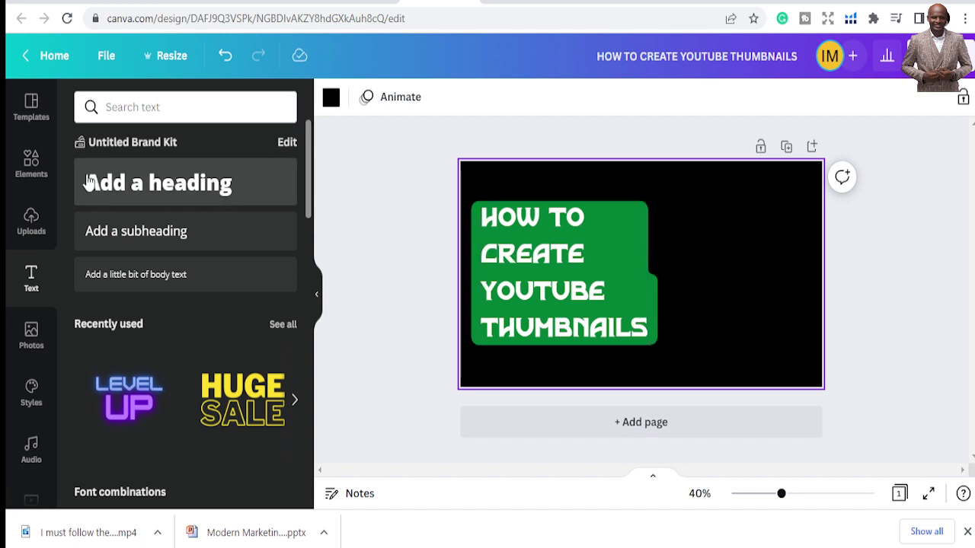
scroll(31, 263, "down", 3)
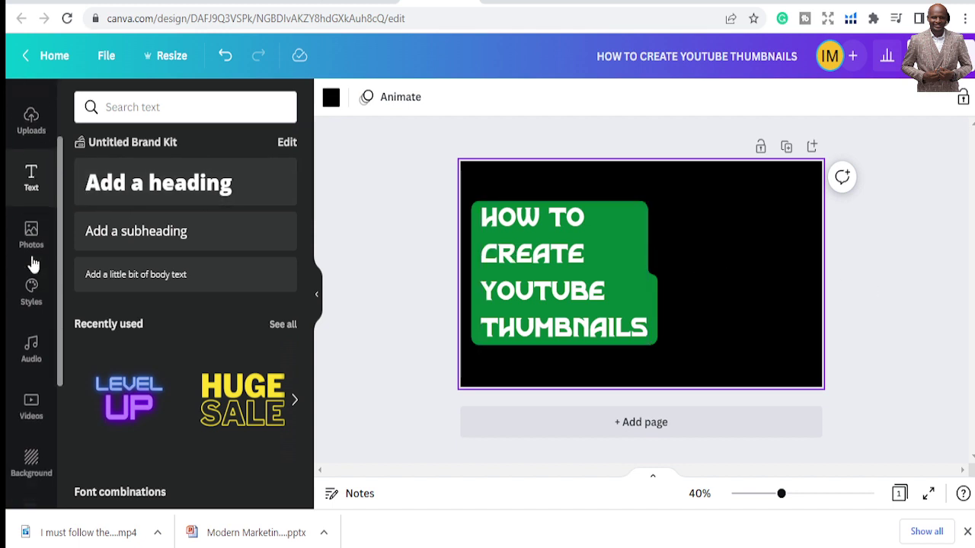
scroll(31, 261, "up", 3)
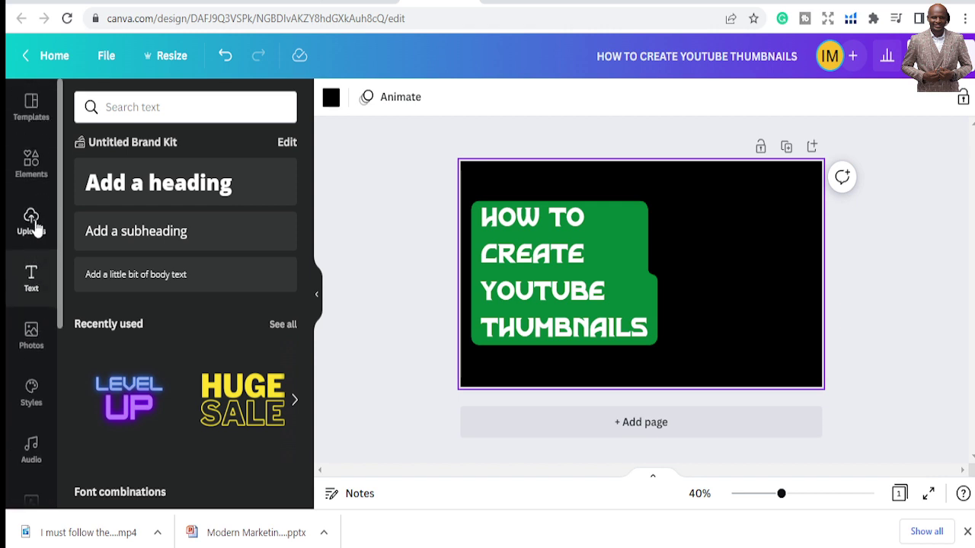
left_click(33, 225)
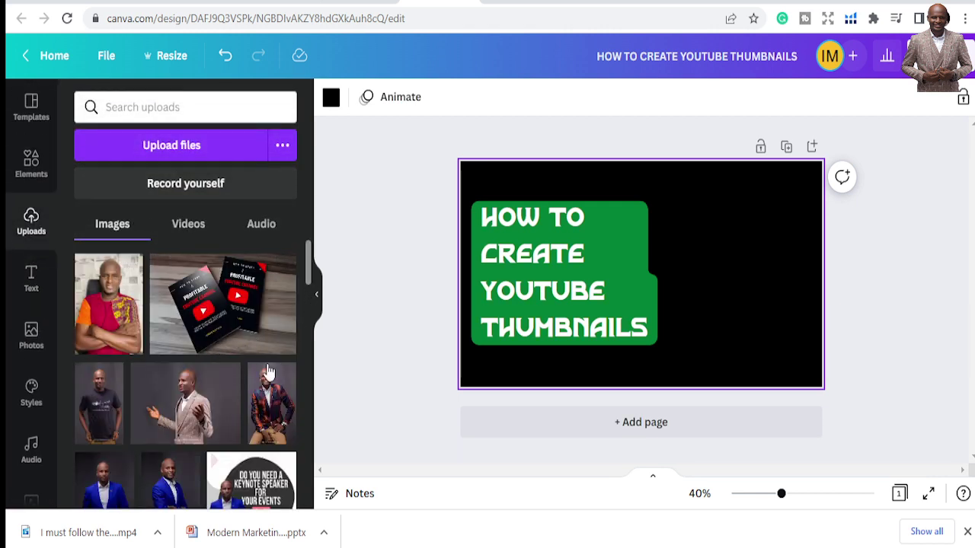
scroll(268, 371, "down", 2)
scroll(268, 366, "up", 2)
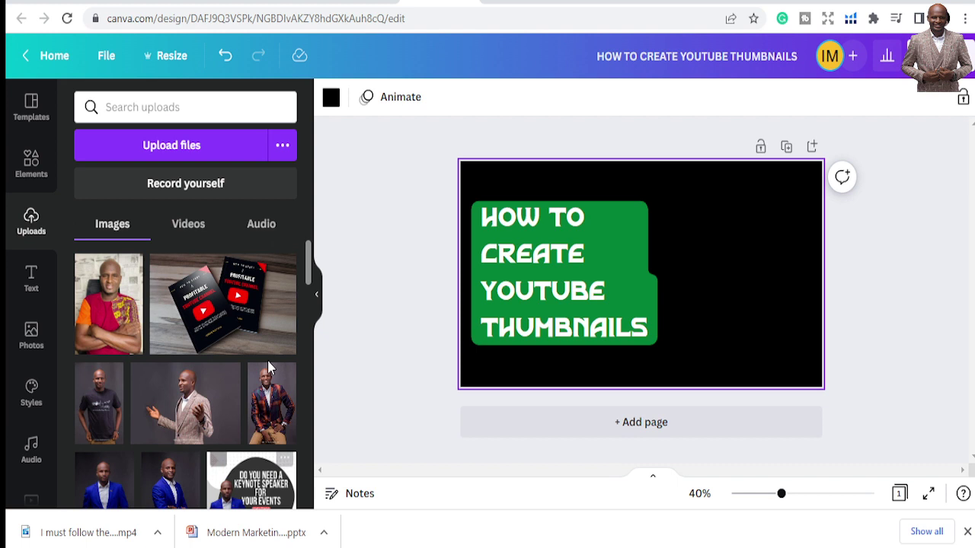
left_click(122, 303)
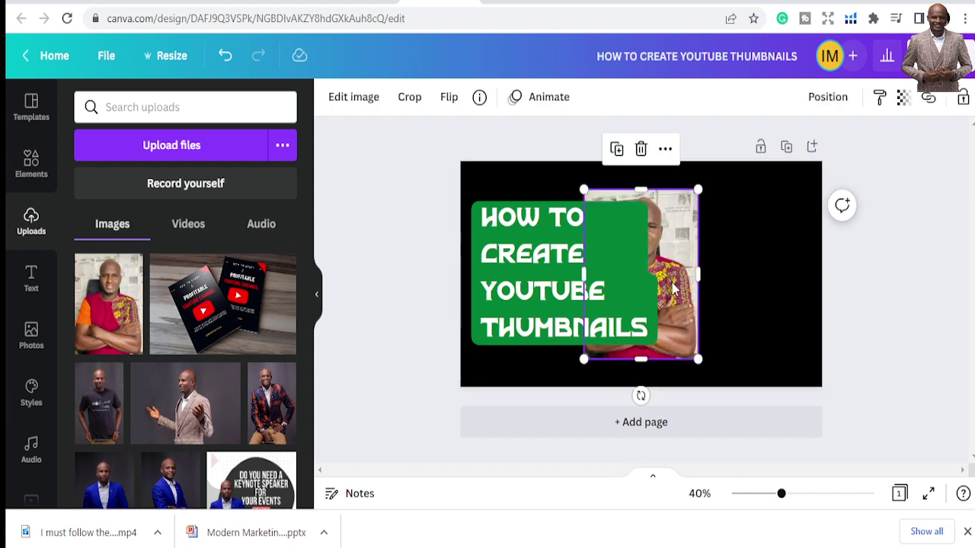
left_click_drag(673, 288, 750, 294)
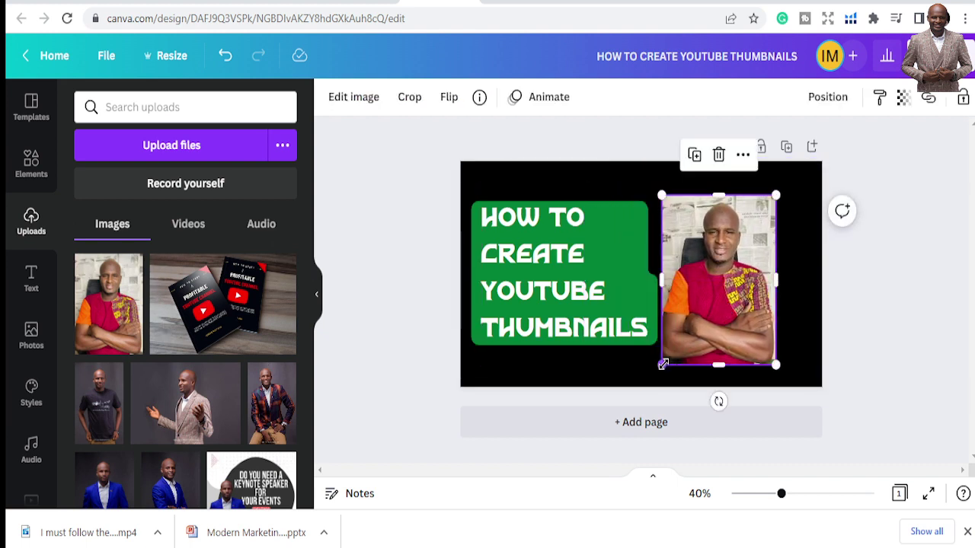
Step: Enlarge the portrait photo to the page's full height and right edge, and remove its background
left_click_drag(775, 196, 800, 161)
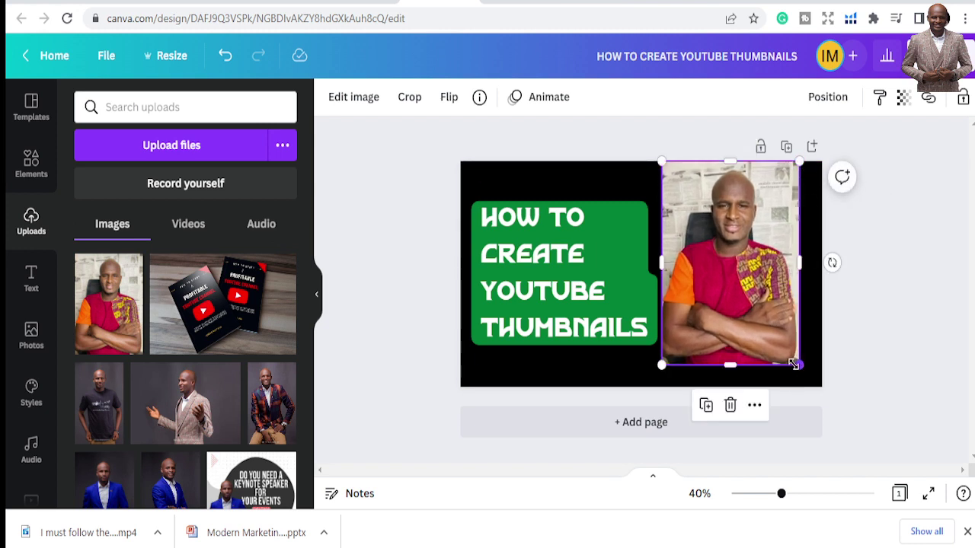
left_click_drag(794, 364, 814, 387)
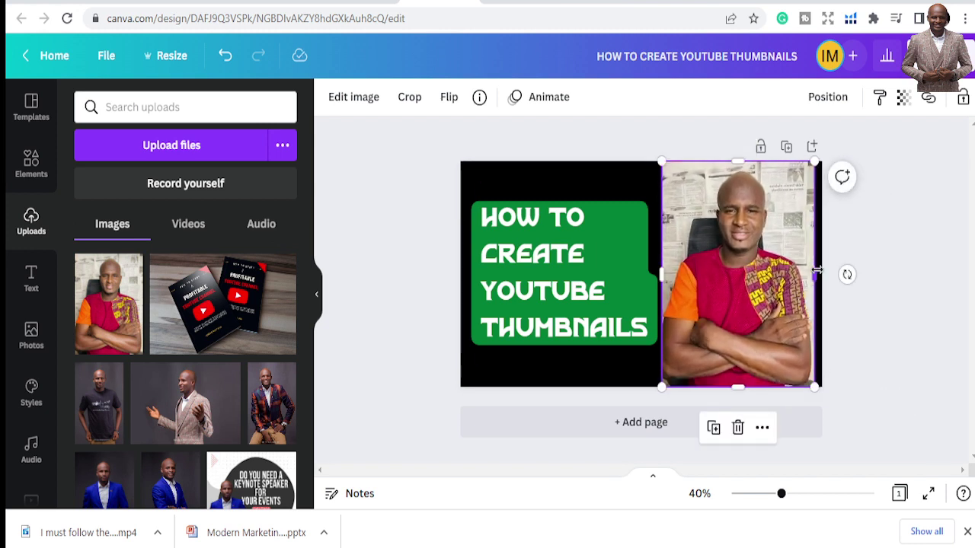
left_click_drag(817, 269, 822, 273)
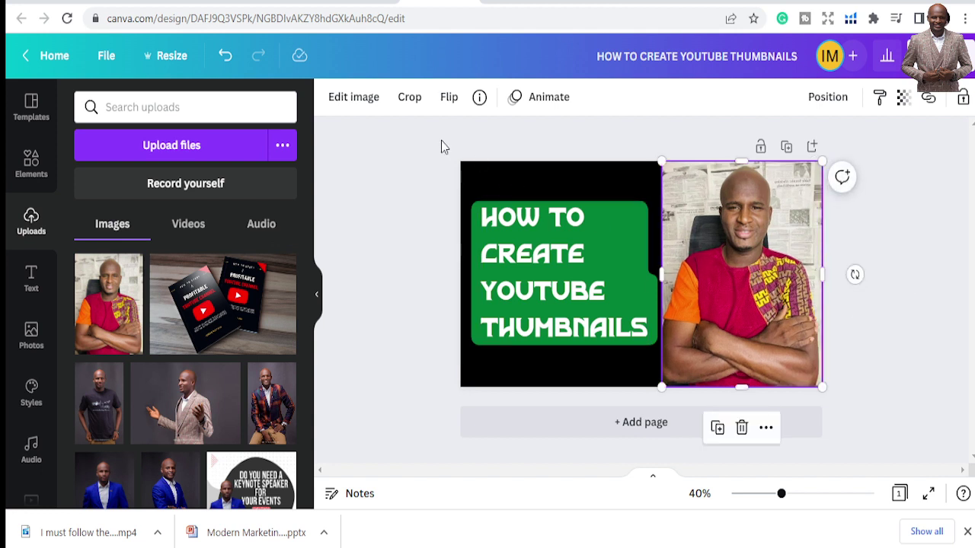
left_click(364, 99)
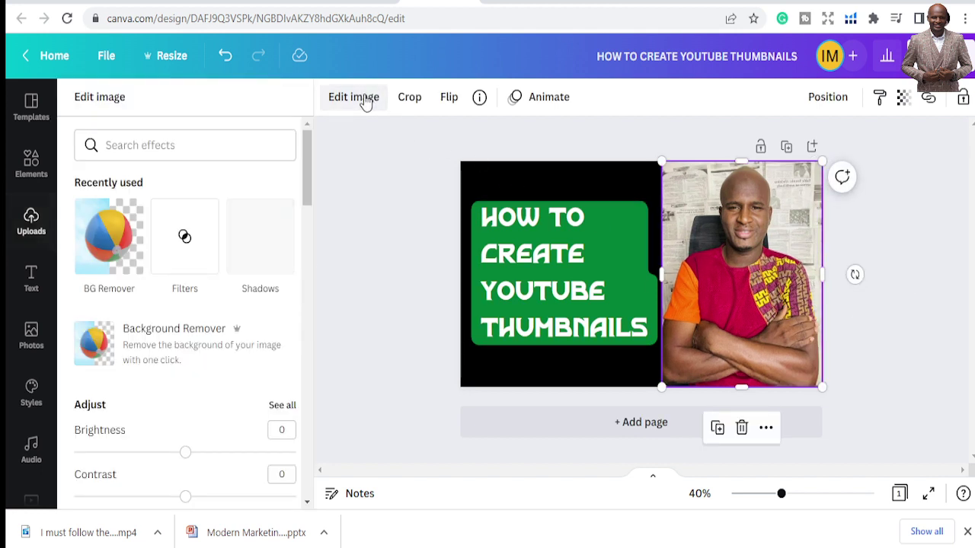
left_click(105, 242)
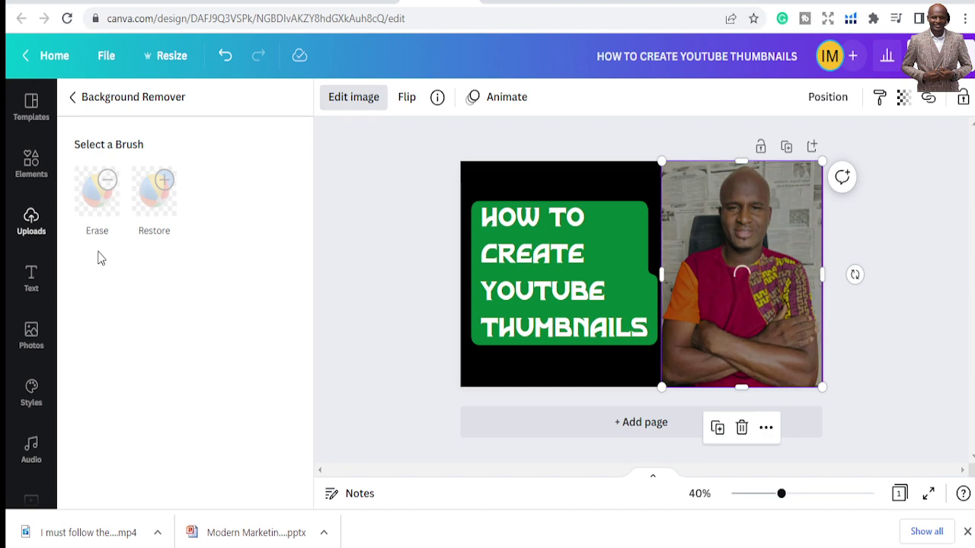
Step: Switch to another browser tab, search Google for "bg background" and open the remove.bg site
left_click(521, 1)
left_click(555, 22)
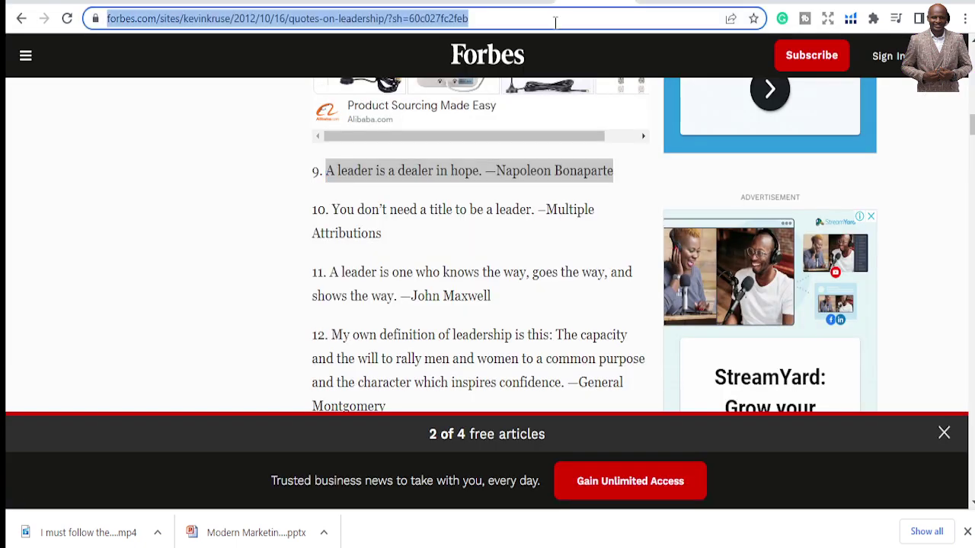
type("BG")
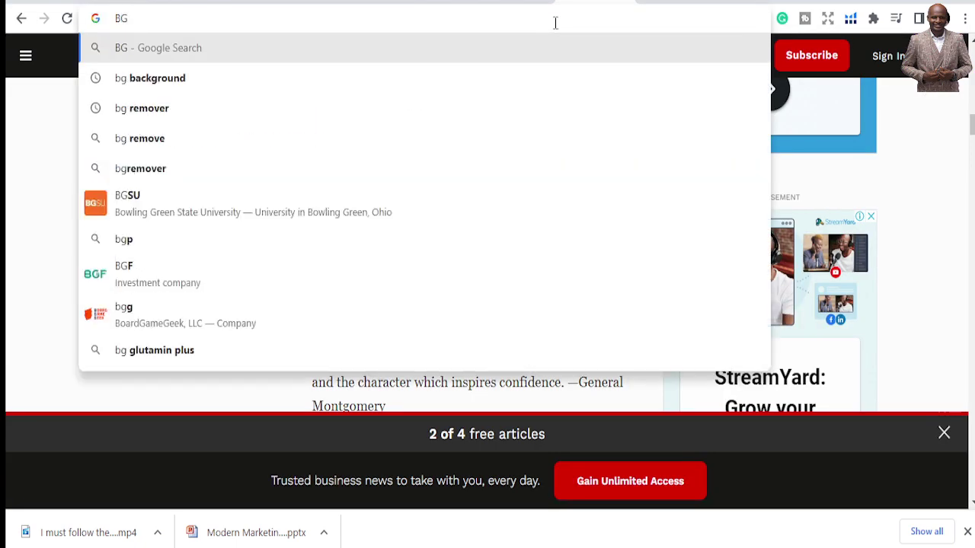
left_click(442, 78)
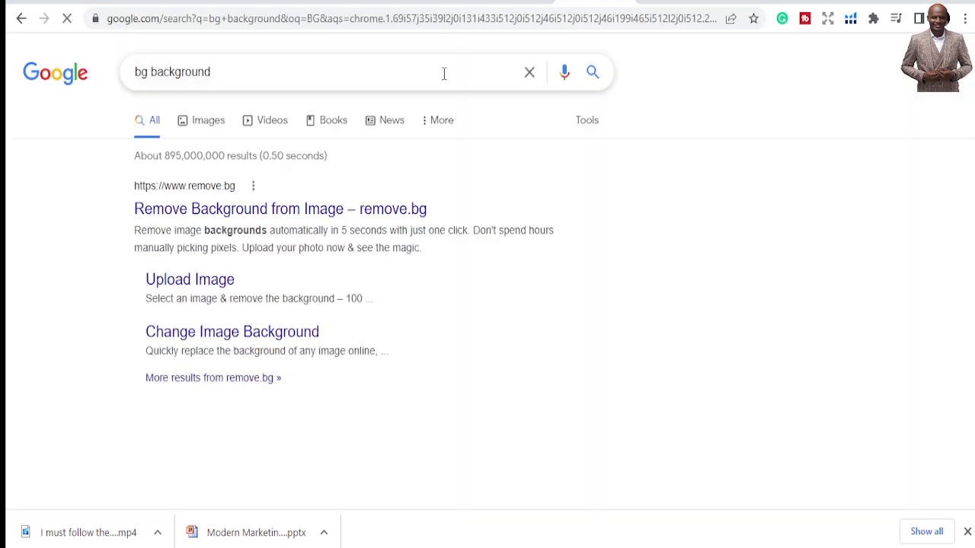
left_click(297, 211)
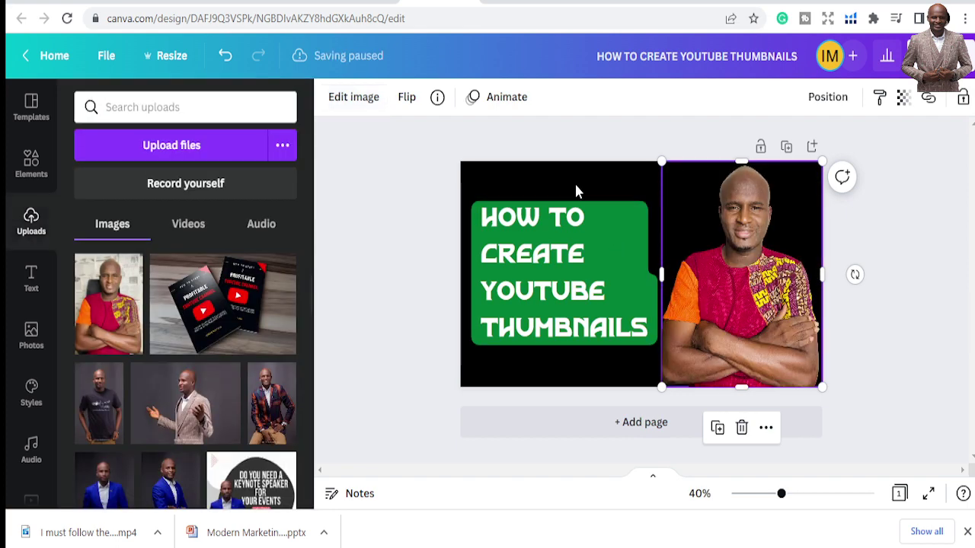
Step: Move the green-highlighted heading slightly to the right, close to the portrait photo
left_click(562, 212)
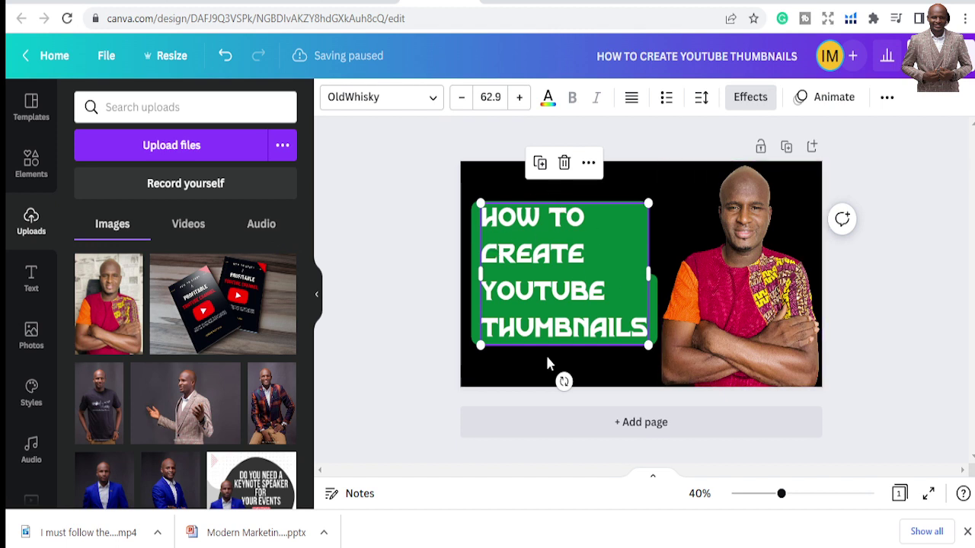
left_click(518, 368)
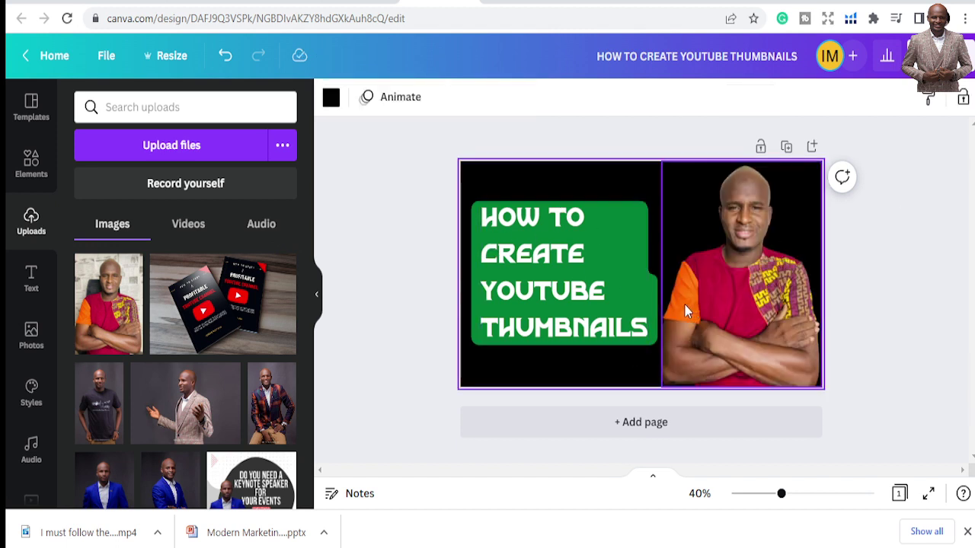
left_click(452, 286)
left_click(567, 256)
left_click_drag(568, 256, 575, 247)
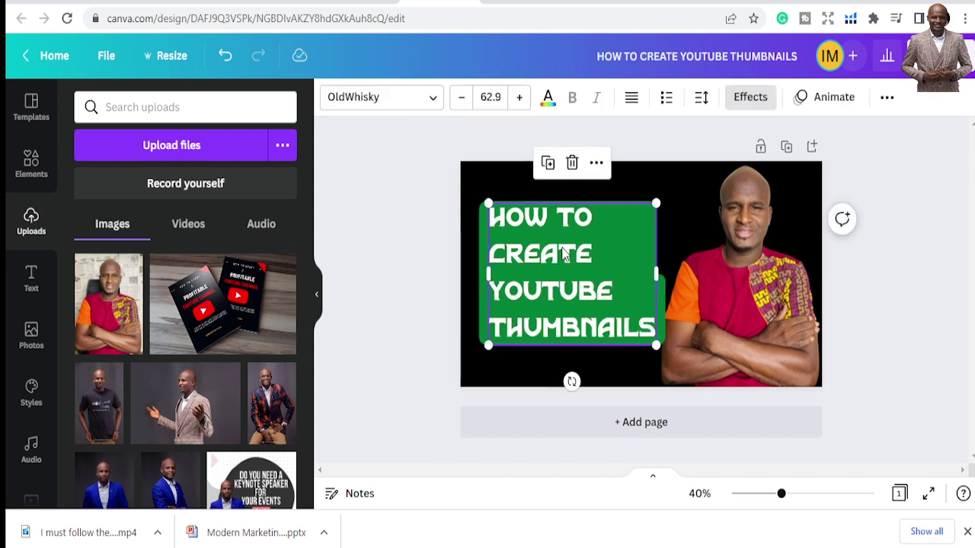
Step: Change the color of the heading's Background text effect to the custom yellow #FFD600
left_click(563, 255)
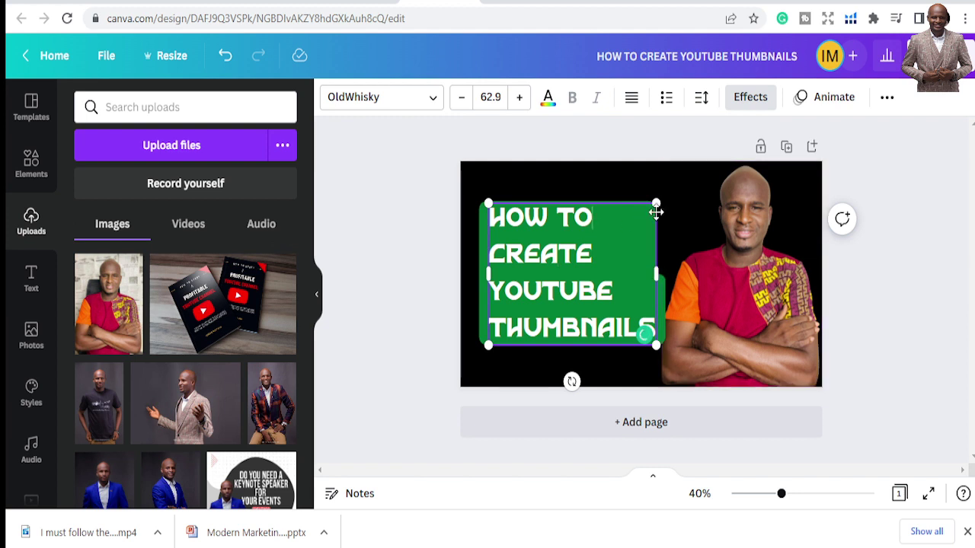
left_click(750, 98)
left_click(266, 429)
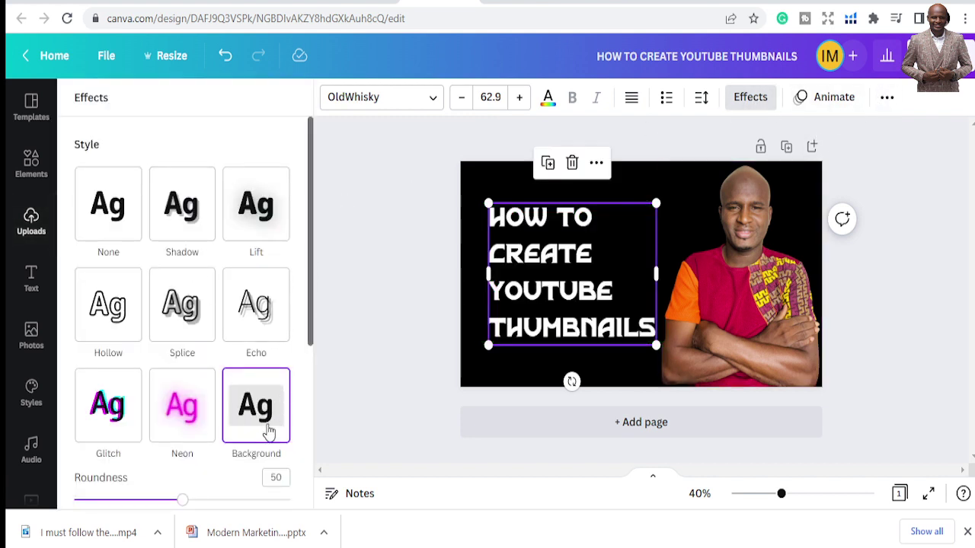
scroll(255, 406, "down", 2)
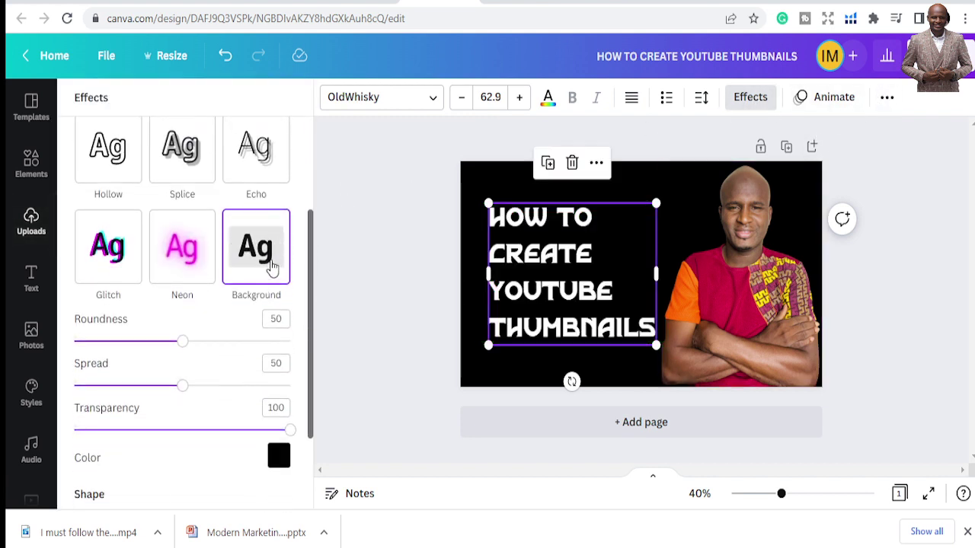
left_click(278, 455)
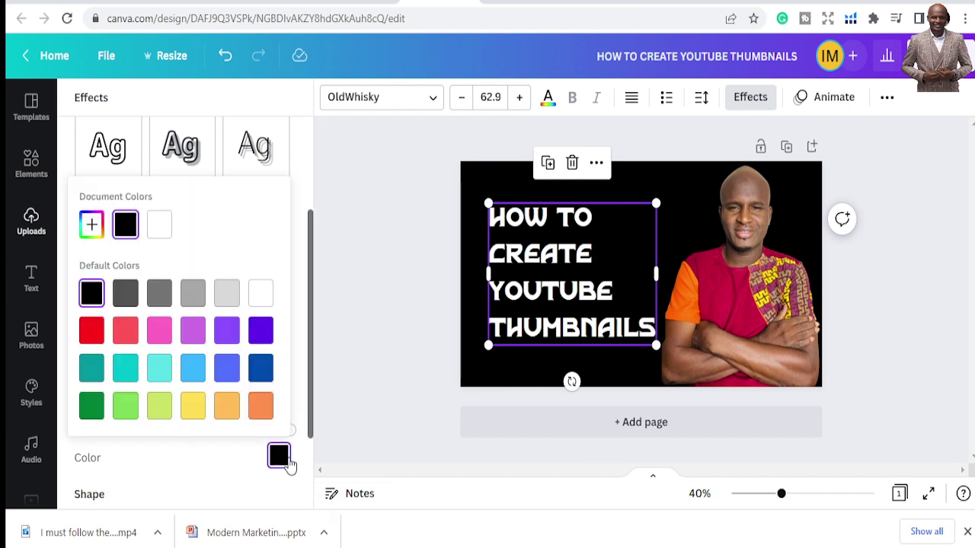
left_click(92, 225)
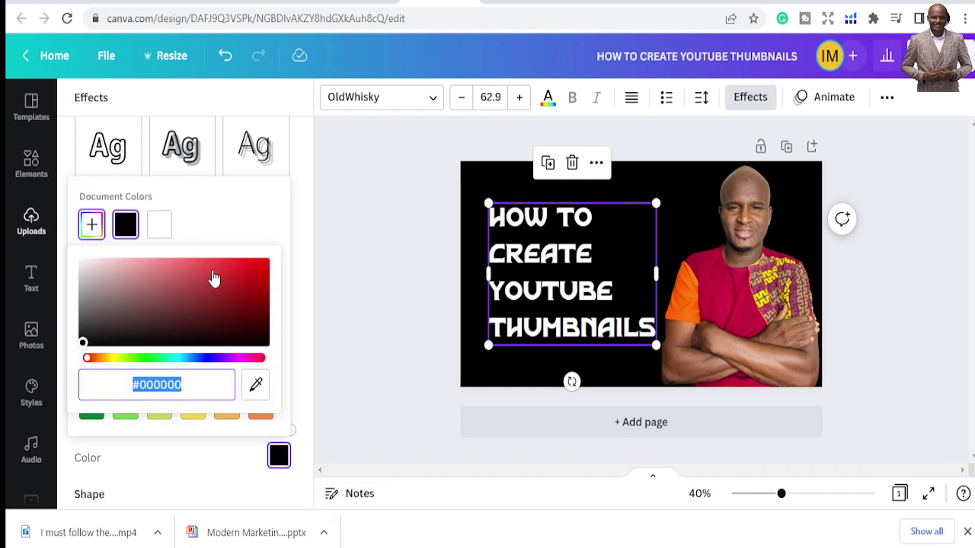
left_click(111, 358)
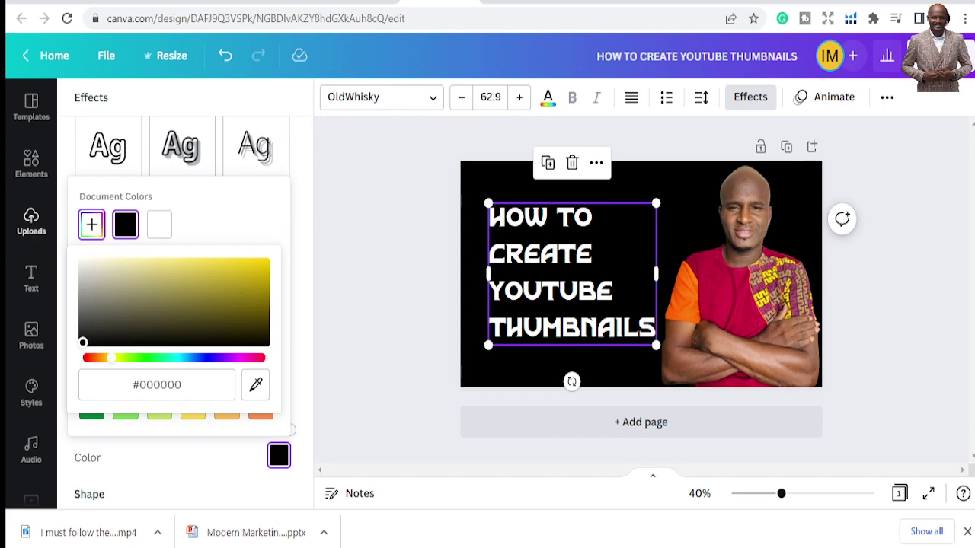
left_click_drag(242, 285, 272, 261)
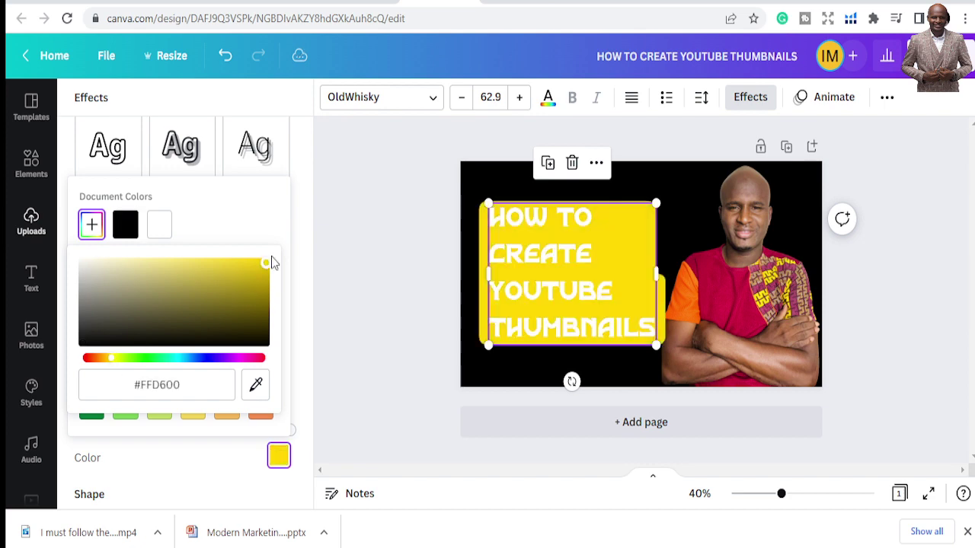
left_click(455, 280)
left_click(446, 257)
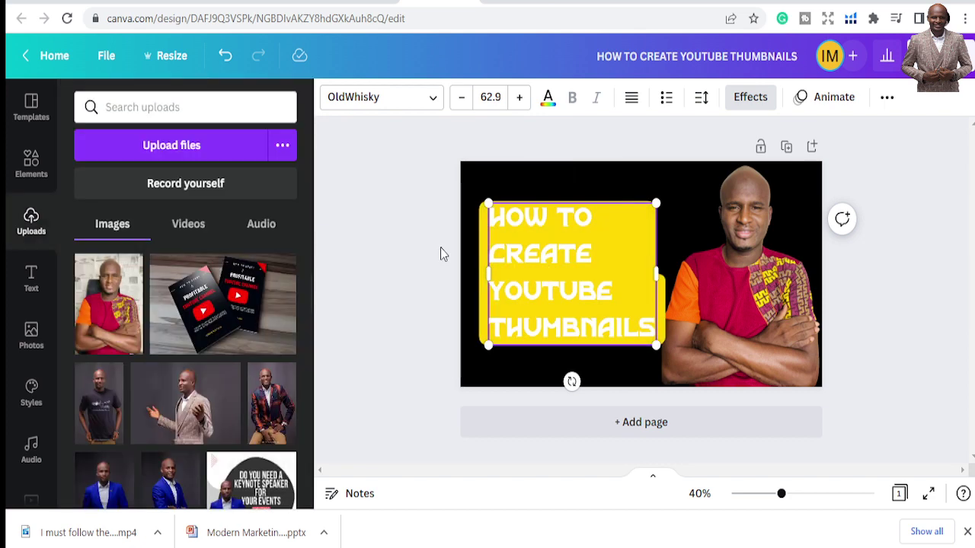
Step: Select all of the heading's text and set its color to a custom bright red
left_click(583, 276)
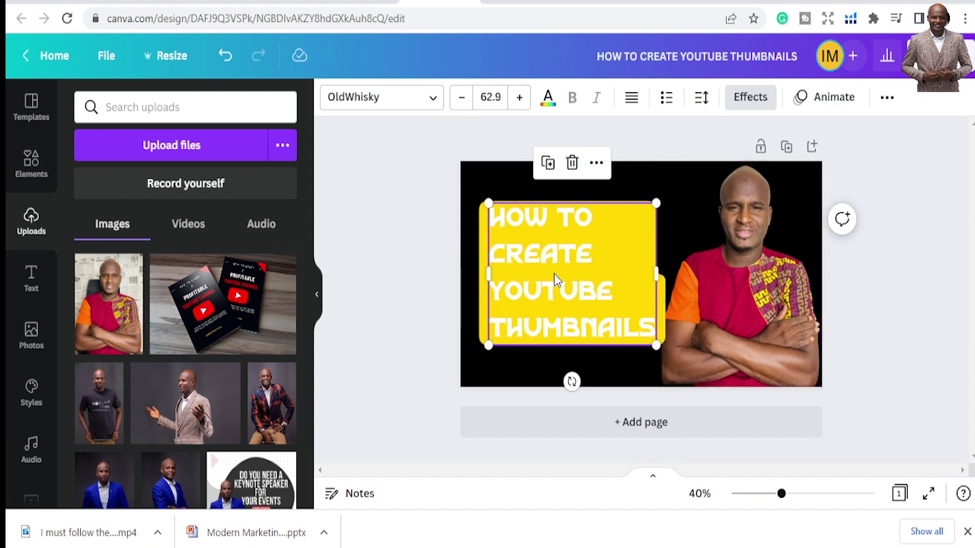
double_click(553, 276)
key("ctrl+a")
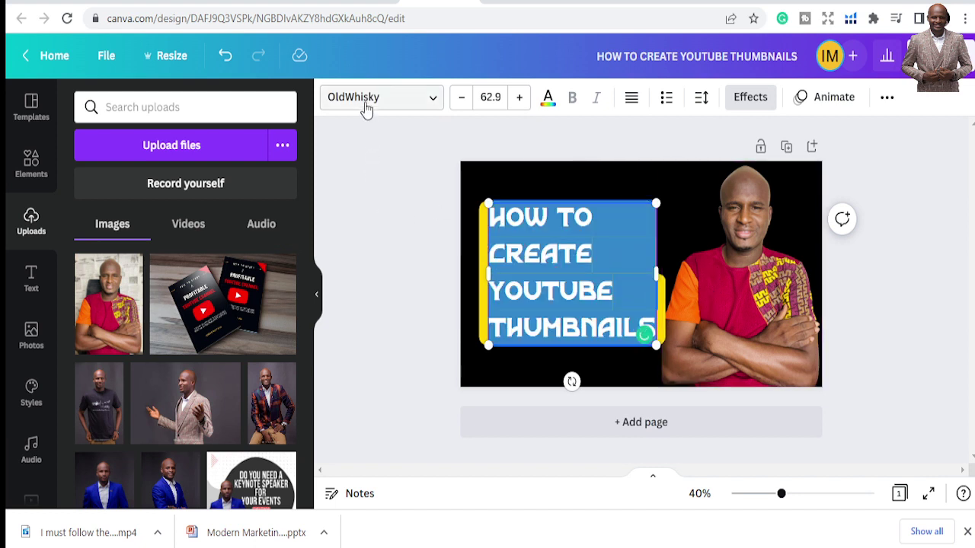
left_click(548, 99)
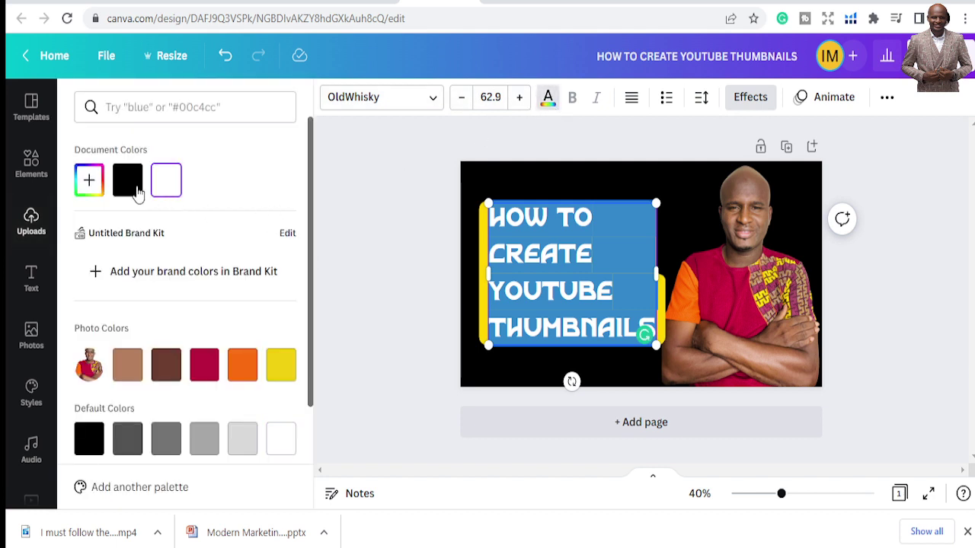
left_click(89, 180)
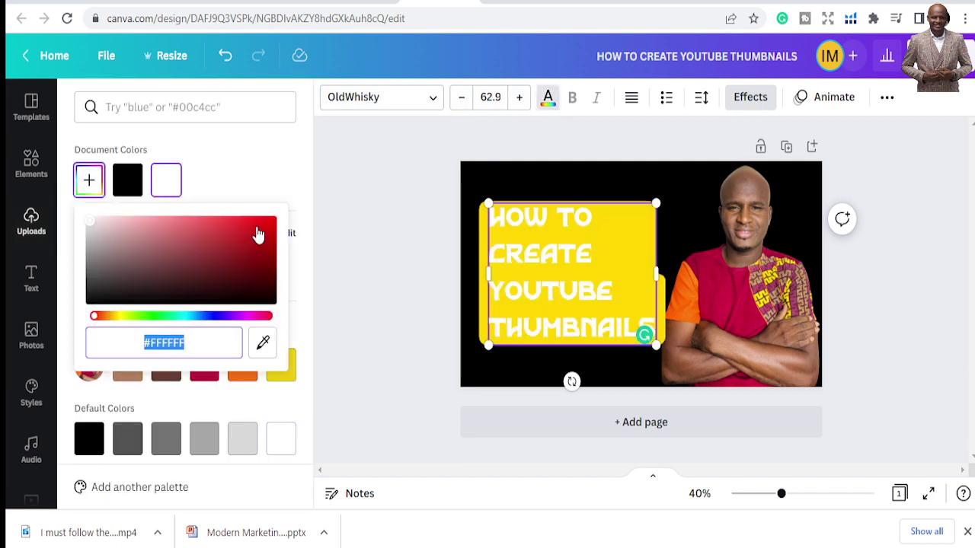
left_click_drag(256, 233, 278, 219)
left_click(371, 181)
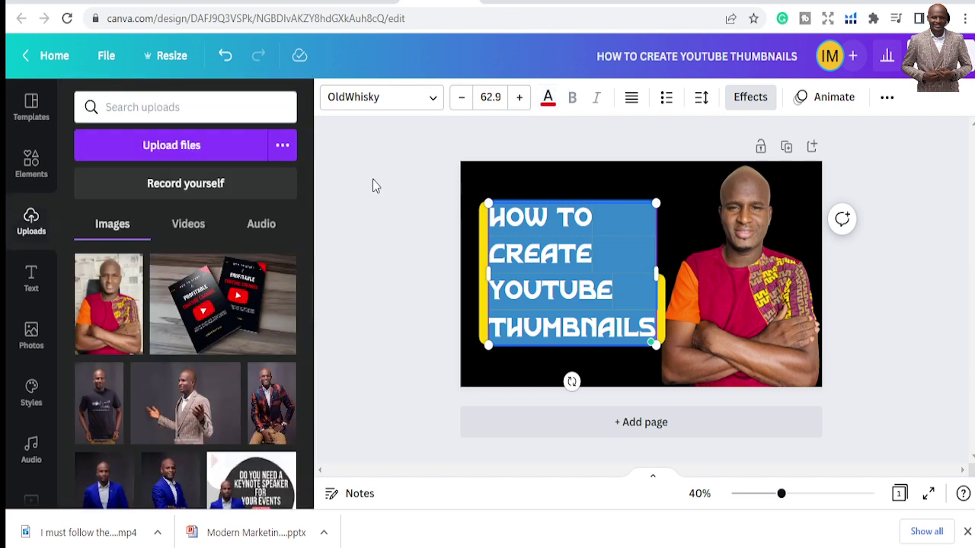
Step: Move the heading up to free space beneath it on the page, and deselect it
left_click(608, 311)
left_click_drag(607, 310, 605, 278)
left_click(427, 262)
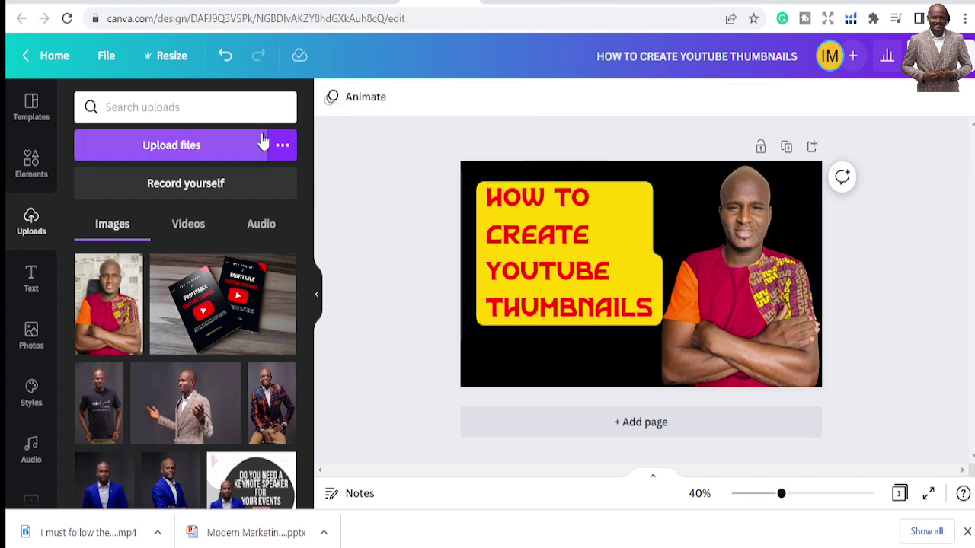
Step: Insert the recently used YouTube logo element, shrink it and place it centered below the heading
left_click(32, 164)
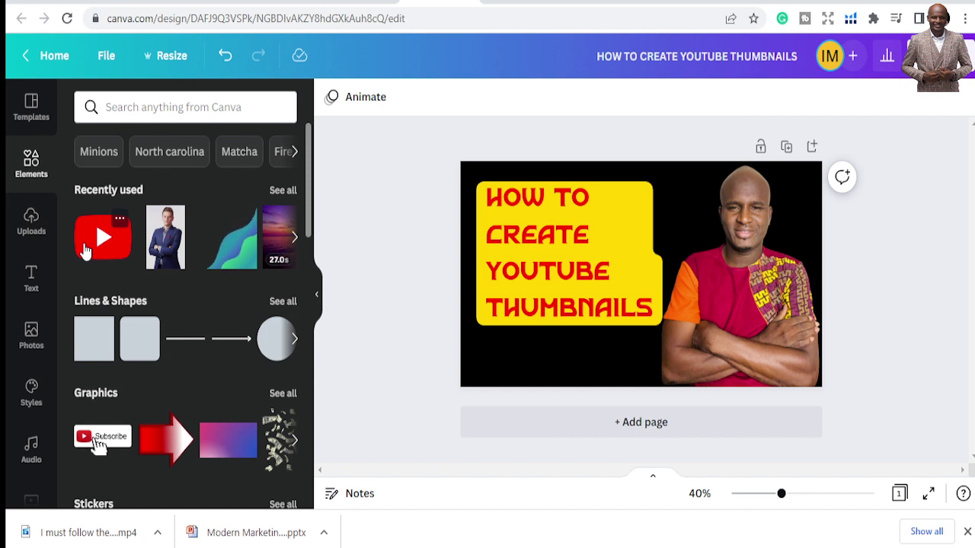
left_click(85, 251)
left_click_drag(675, 281, 623, 364)
left_click_drag(653, 331, 563, 346)
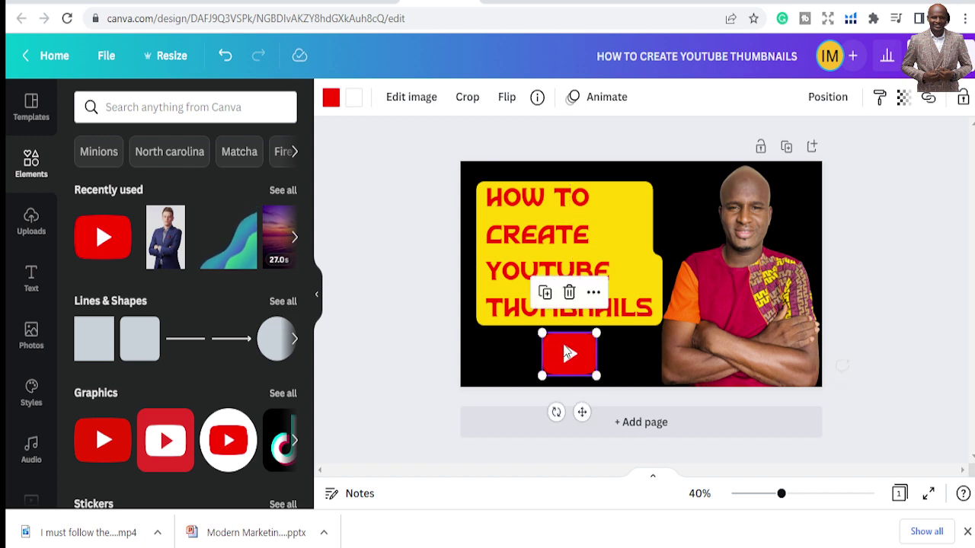
left_click(433, 342)
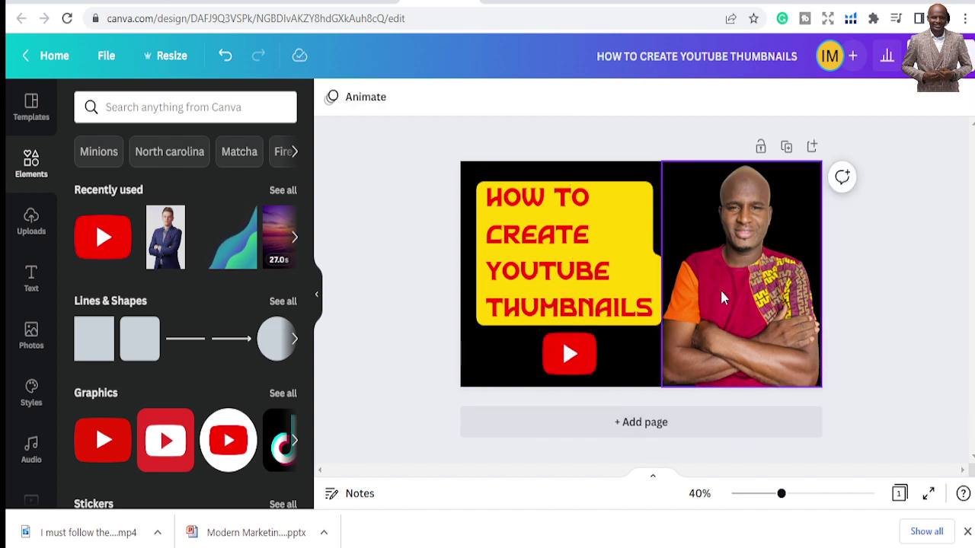
left_click(620, 260)
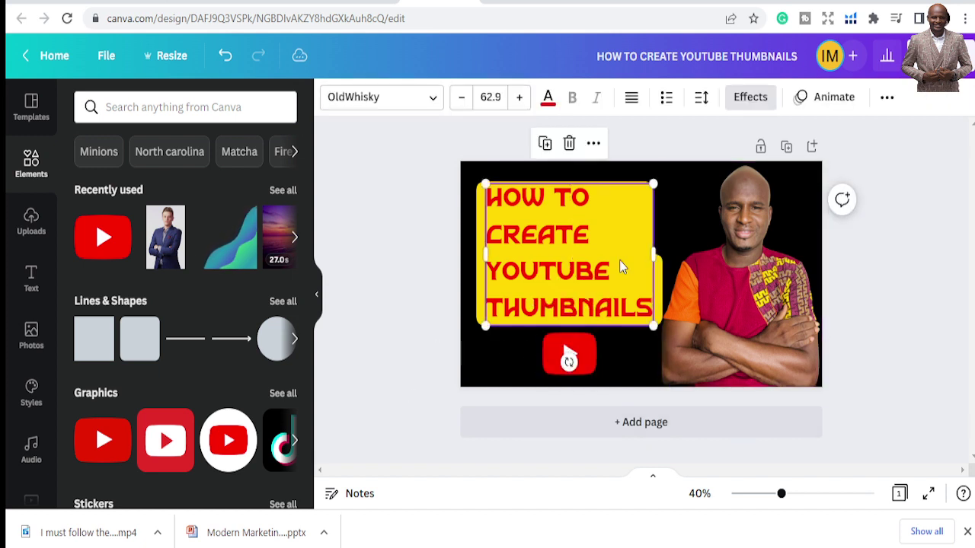
left_click(906, 292)
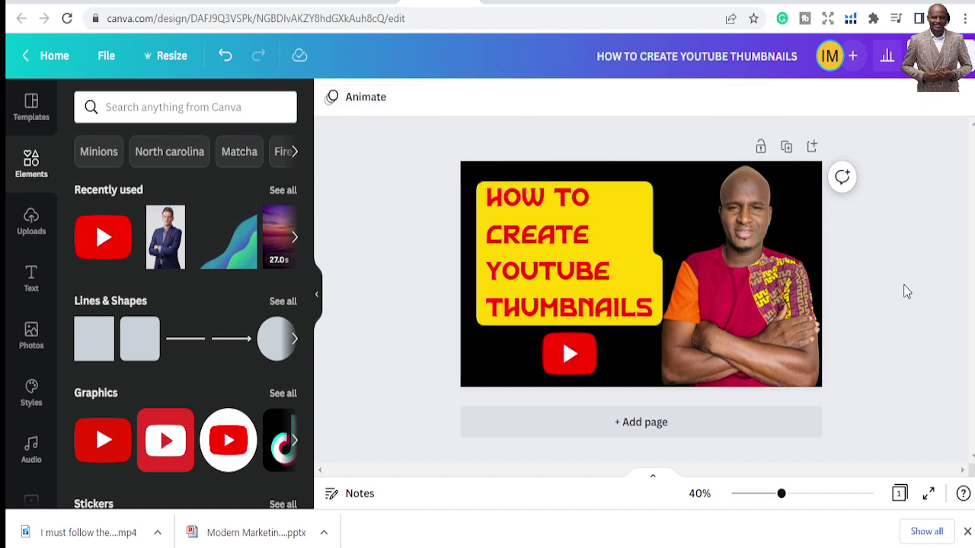
Step: Search the elements for "canva" and insert the round gradient Canva logo
left_click(238, 101)
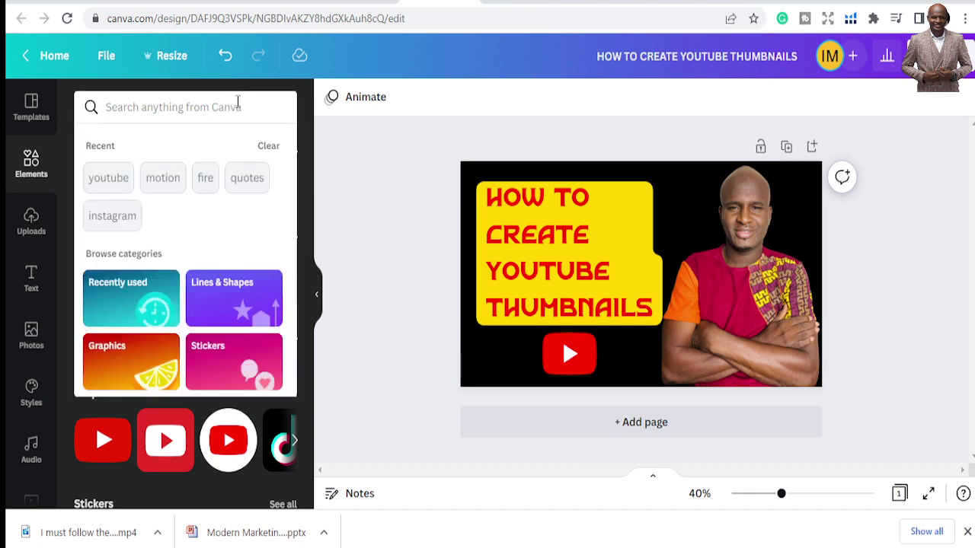
type("can")
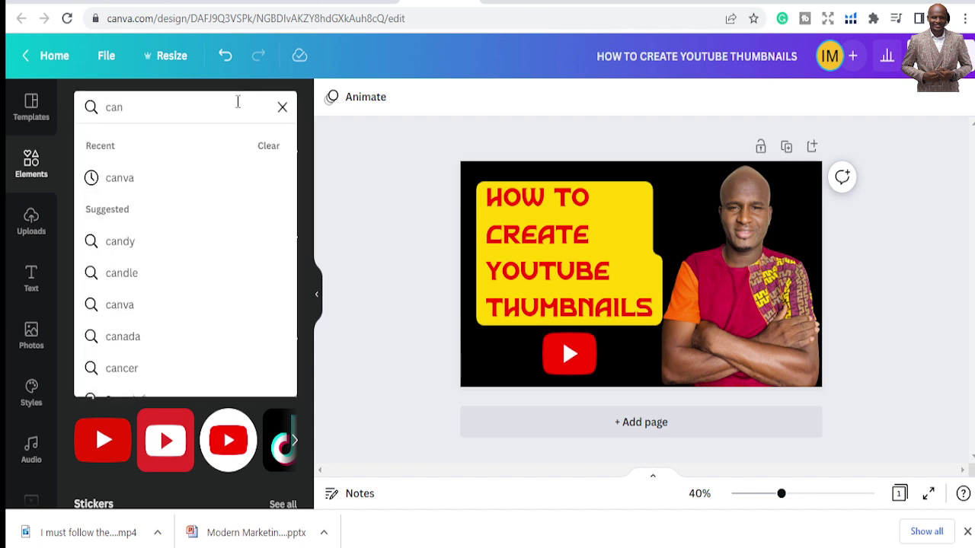
type("va")
key("Return")
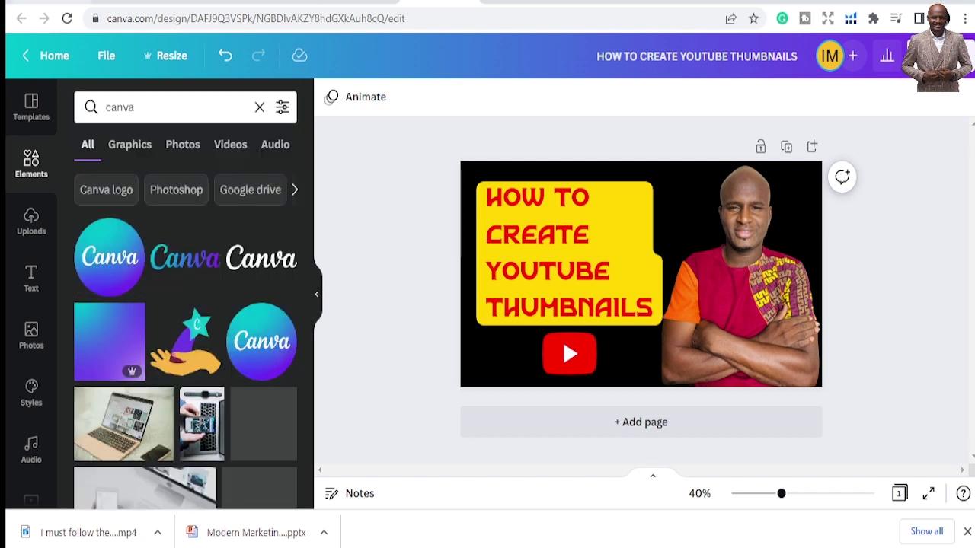
left_click(113, 266)
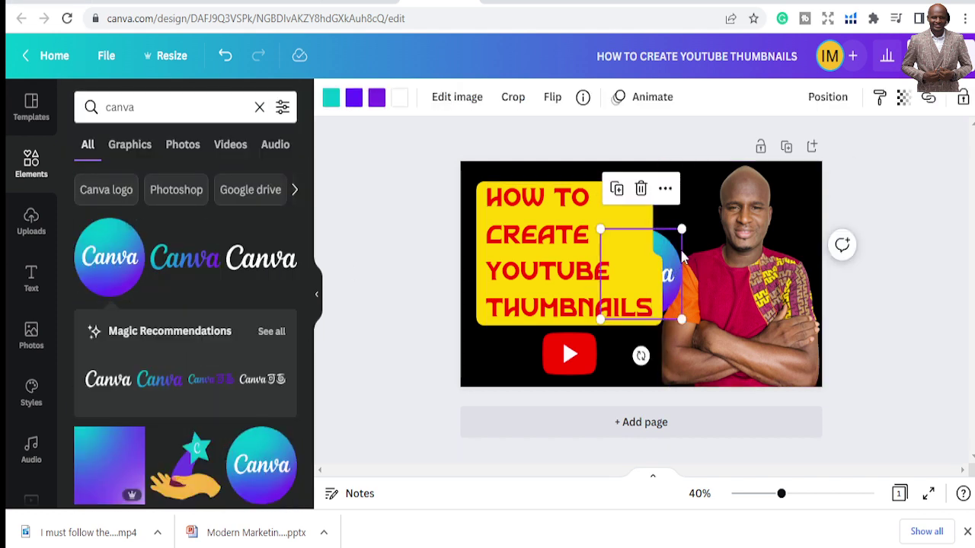
Step: Shrink the Canva logo and arrange it below the heading, with the YouTube logo moved to its right
left_click_drag(670, 268, 578, 347)
left_click_drag(589, 311, 560, 343)
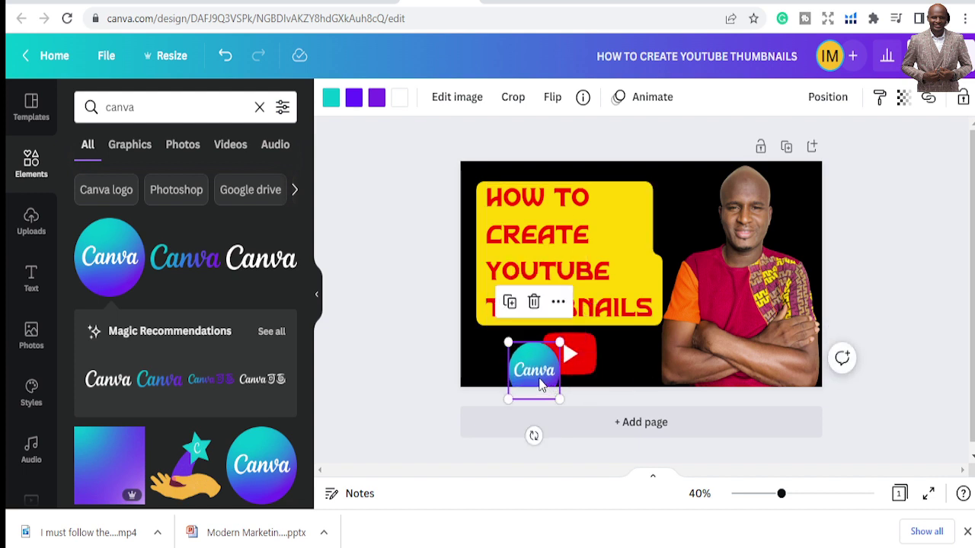
left_click_drag(555, 378, 592, 361)
left_click_drag(506, 355, 520, 349)
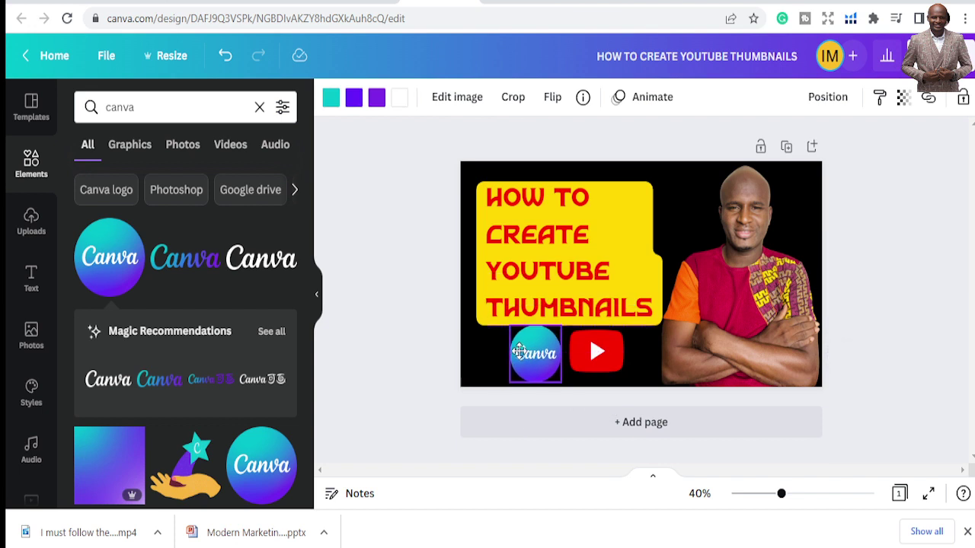
left_click(390, 315)
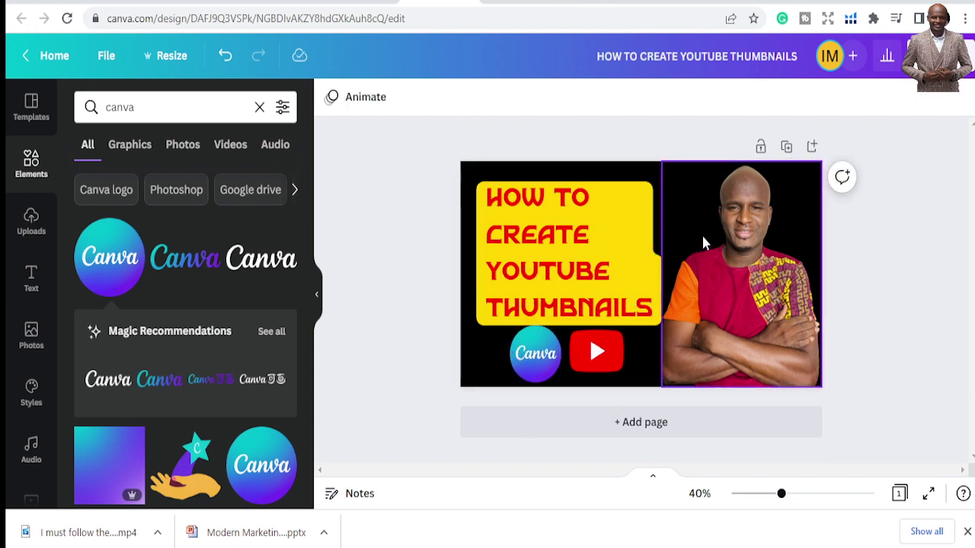
Step: Change the page's background color from the document colors to turquoise
left_click(473, 172)
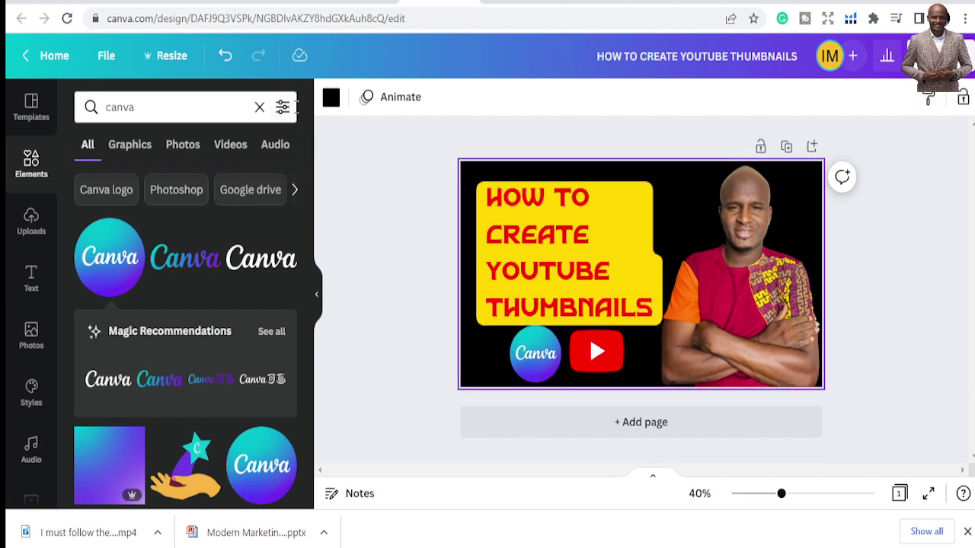
left_click(331, 98)
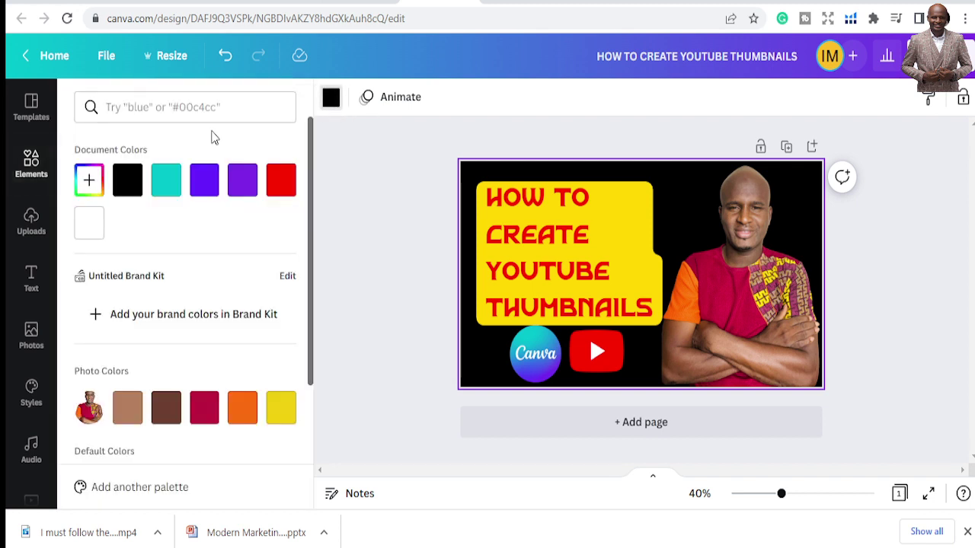
left_click(166, 187)
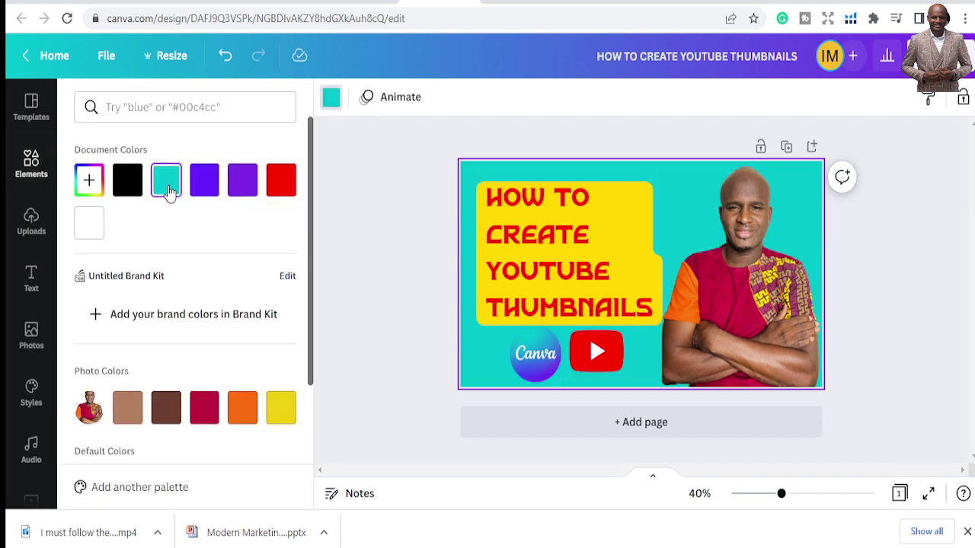
left_click(524, 352)
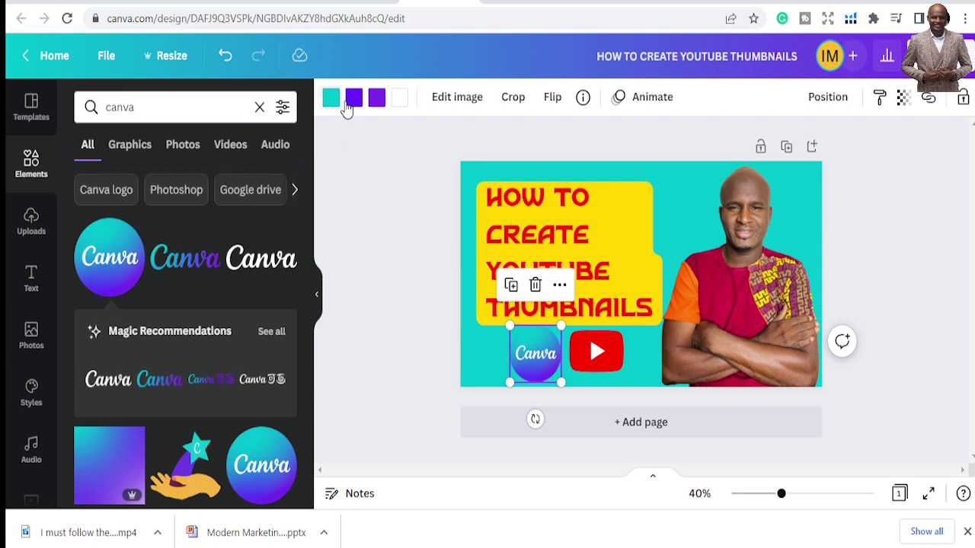
left_click(347, 192)
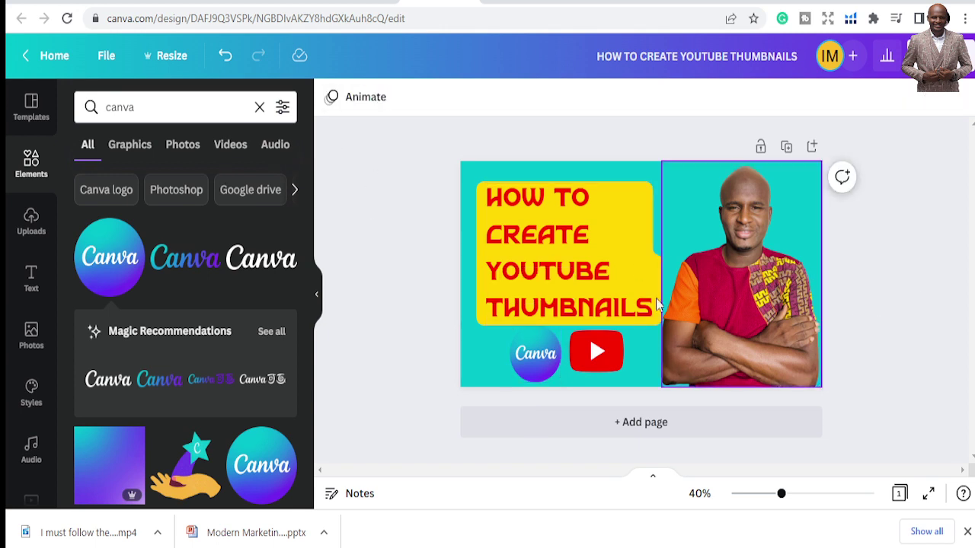
left_click(617, 287)
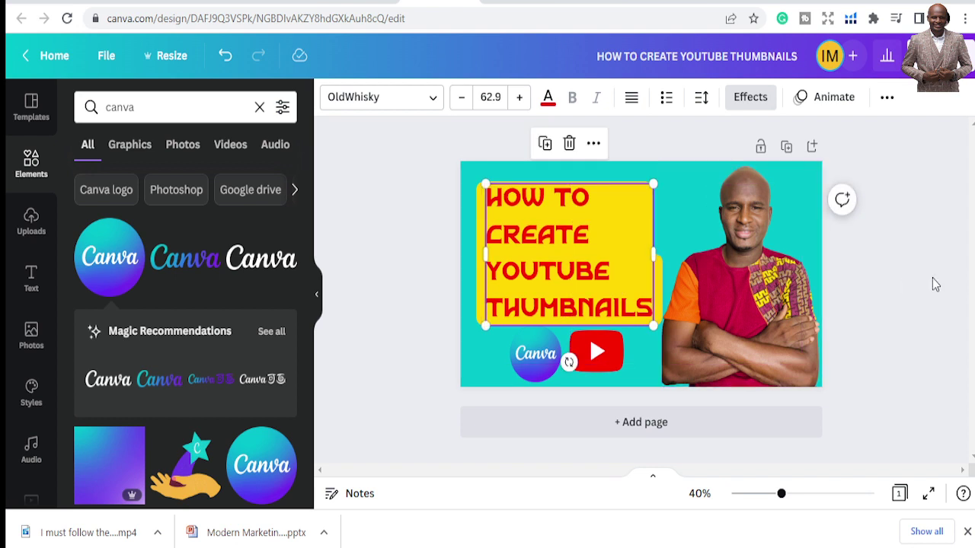
Step: Open the design's download settings from the sharing options, and close them without downloading
left_click(944, 56)
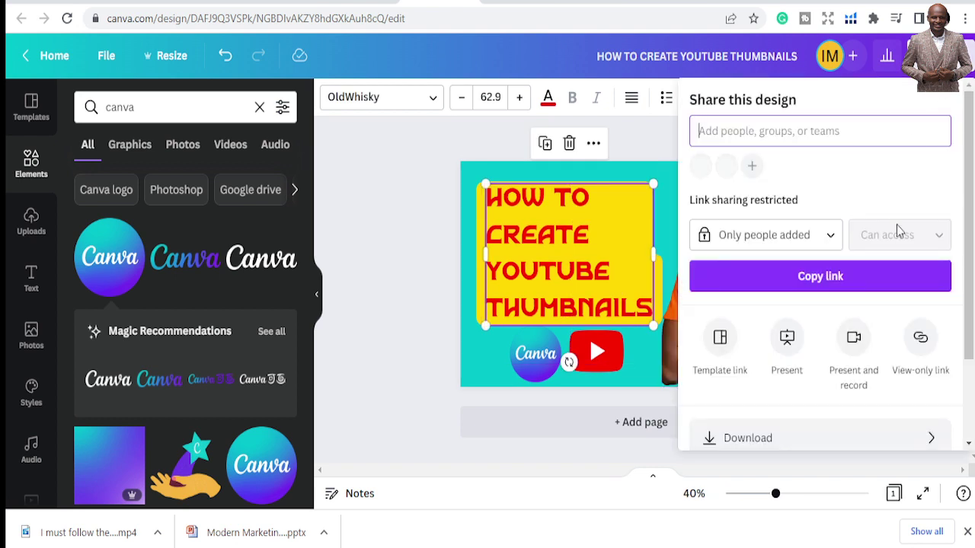
left_click(873, 449)
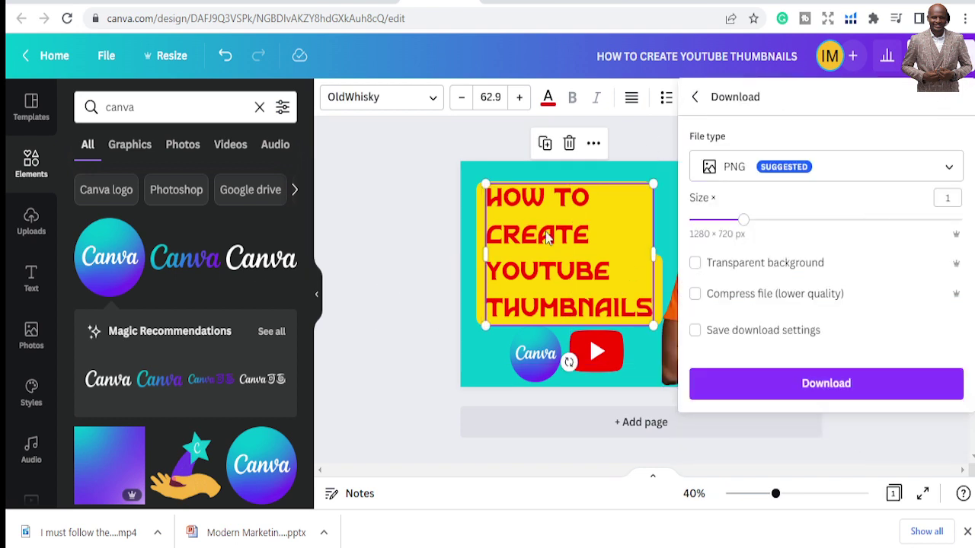
left_click(400, 169)
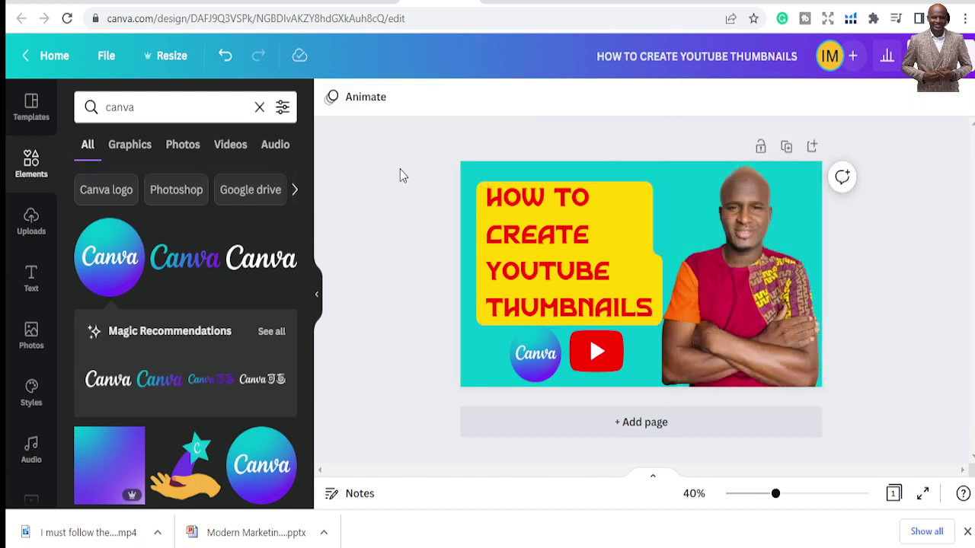